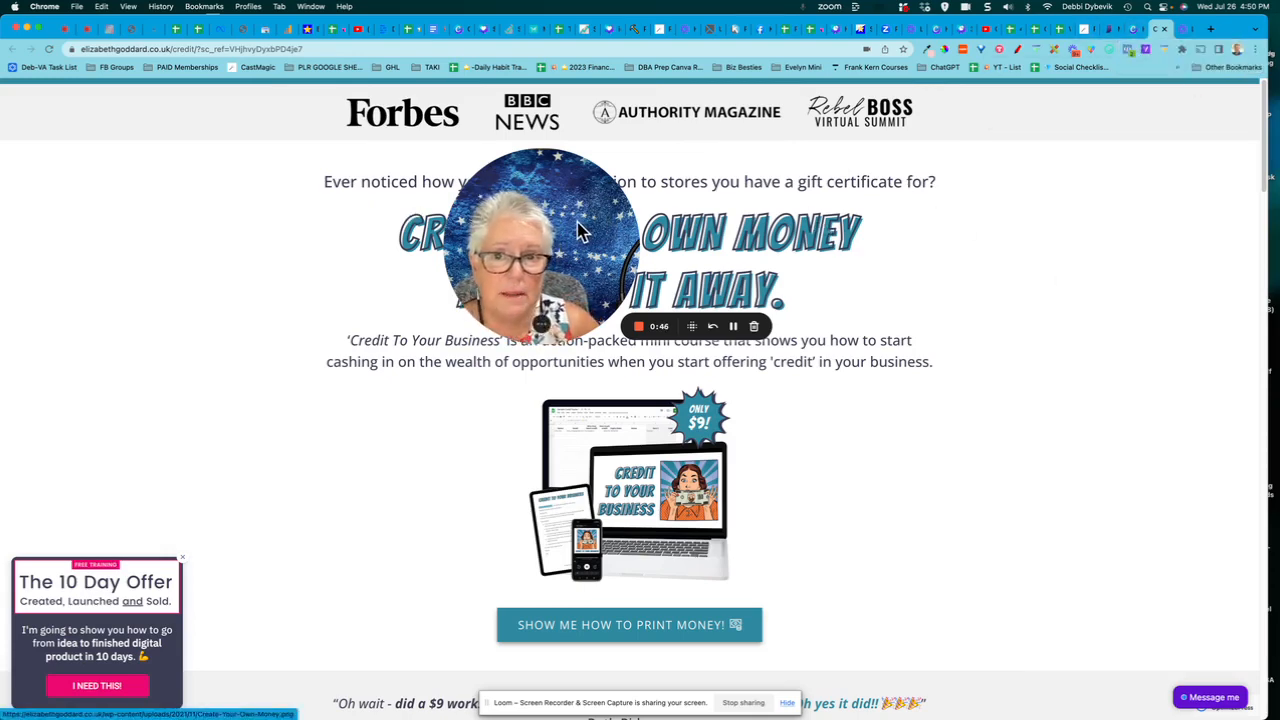
Measure the width and height of the media logo strip on the web page with the page ruler.
drag(578, 232, 578, 270)
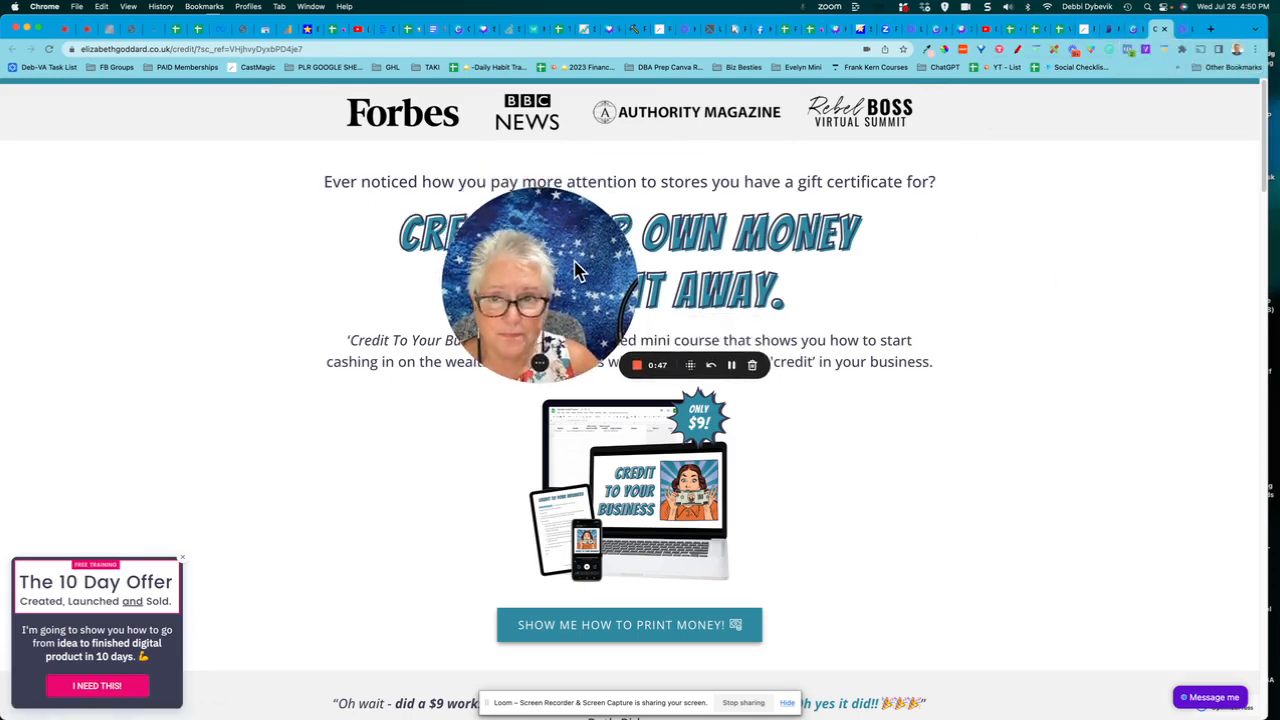
click(1055, 58)
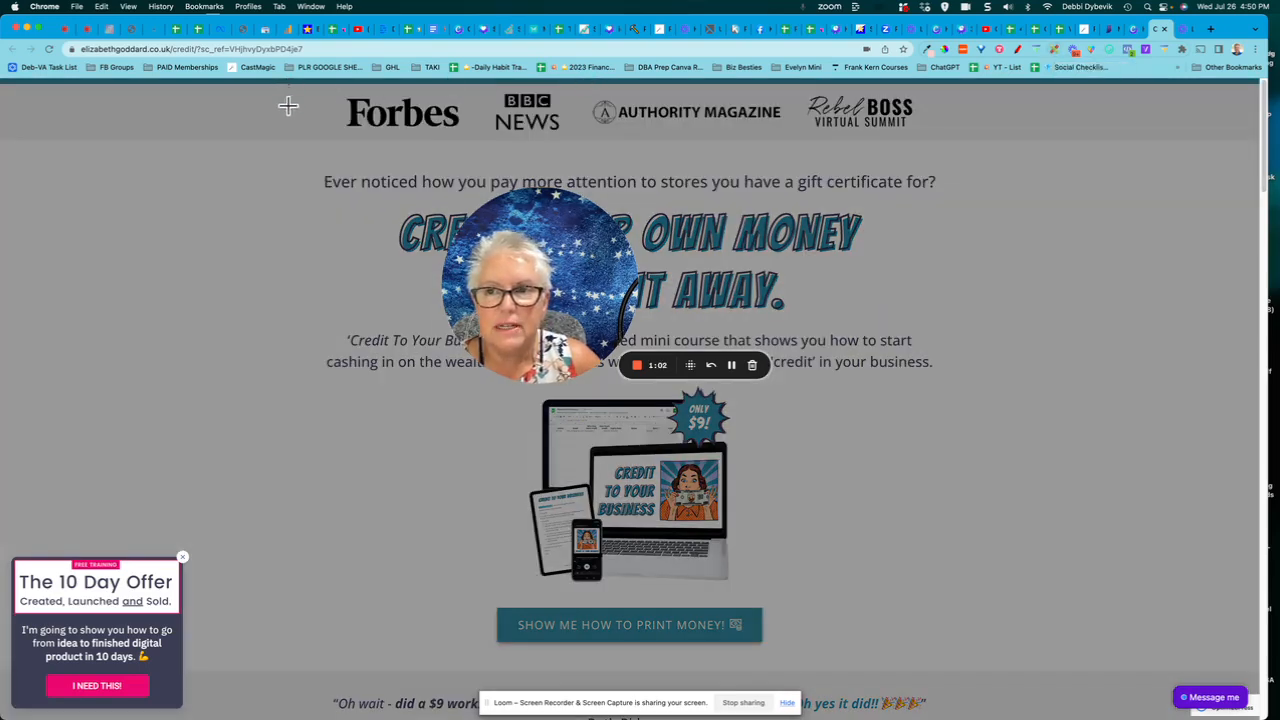
drag(288, 86, 932, 139)
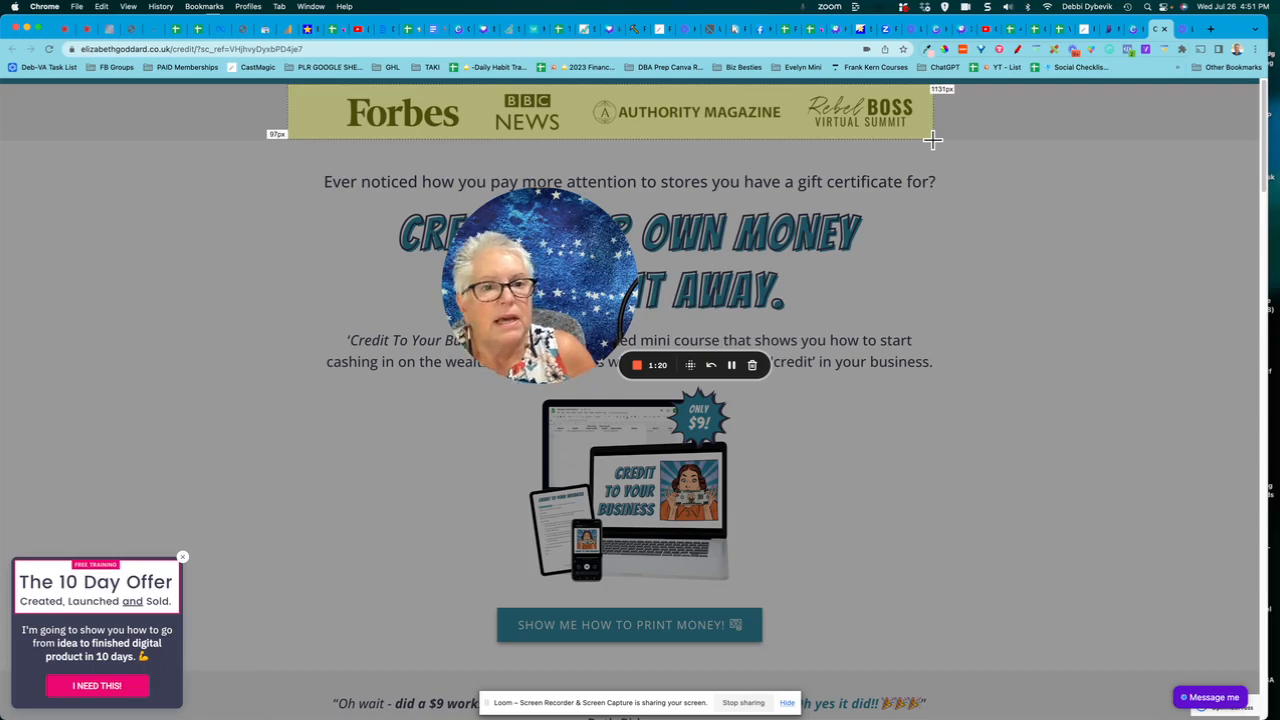
click(1054, 52)
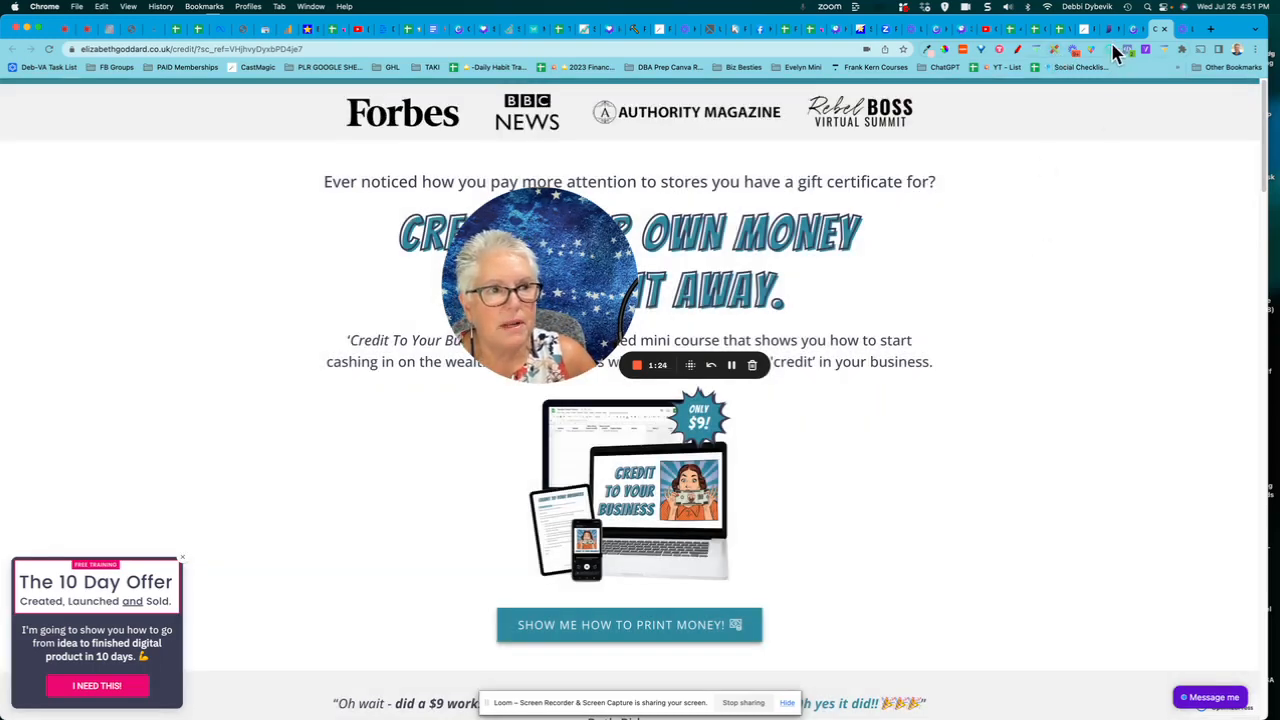
Switch to Canva and create a blank custom-size design 2100 px wide and 250 px high.
click(1134, 30)
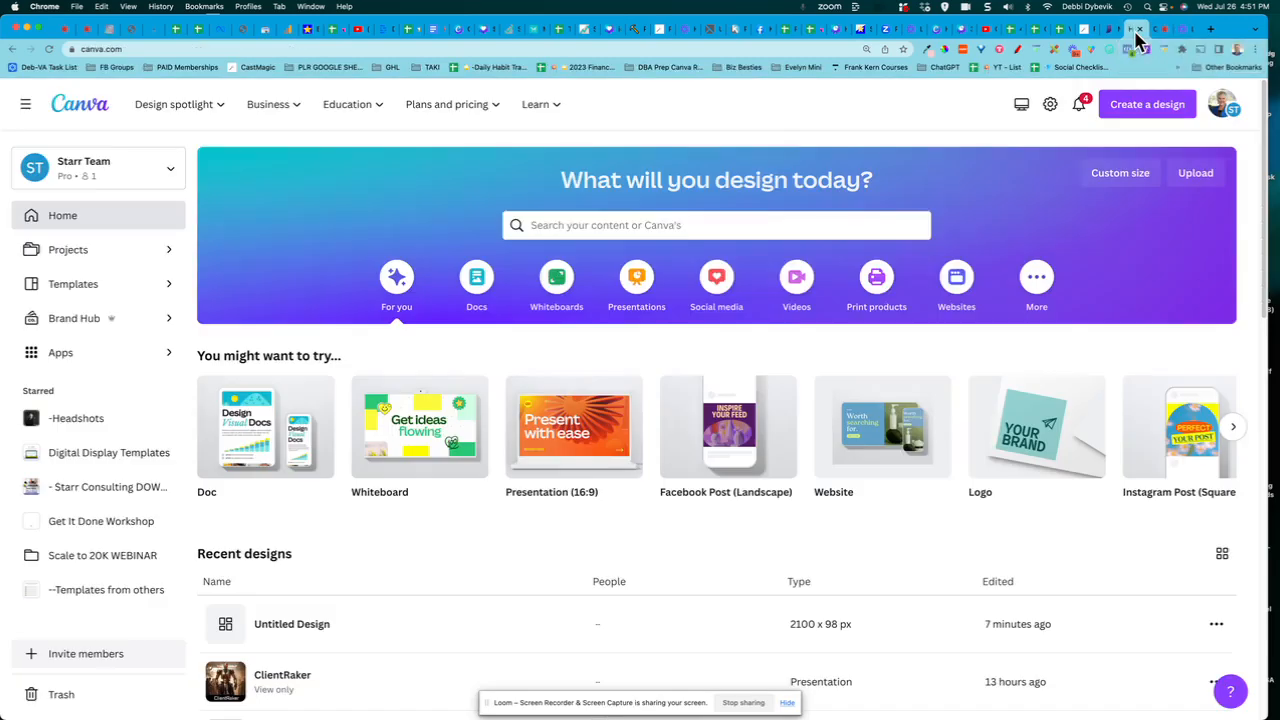
click(1147, 106)
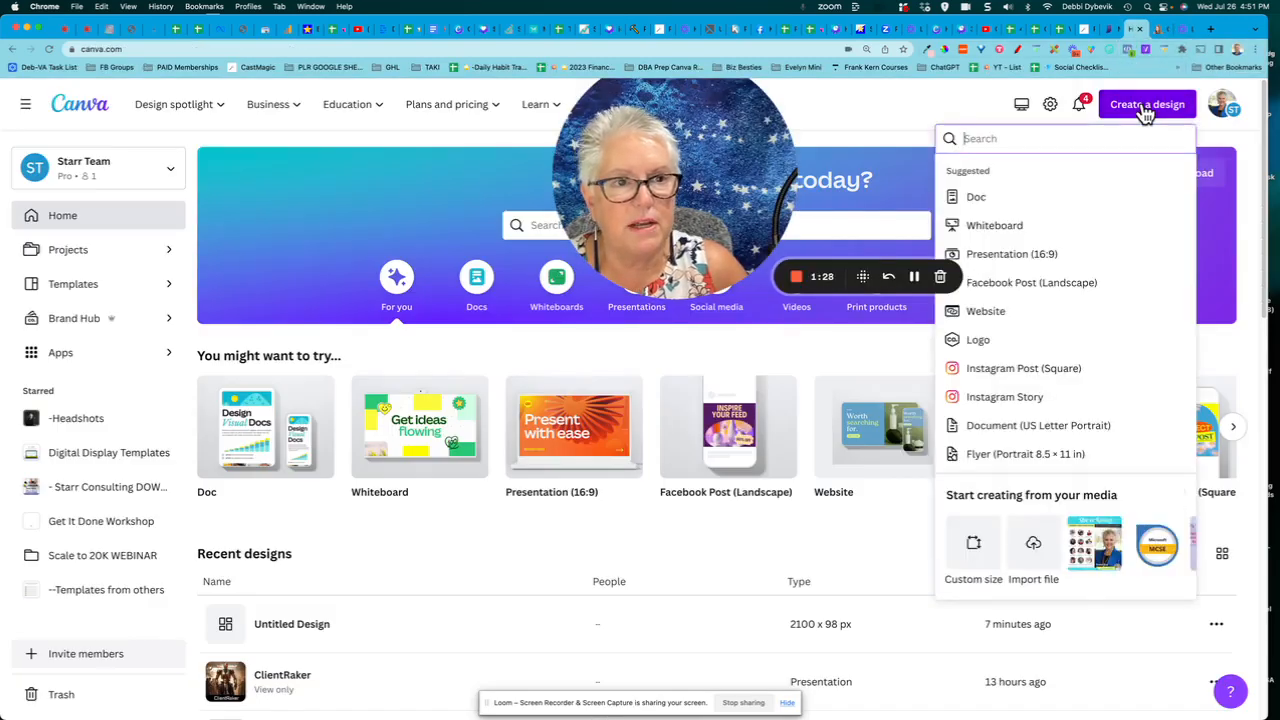
drag(739, 175, 209, 374)
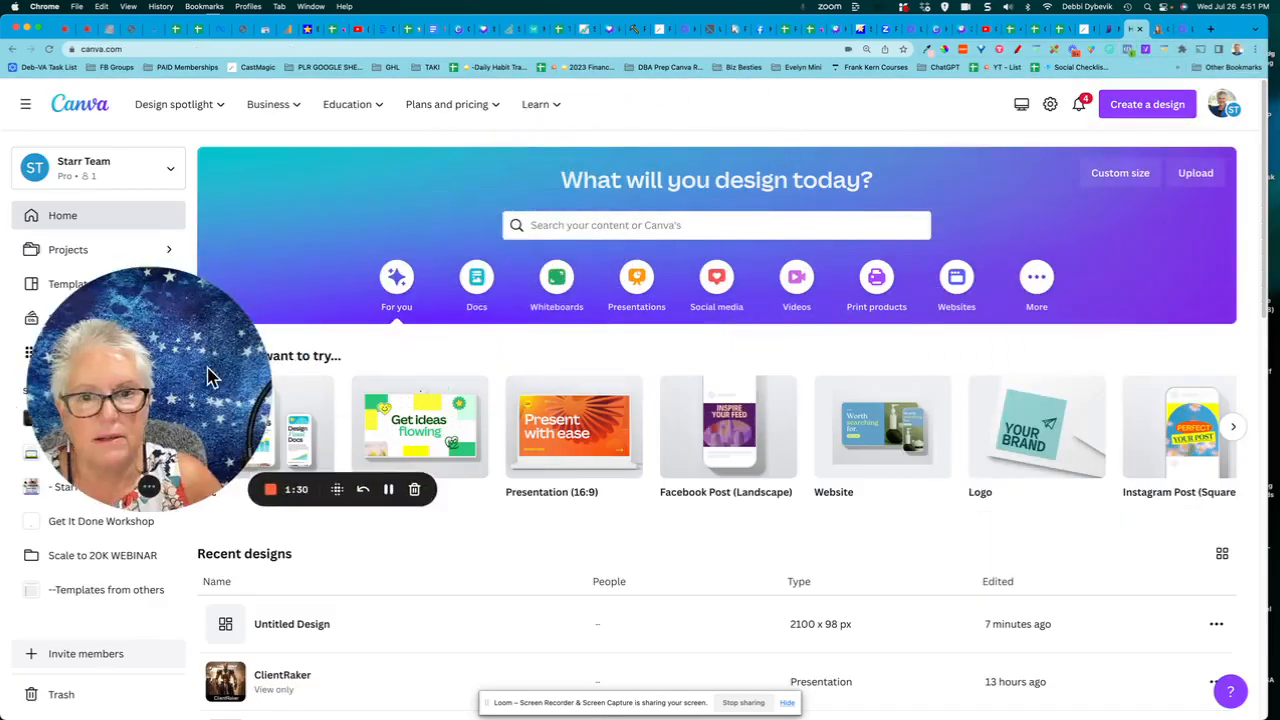
click(1132, 180)
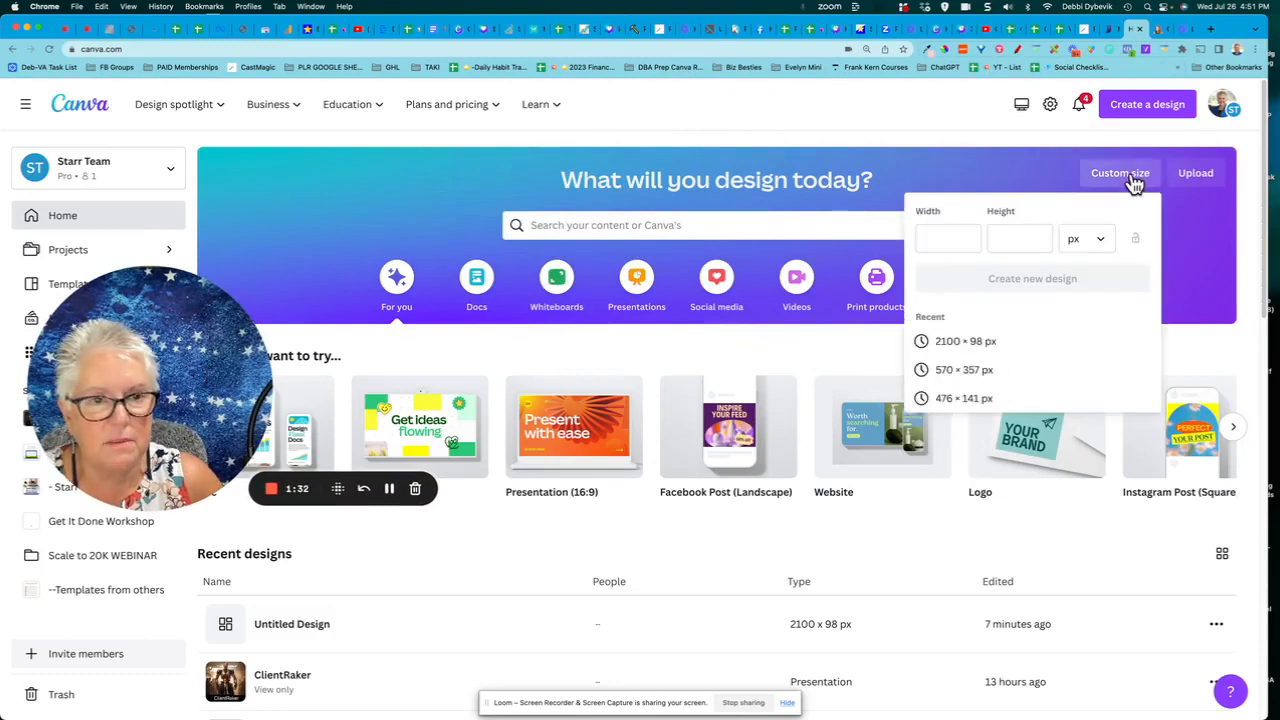
click(960, 237)
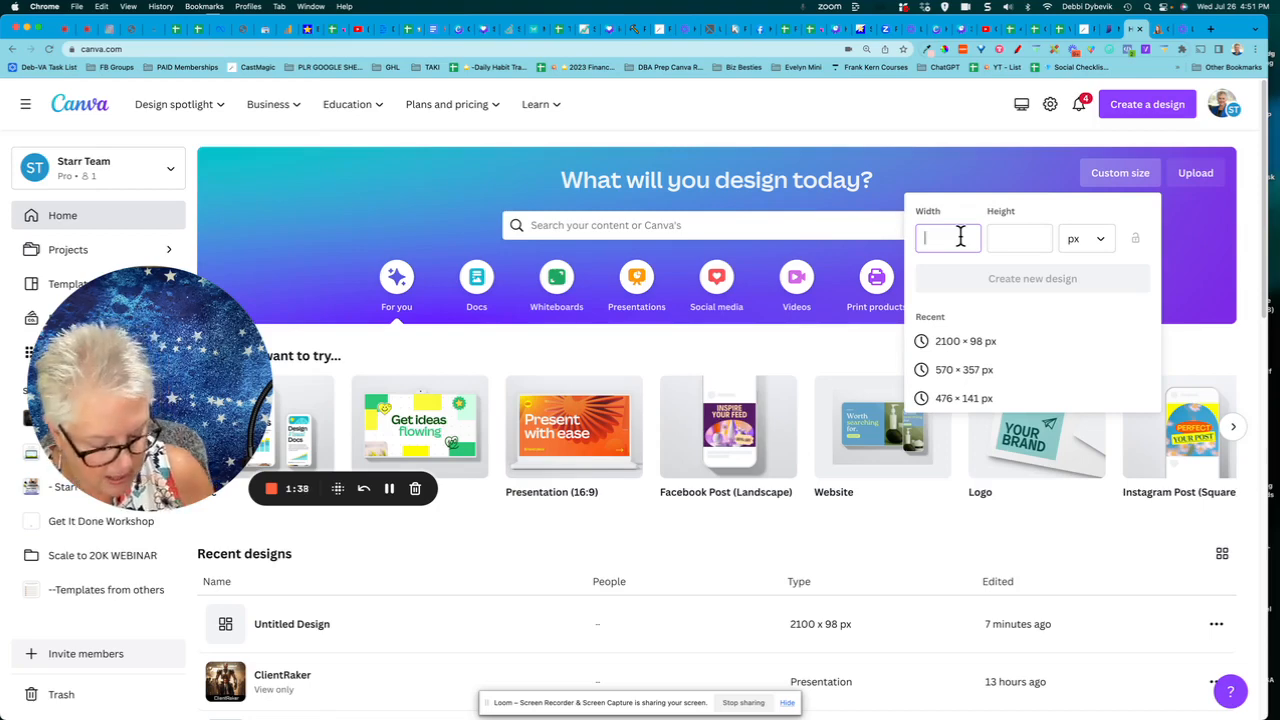
text(1100)
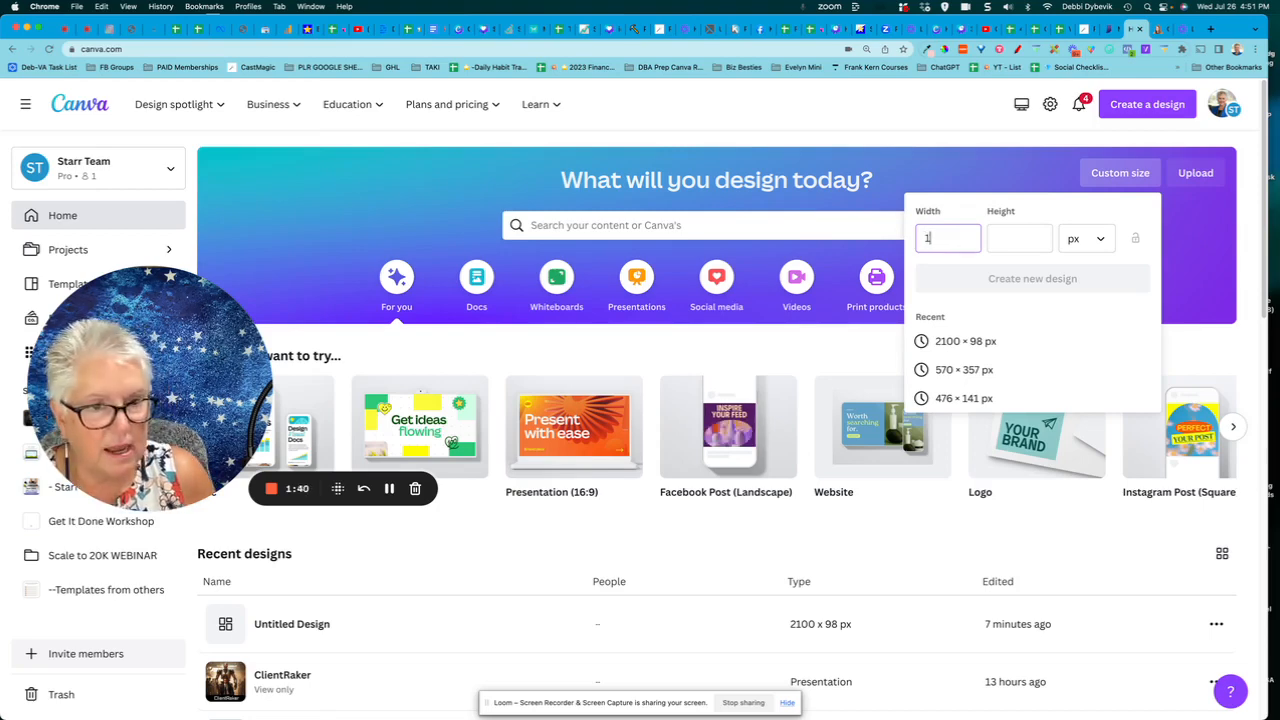
click(1031, 238)
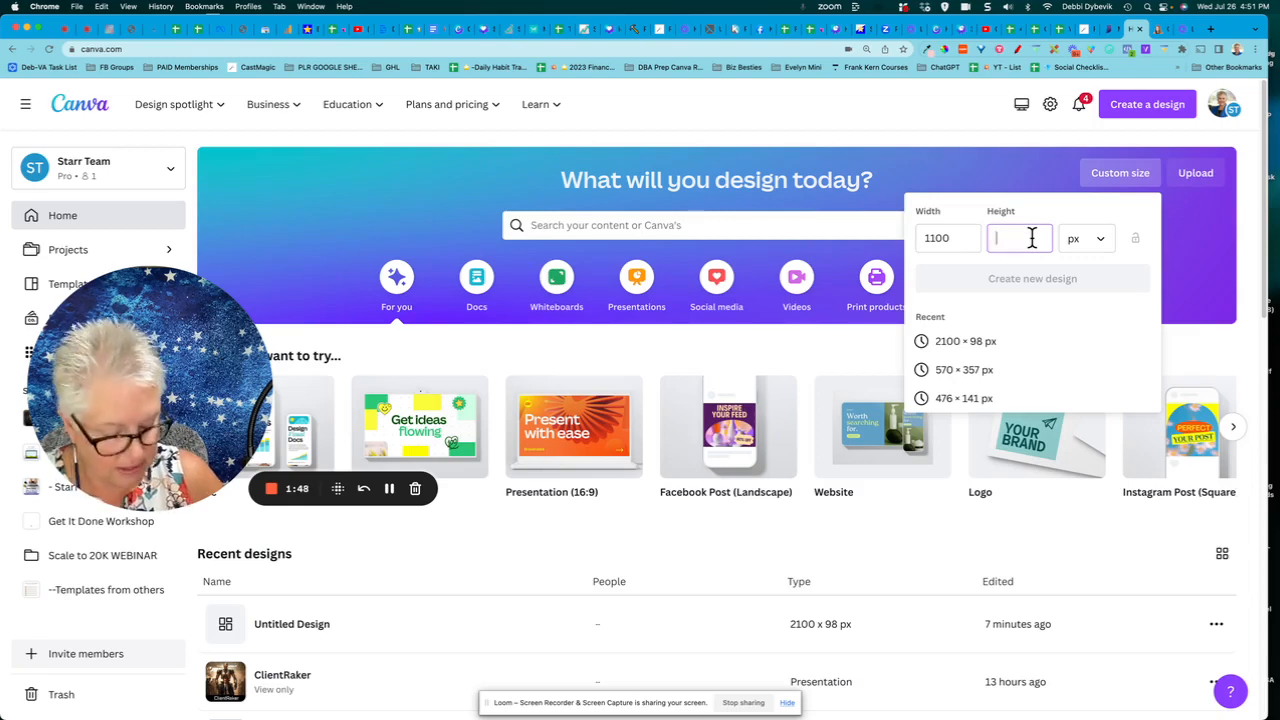
text(250)
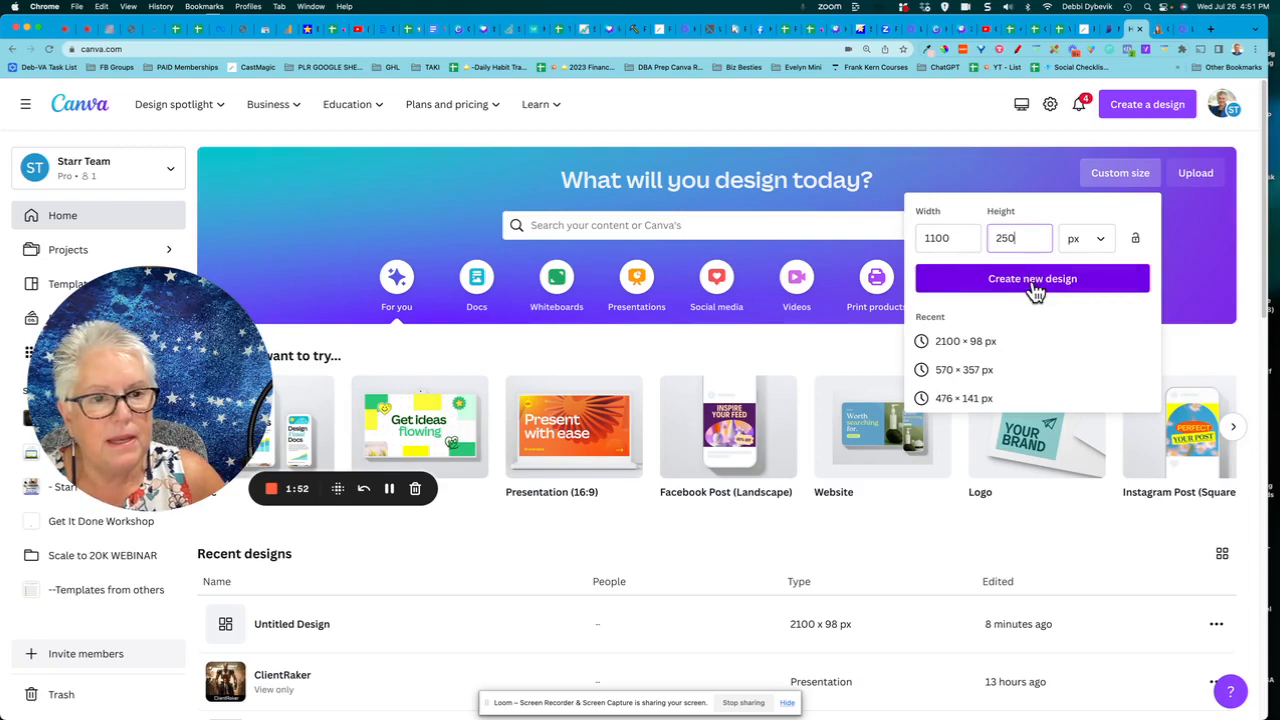
click(927, 237)
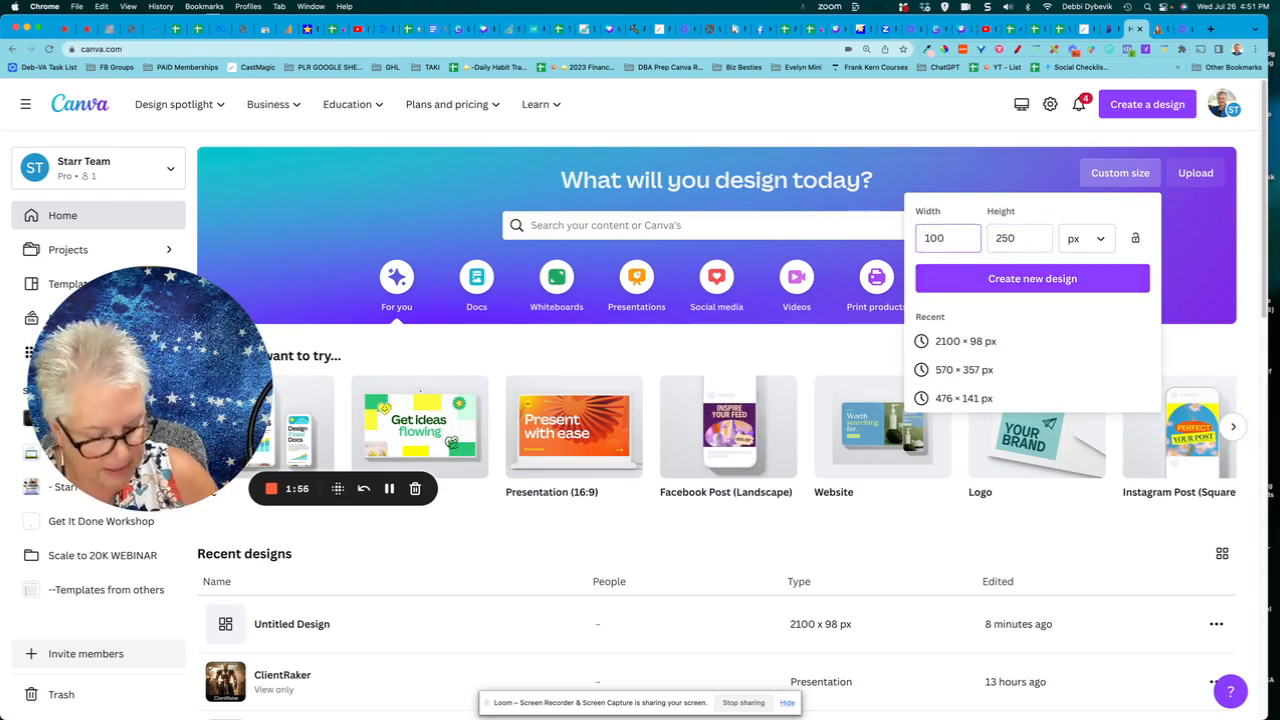
text(1500)
click(1062, 279)
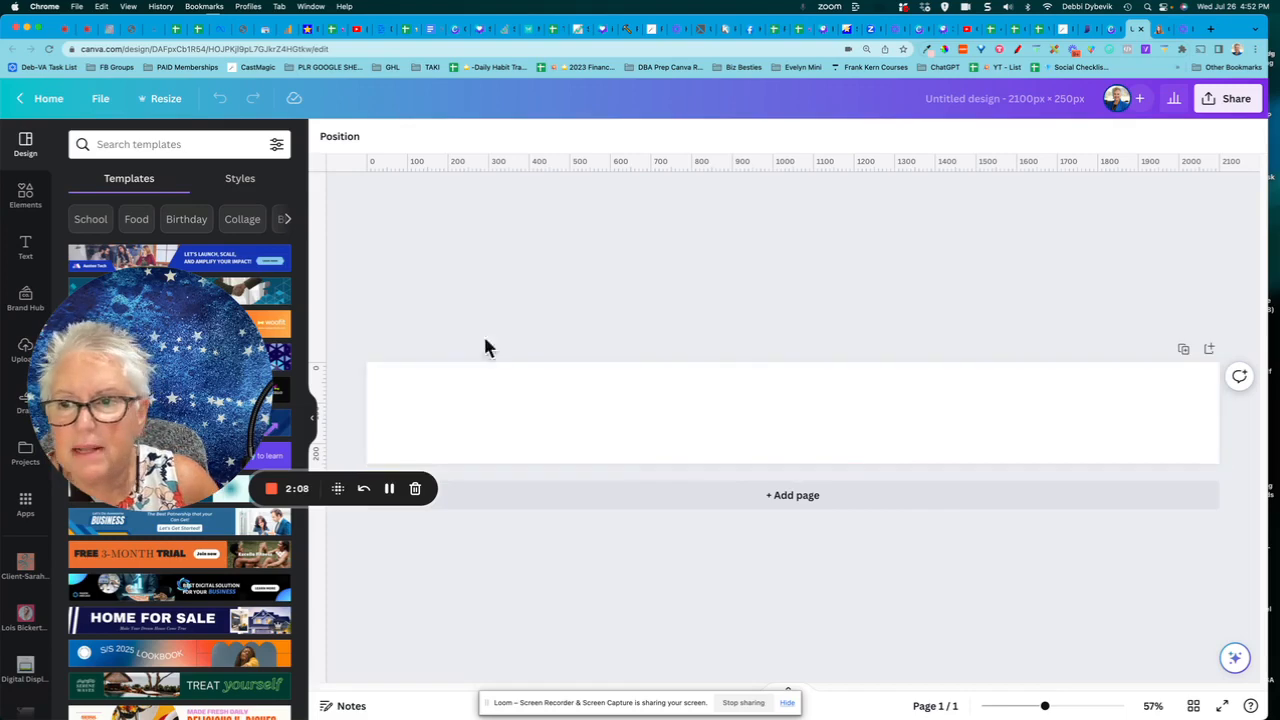
drag(186, 437, 232, 522)
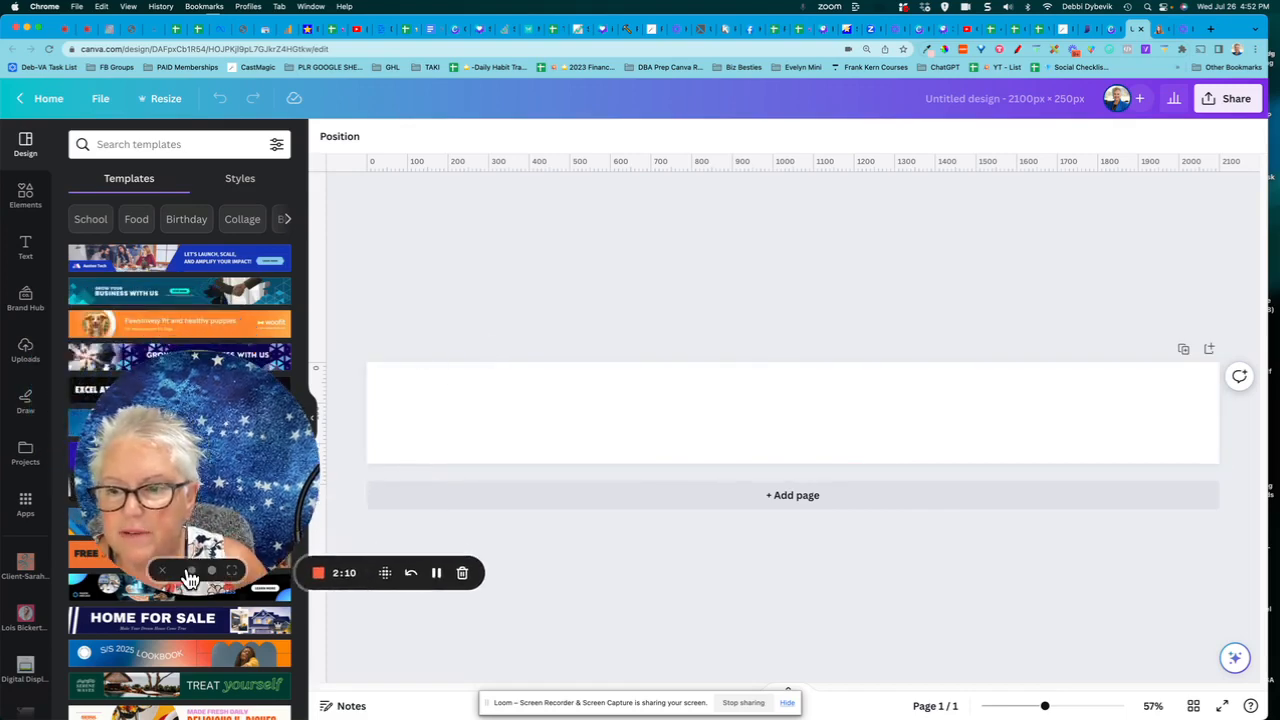
click(189, 571)
drag(148, 520, 286, 594)
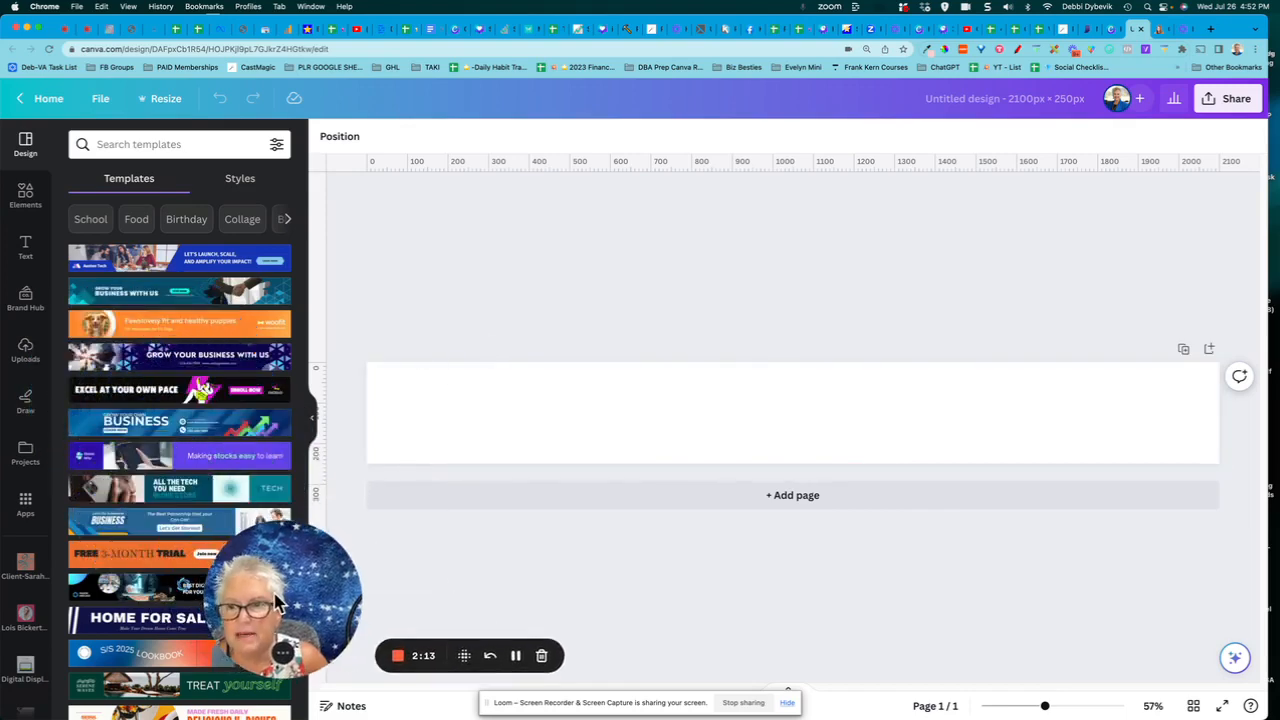
click(312, 428)
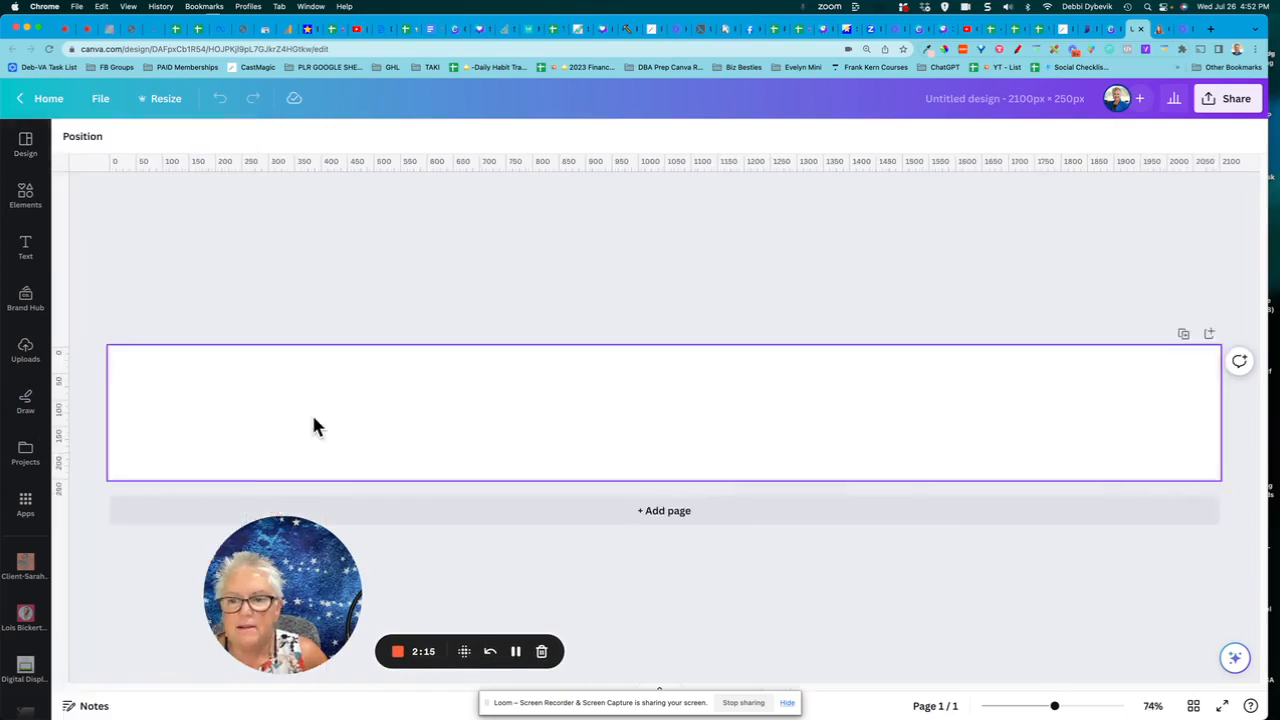
Search the design elements for "frames" and show the full list of frame results.
click(27, 199)
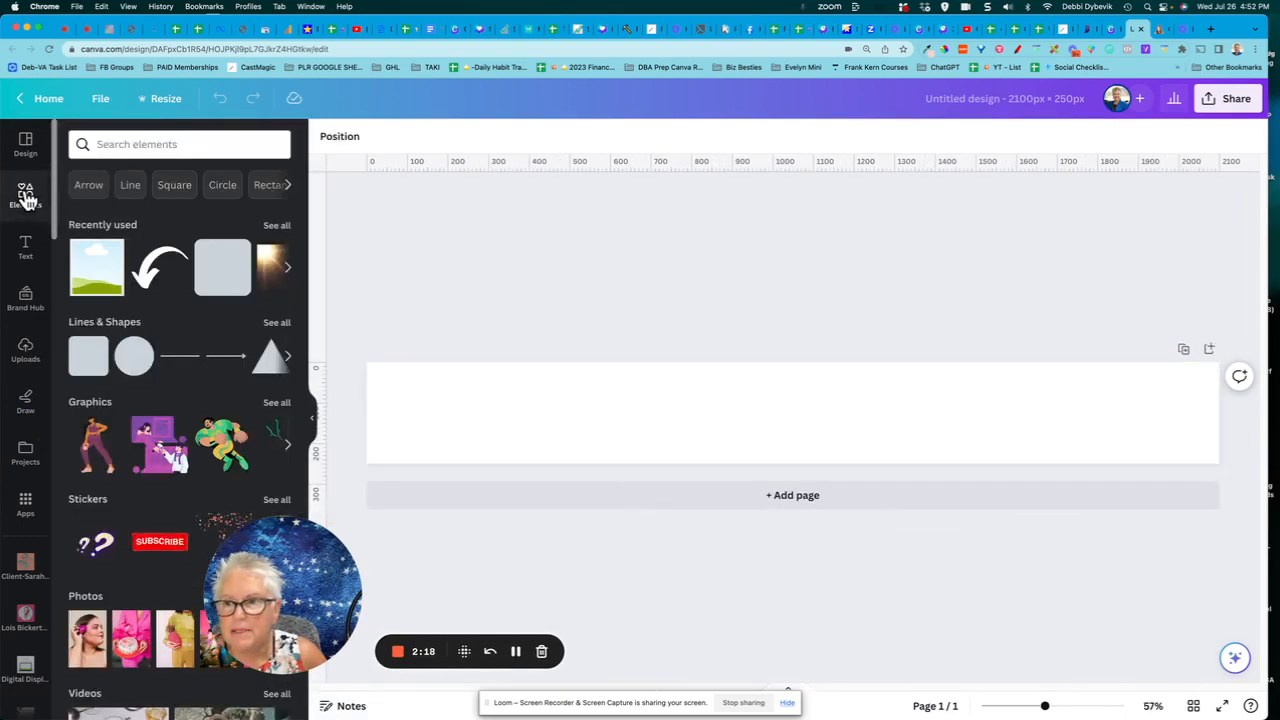
click(166, 144)
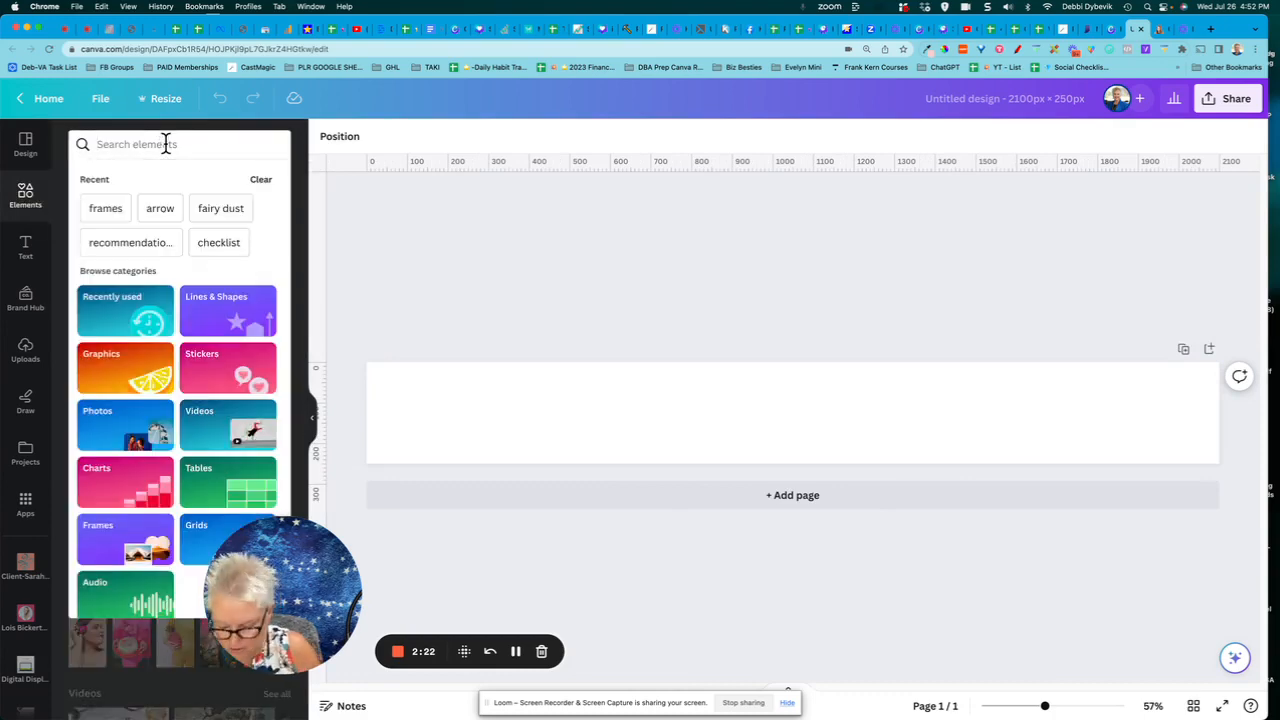
text(frame)
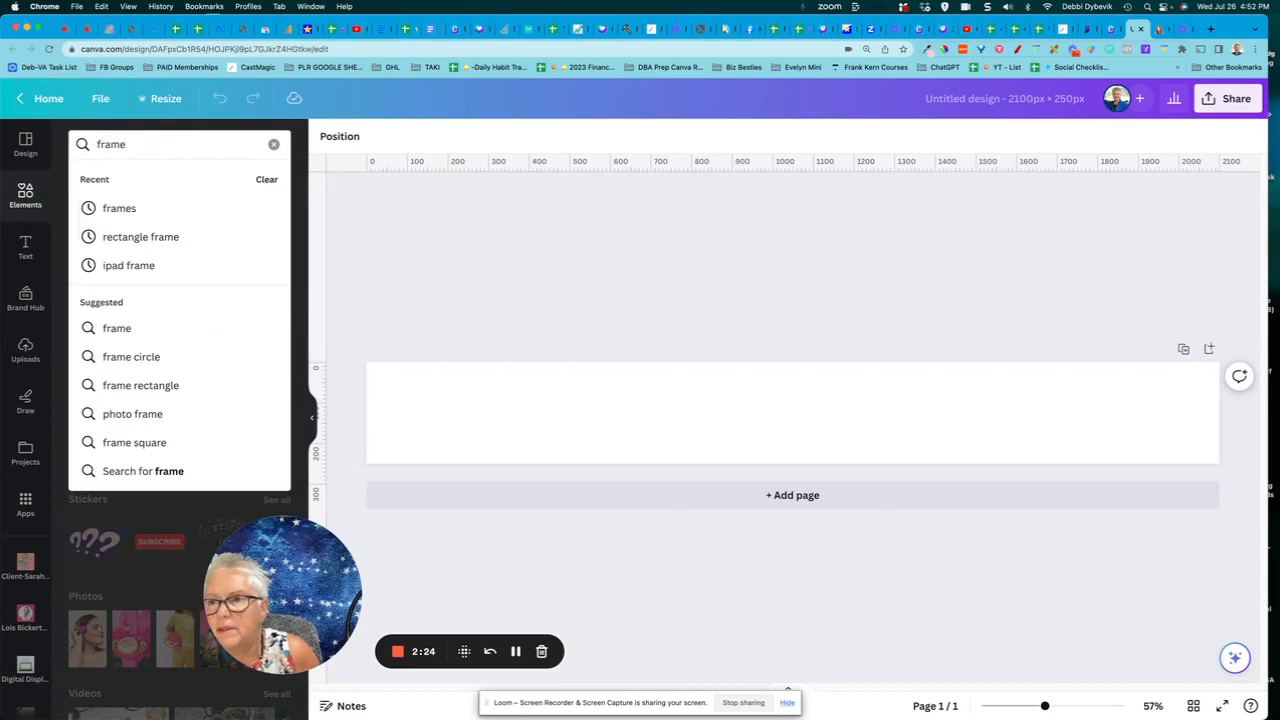
text(s)
key(Return)
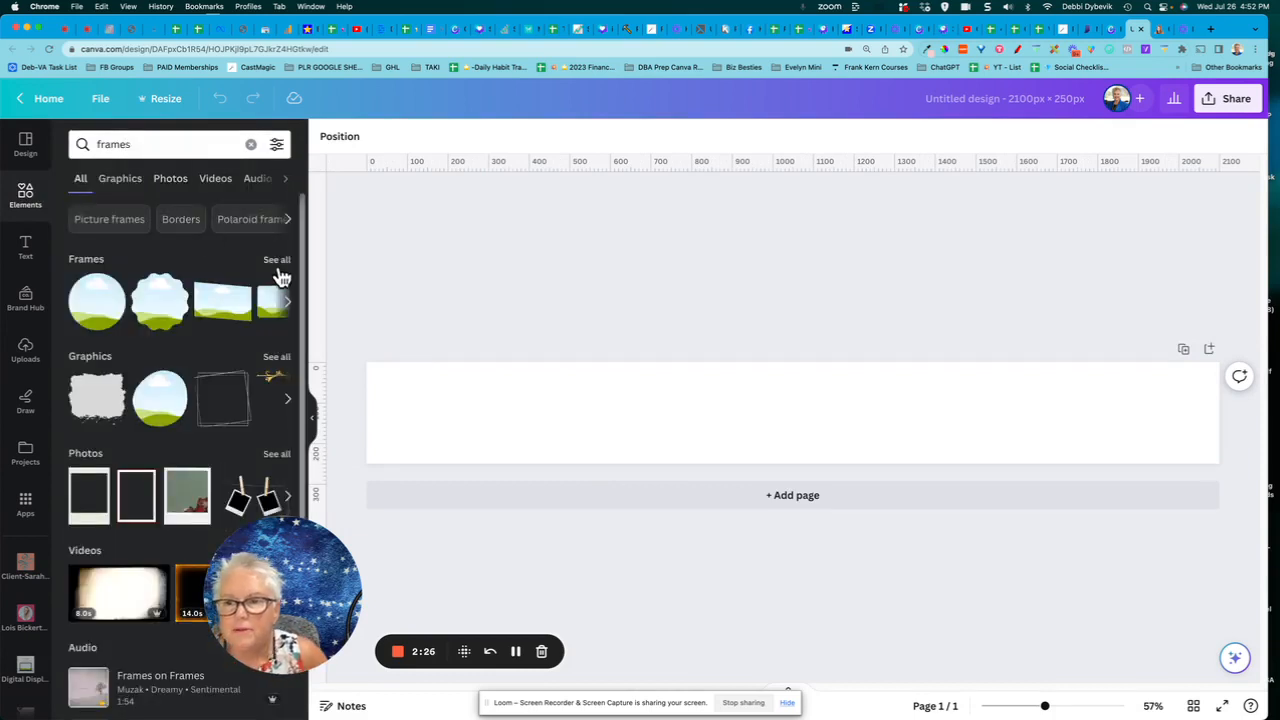
click(280, 263)
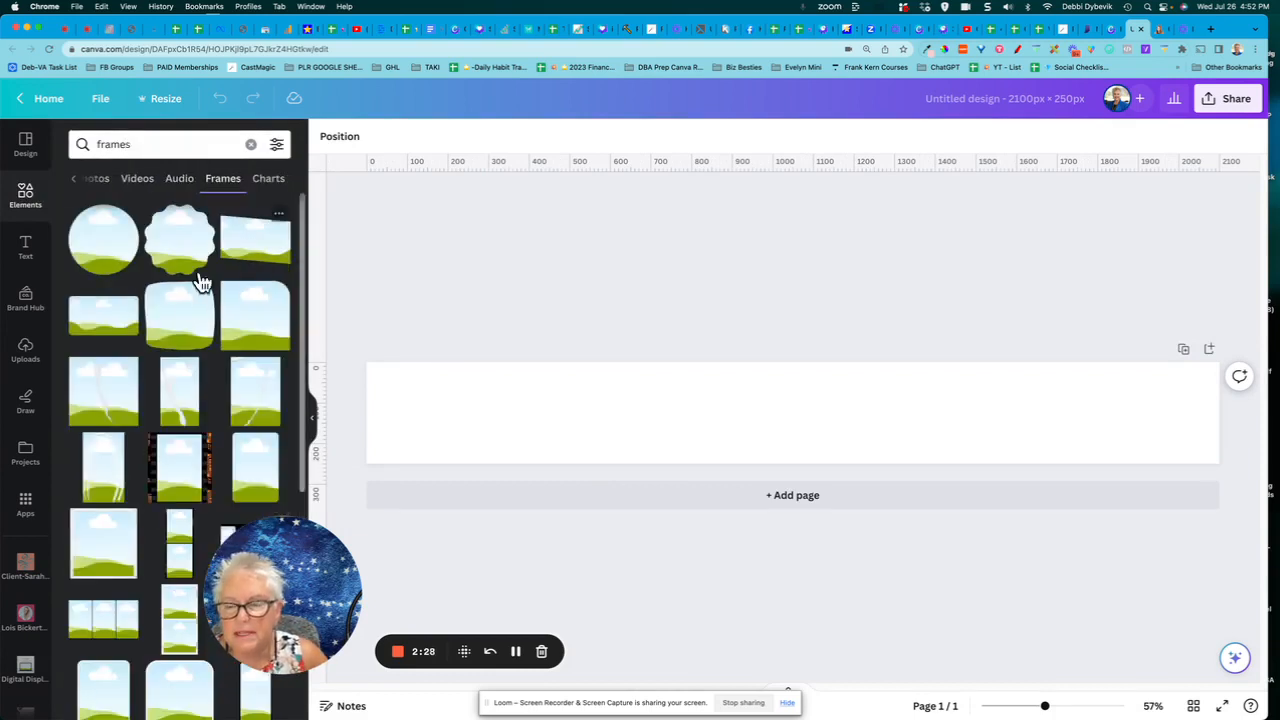
Browse the frame results and add the square photo frame with a thin light border to the page.
scroll(183, 329, down, 3)
scroll(185, 327, down, 3)
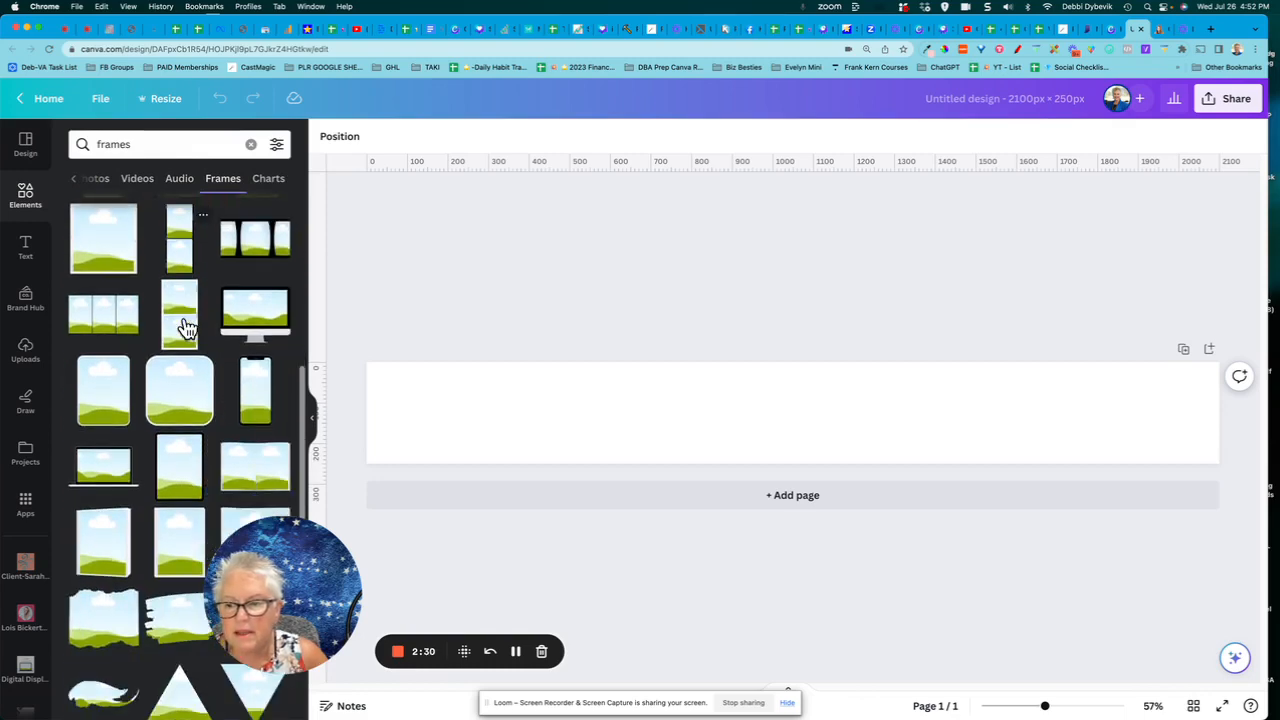
scroll(185, 327, down, 3)
scroll(185, 327, up, 5)
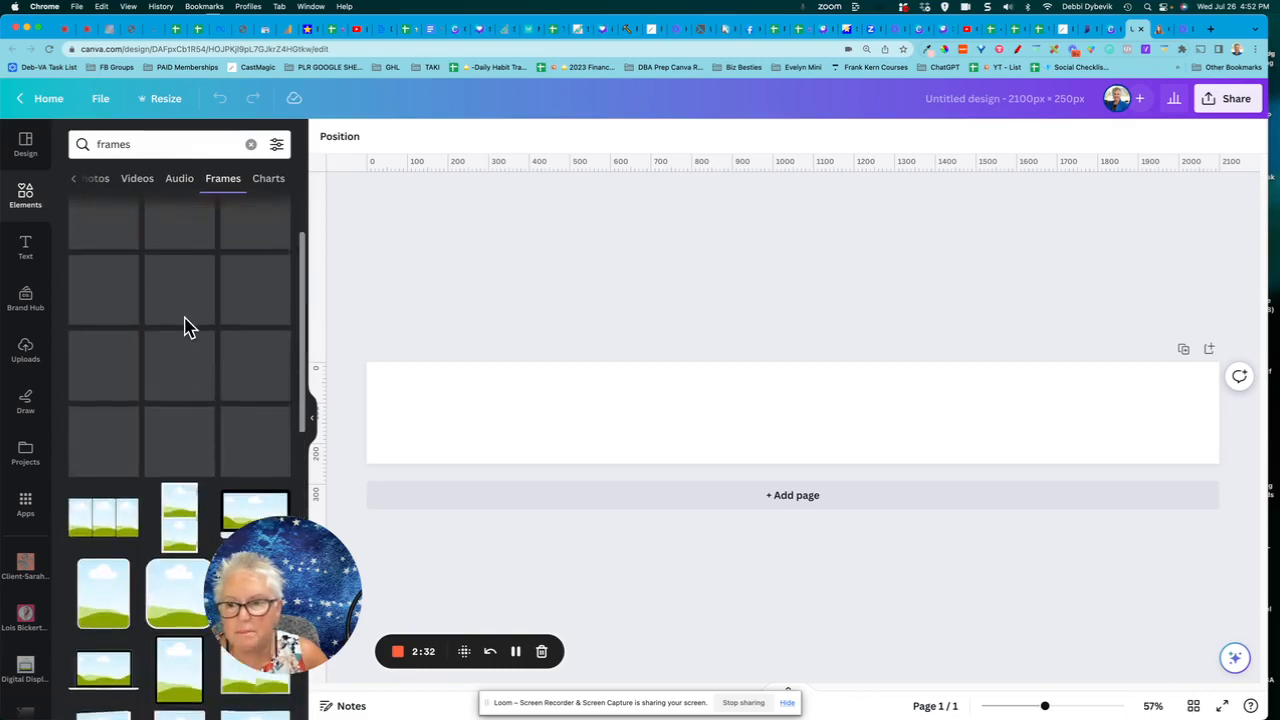
scroll(185, 327, up, 2)
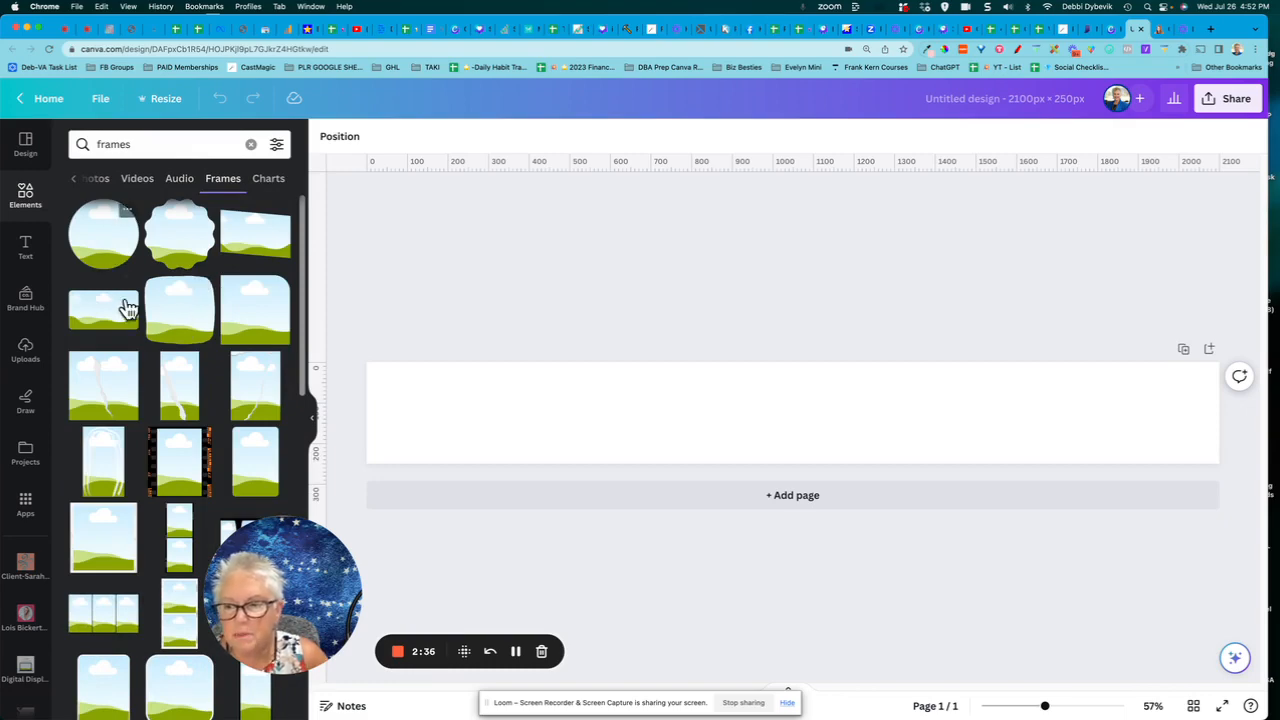
scroll(125, 310, down, 4)
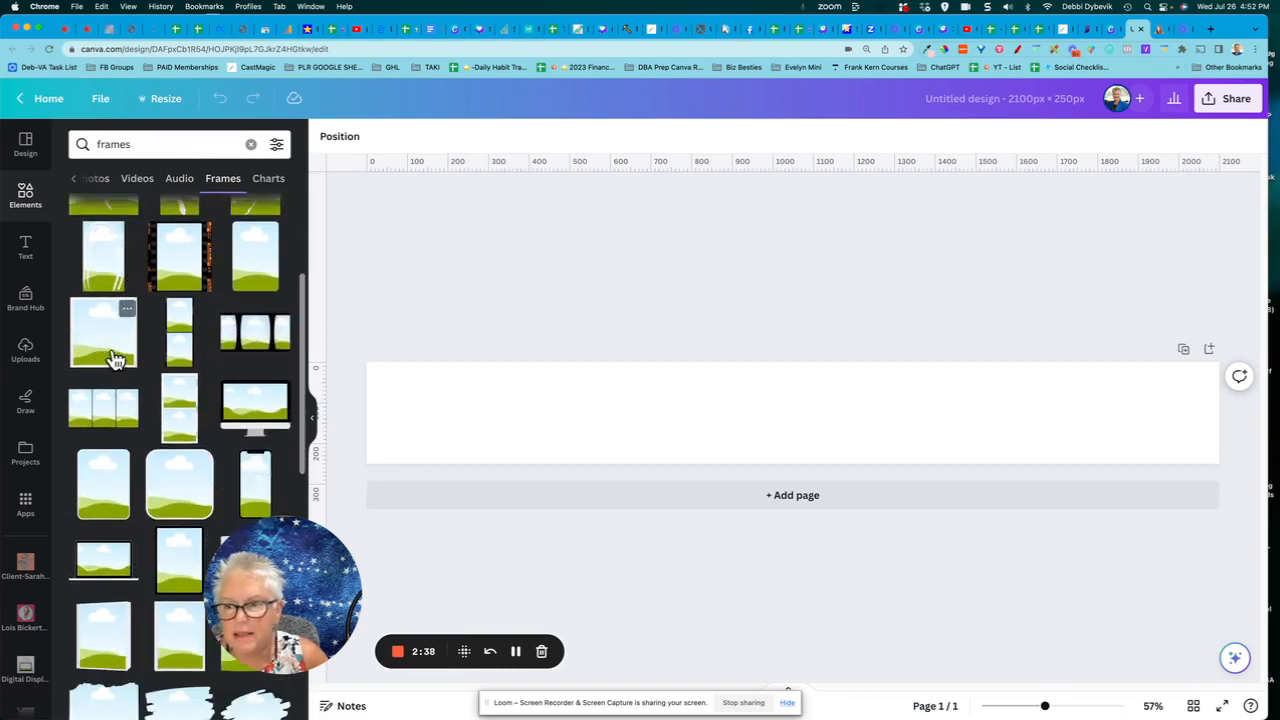
click(112, 347)
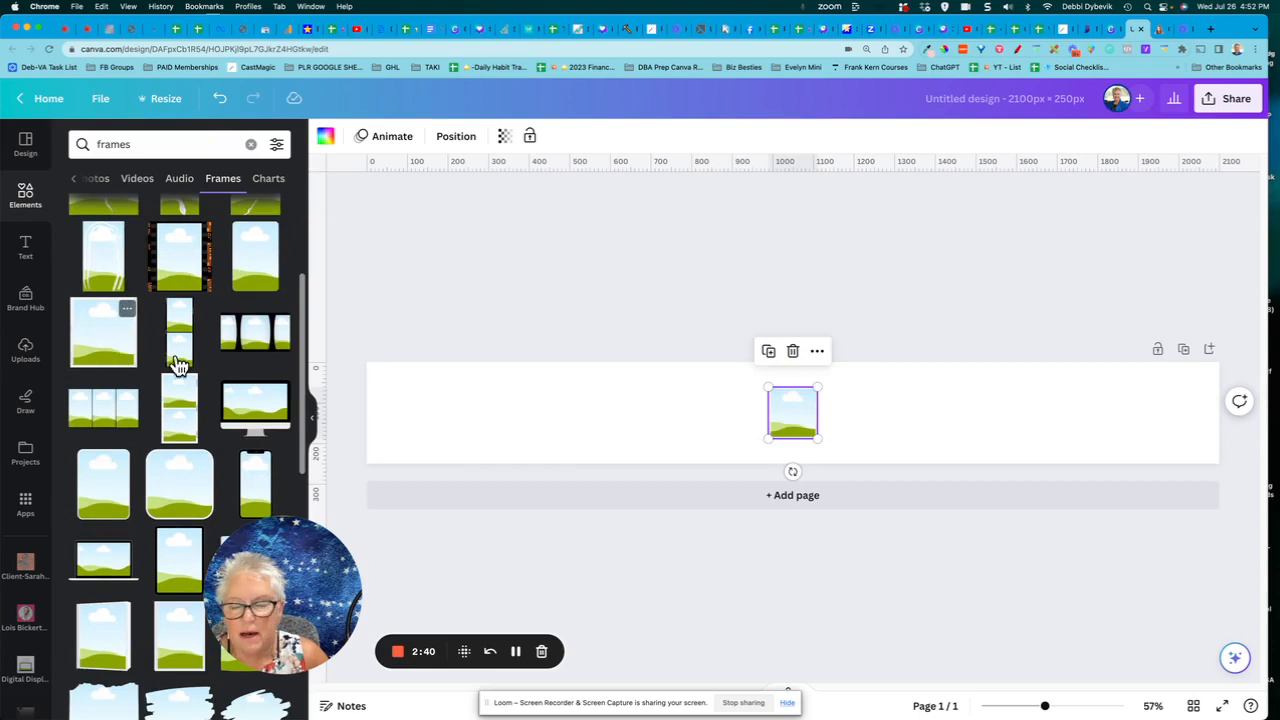
Move the photo frame near the left end of the banner and enlarge it to almost the full banner height.
scroll(206, 374, down, 5)
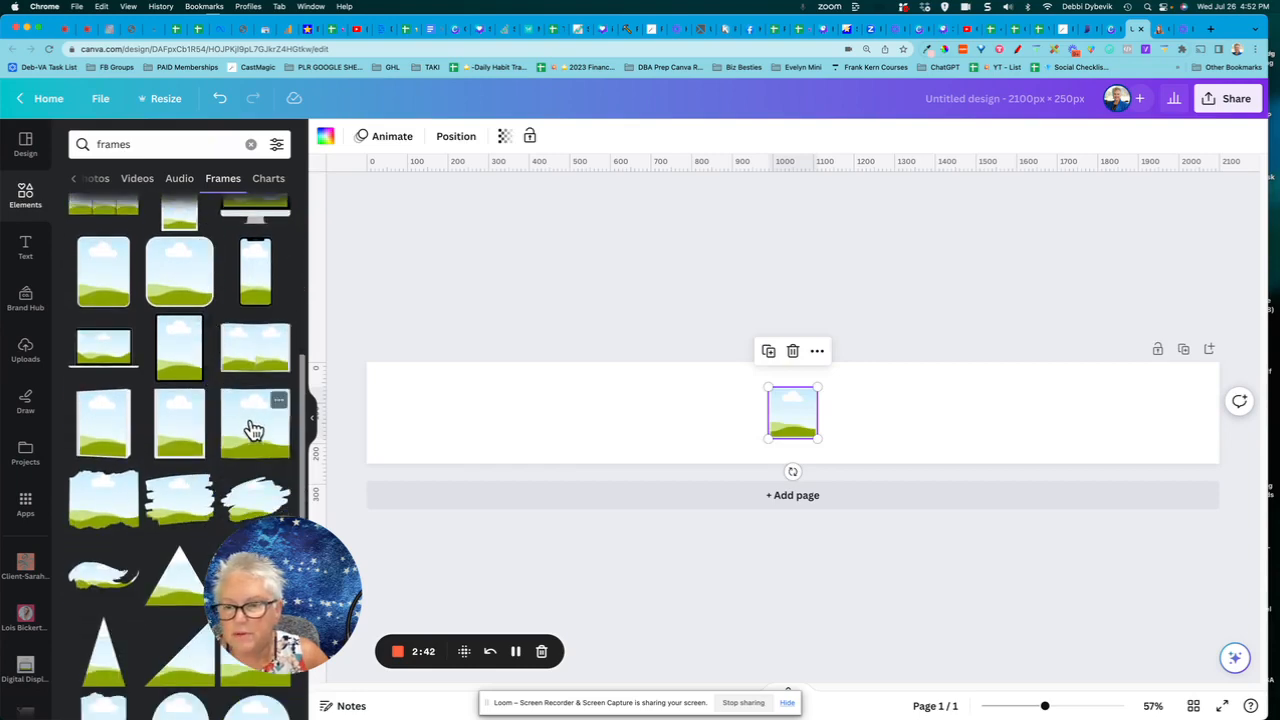
scroll(249, 428, down, 4)
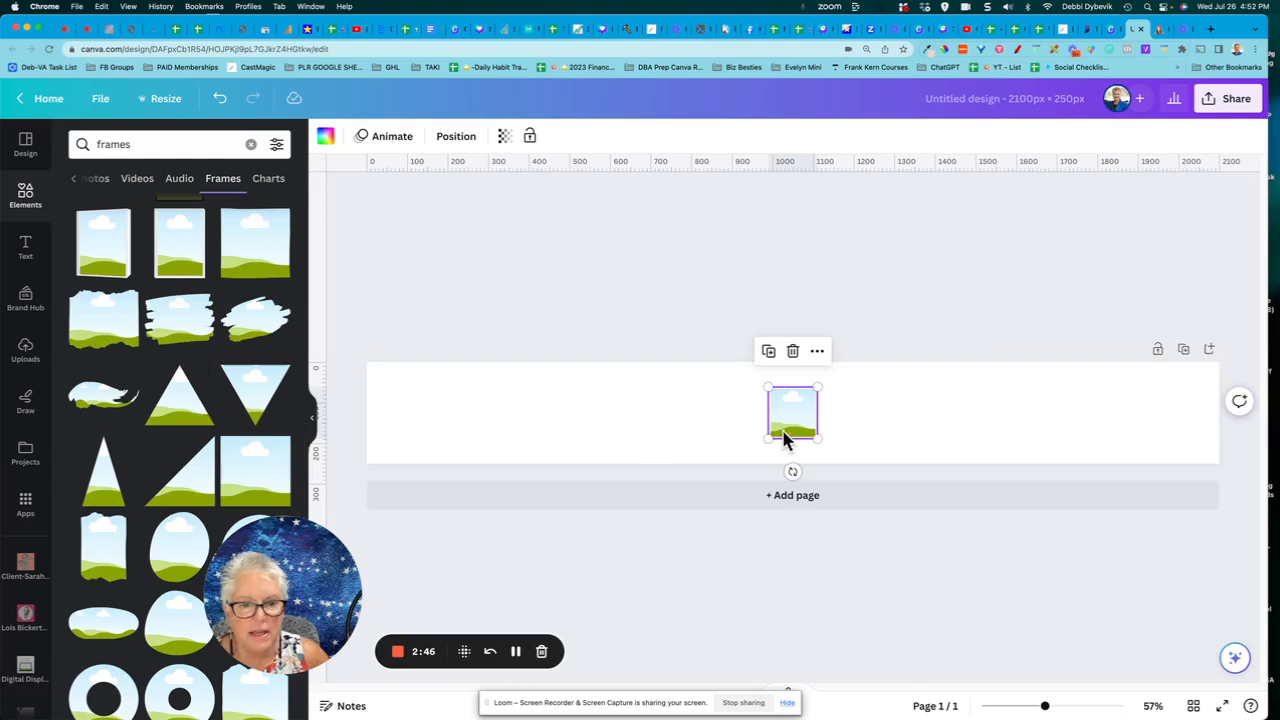
scroll(247, 259, up, 1)
click(312, 418)
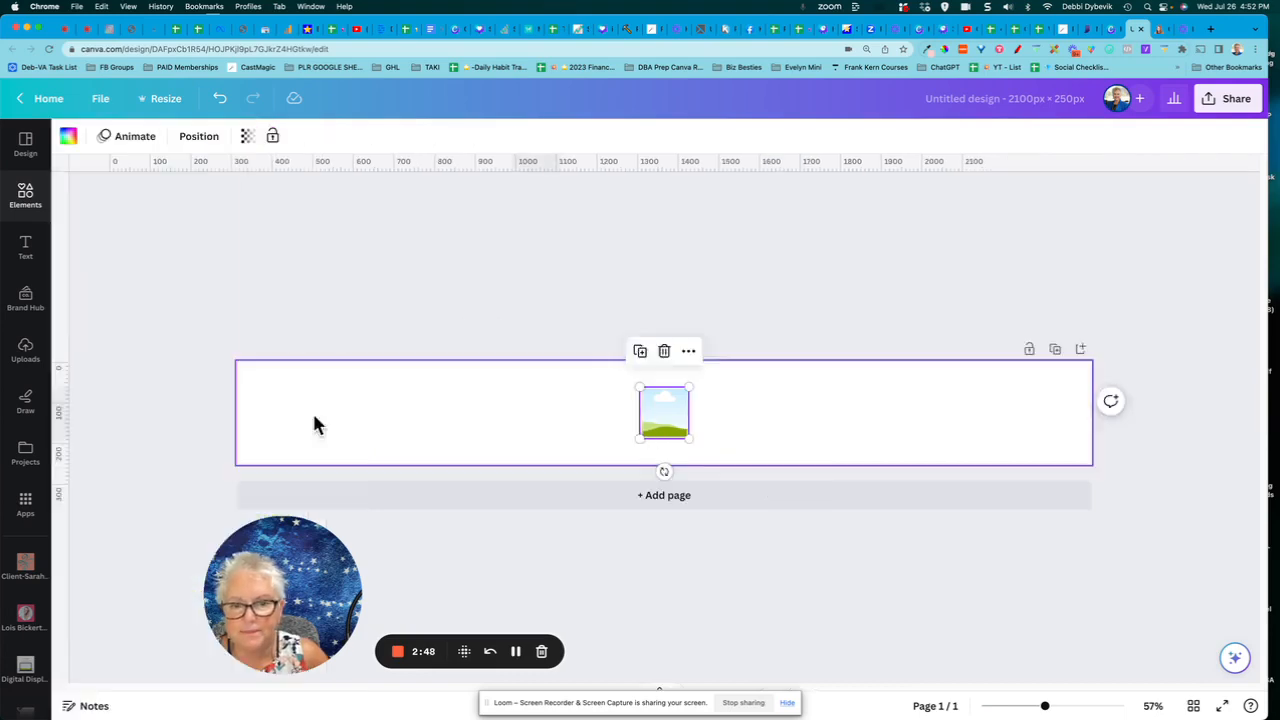
drag(696, 446, 241, 428)
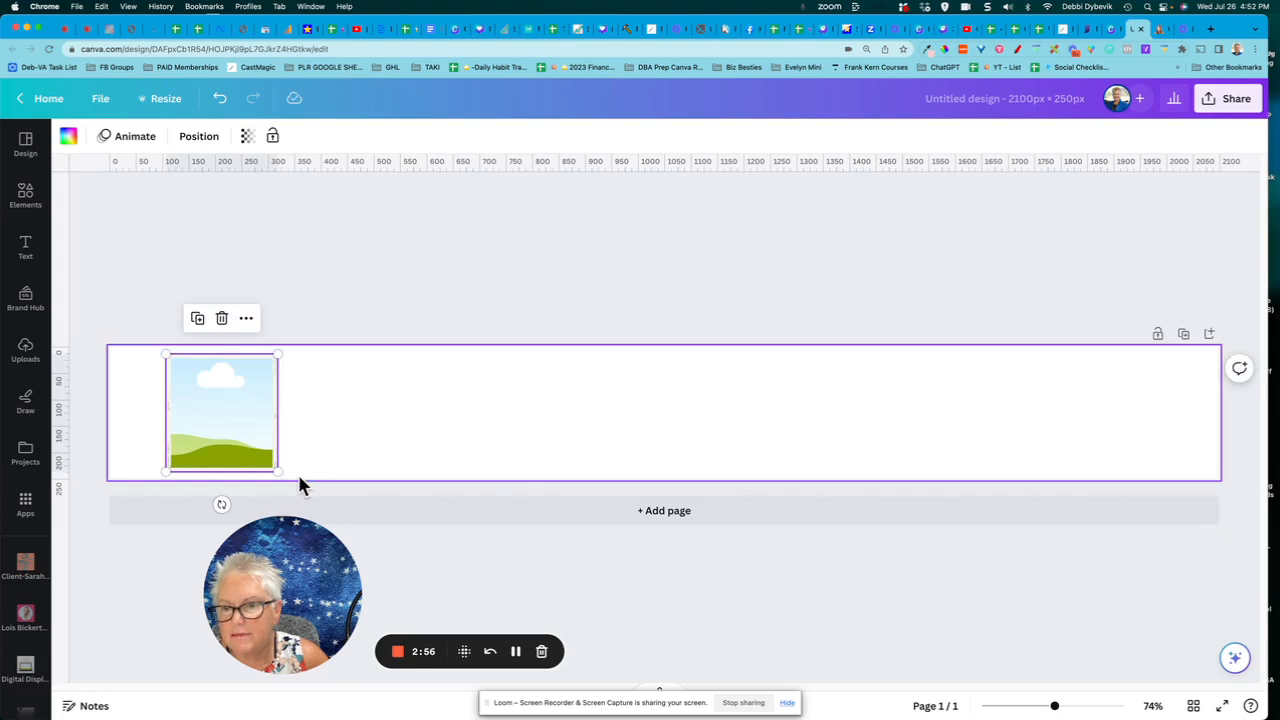
drag(276, 470, 262, 443)
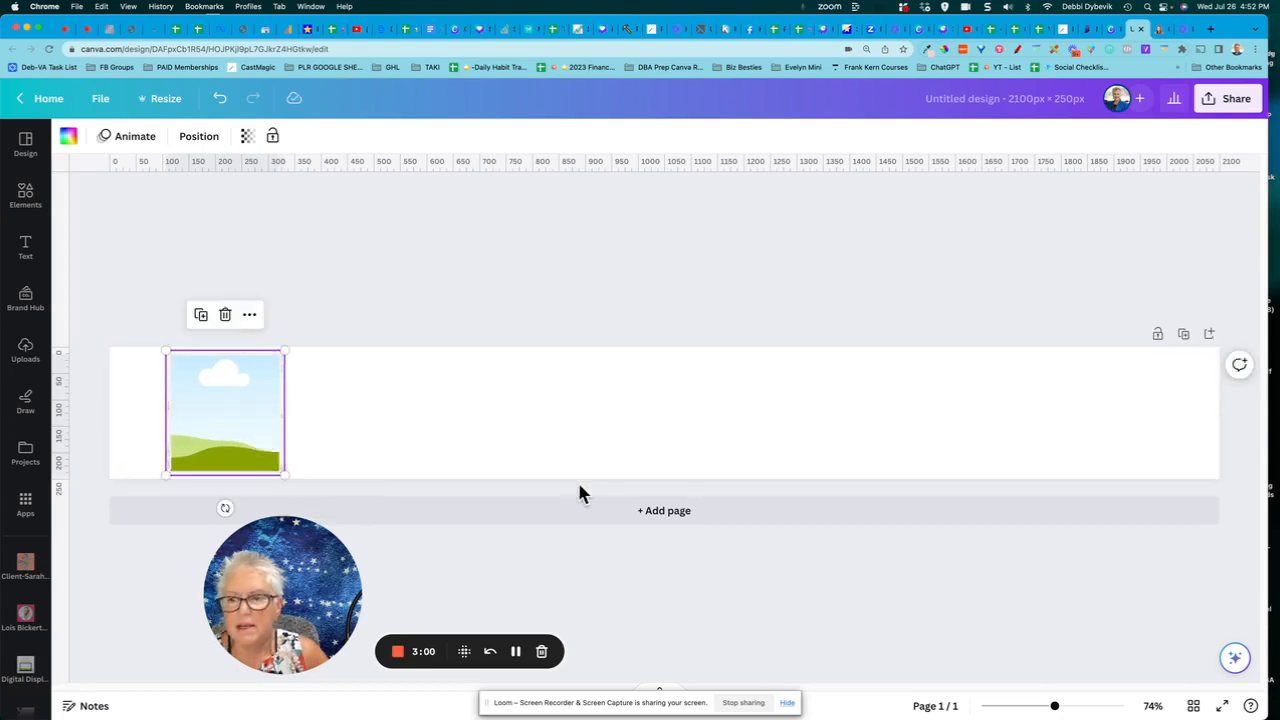
Duplicate the photo frame repeatedly to make an evenly spaced row of six frames across the banner.
click(202, 318)
drag(214, 394, 345, 385)
click(337, 316)
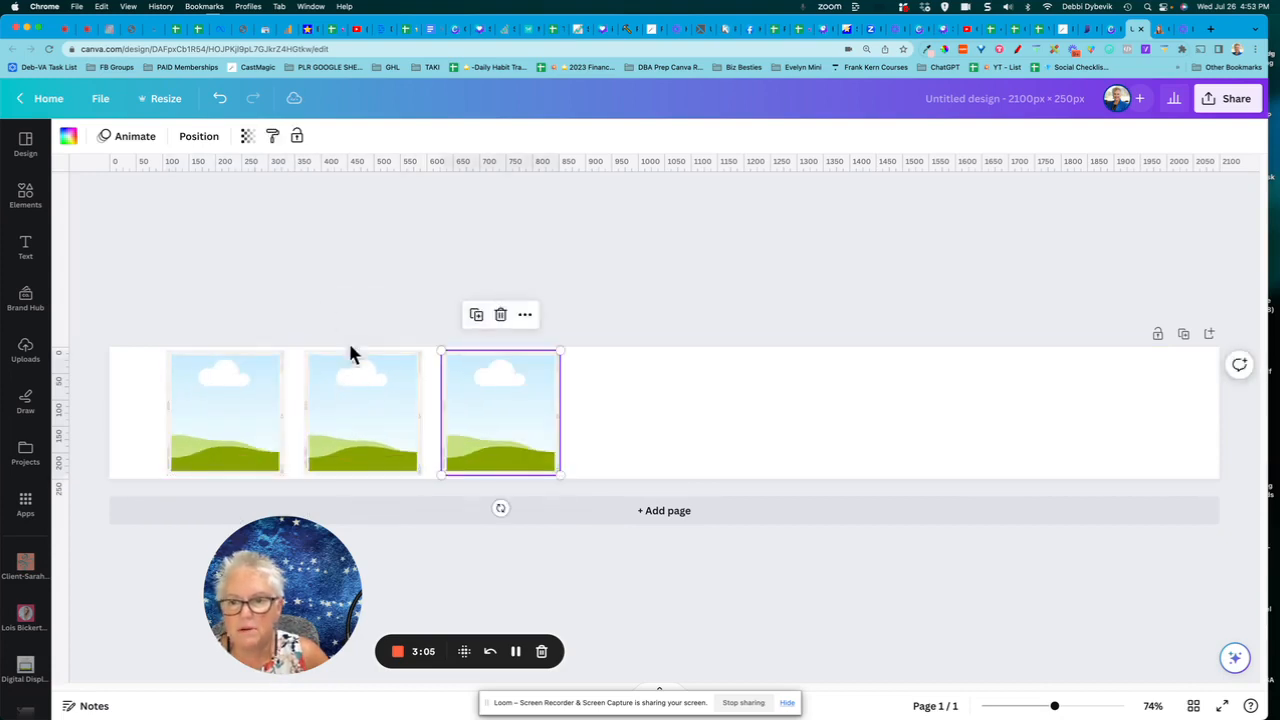
click(475, 316)
click(615, 316)
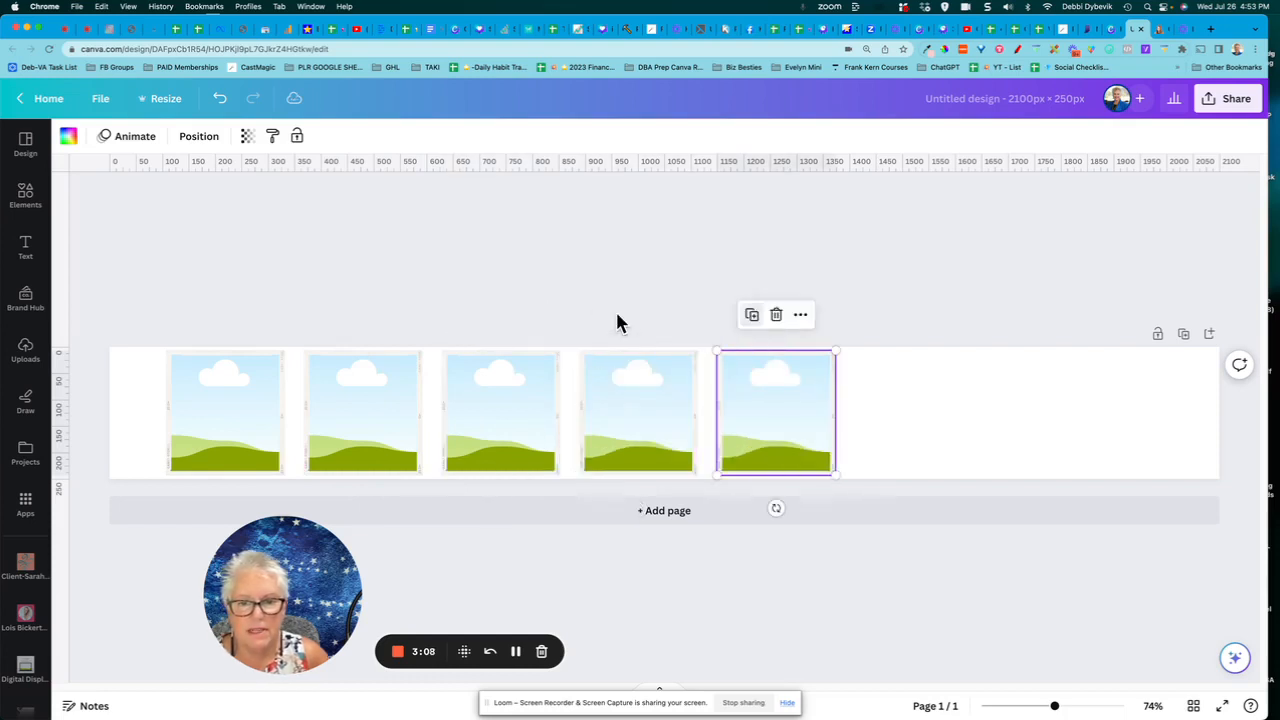
click(751, 315)
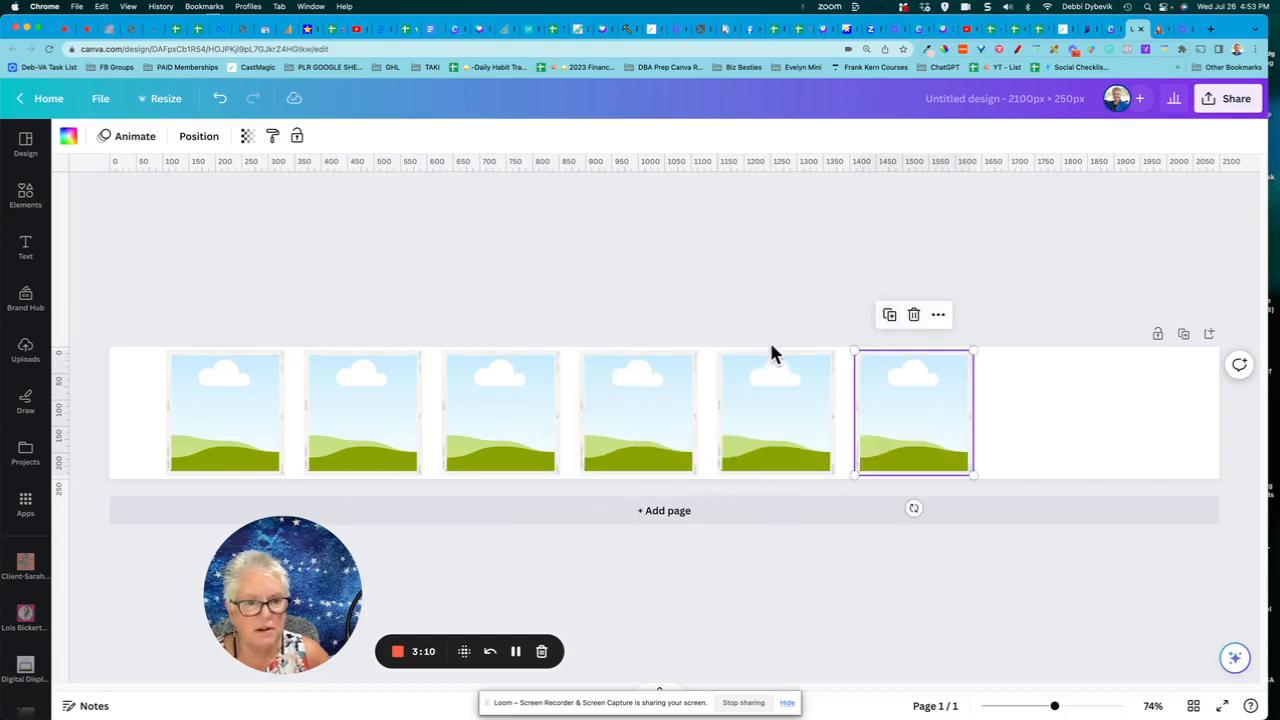
Duplicate the last photo frame to add a seventh to the row and show the uploaded images.
click(890, 316)
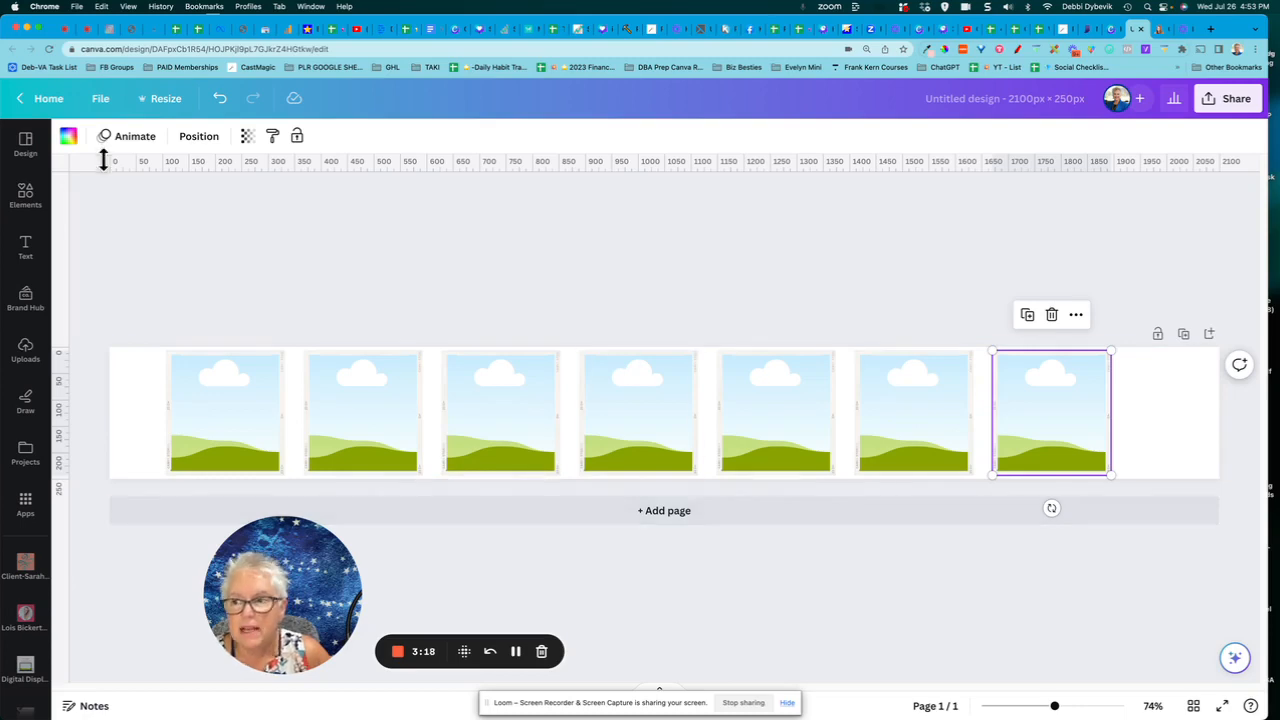
click(25, 348)
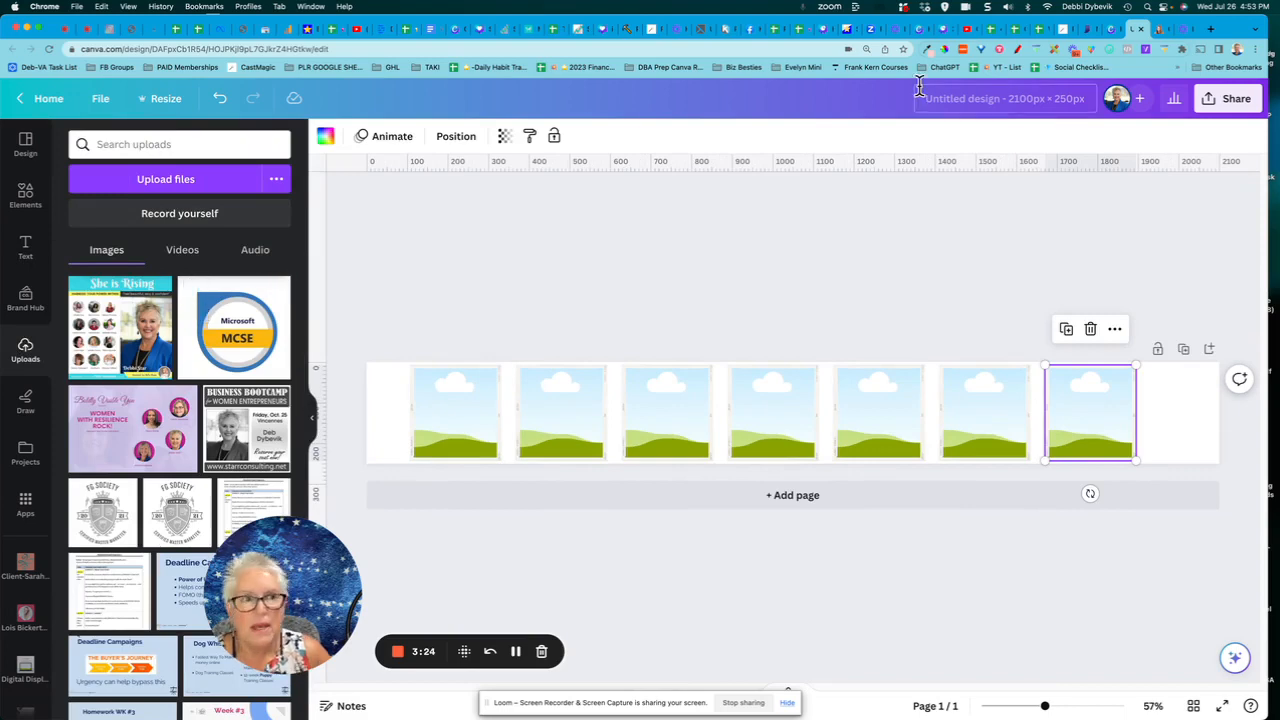
Switch to the sales page, dismiss its popup and examine the media logo strip before returning to the Canva design.
click(1162, 30)
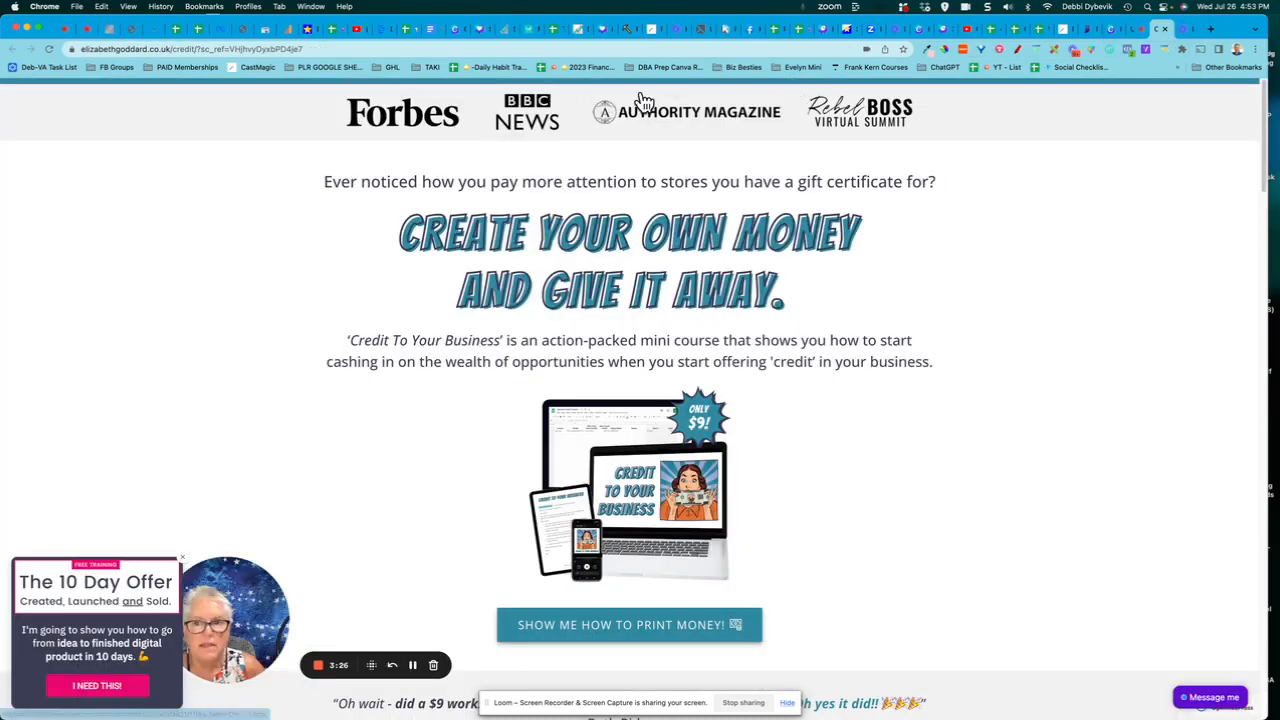
click(182, 558)
drag(225, 612, 196, 165)
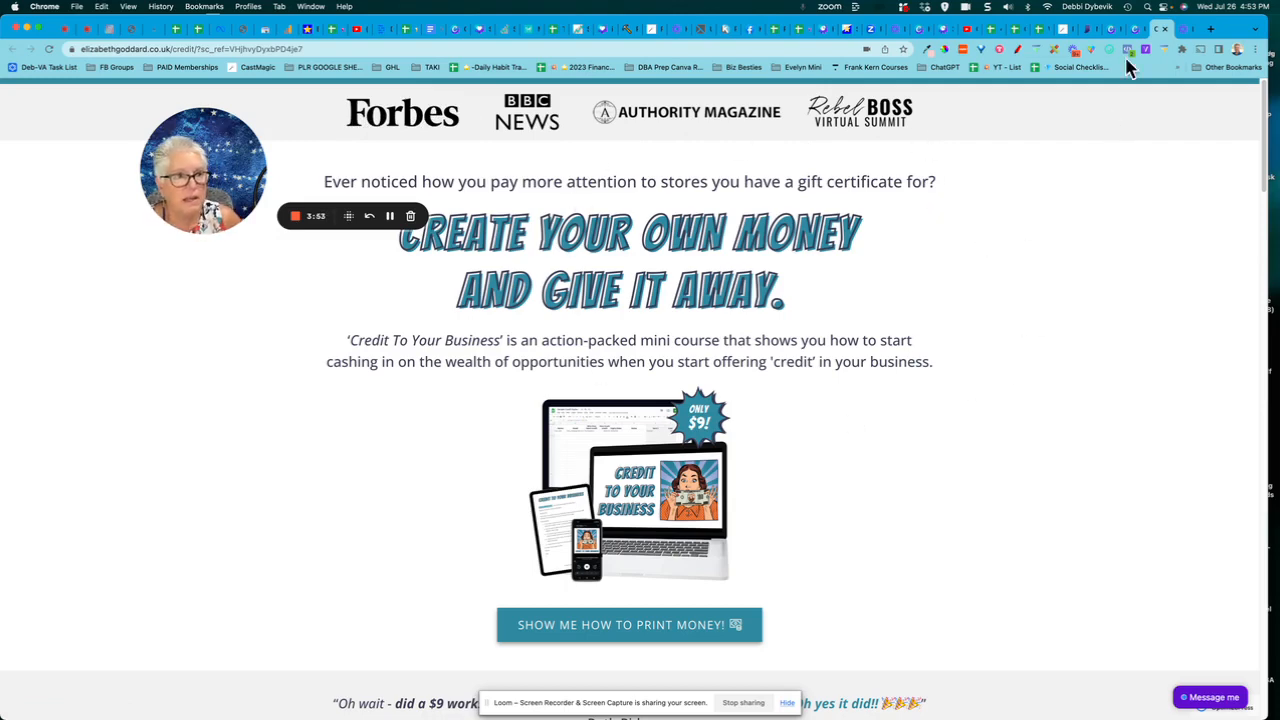
click(1136, 32)
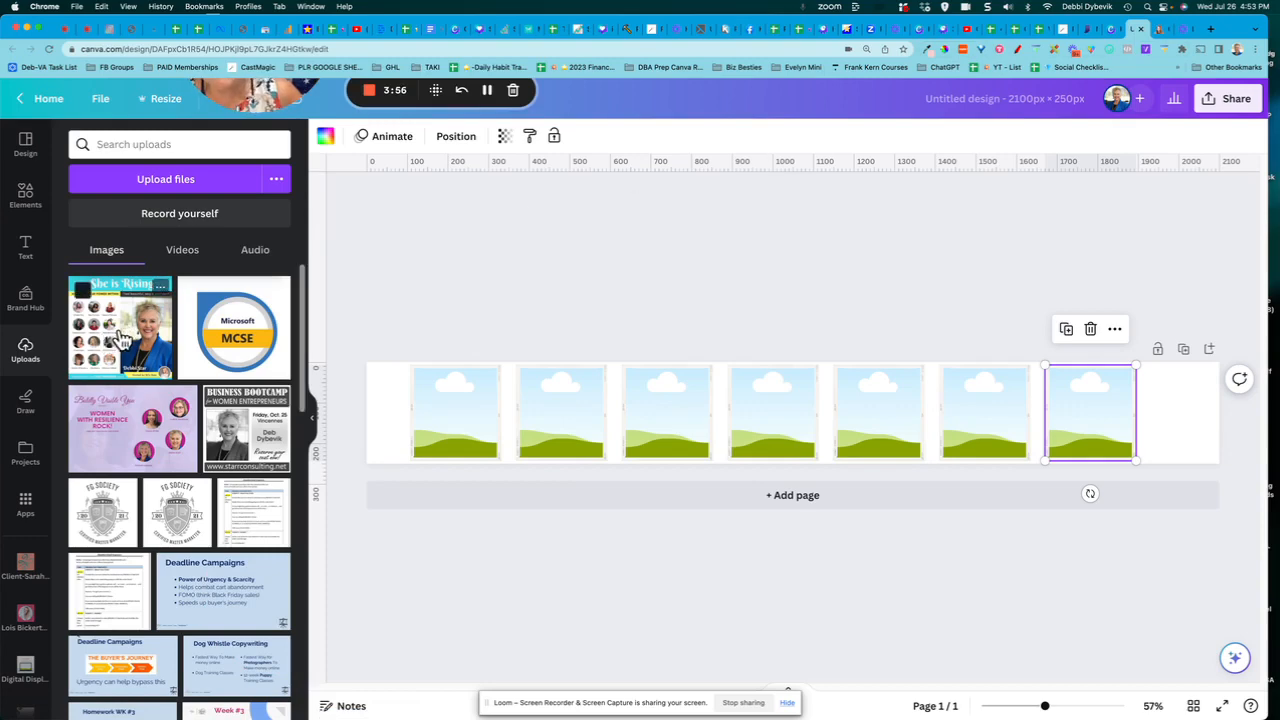
Fill the first five frames in order with the uploaded She is Rising, Microsoft MCSE, Women With Resilience Rock, Business Bootcamp and FG Society images.
drag(113, 348, 460, 455)
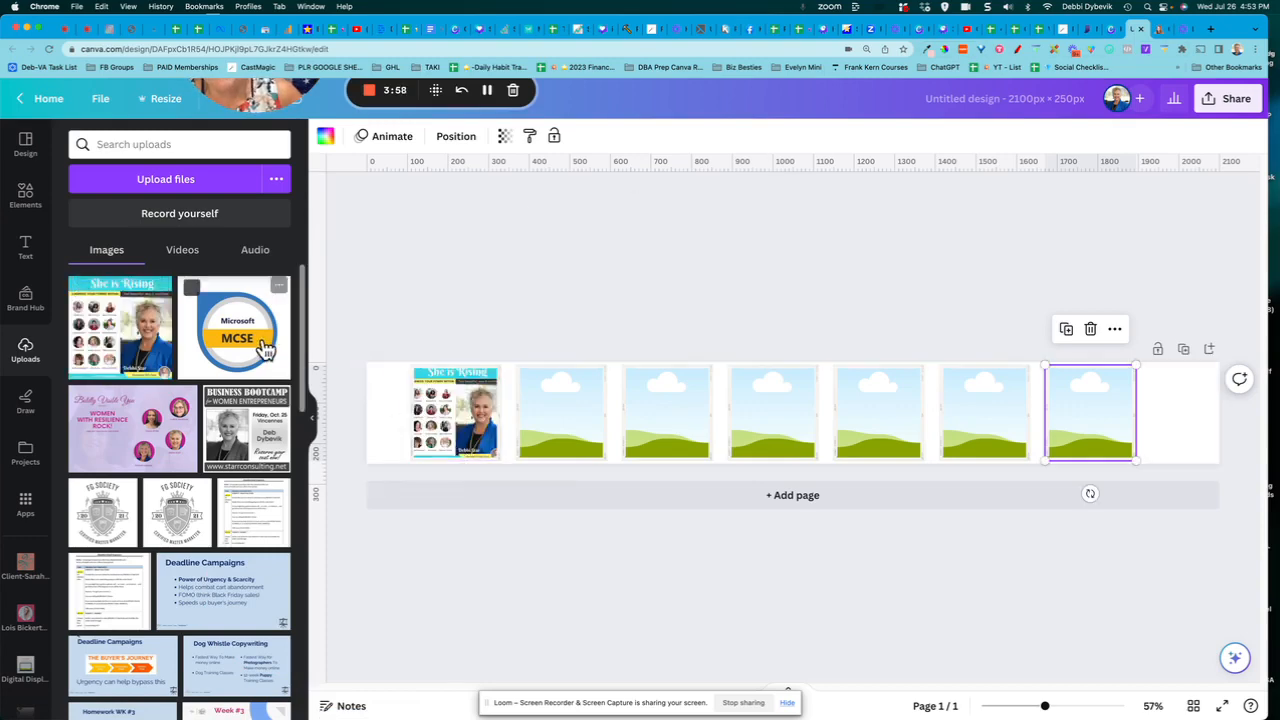
drag(262, 350, 556, 430)
drag(148, 442, 671, 449)
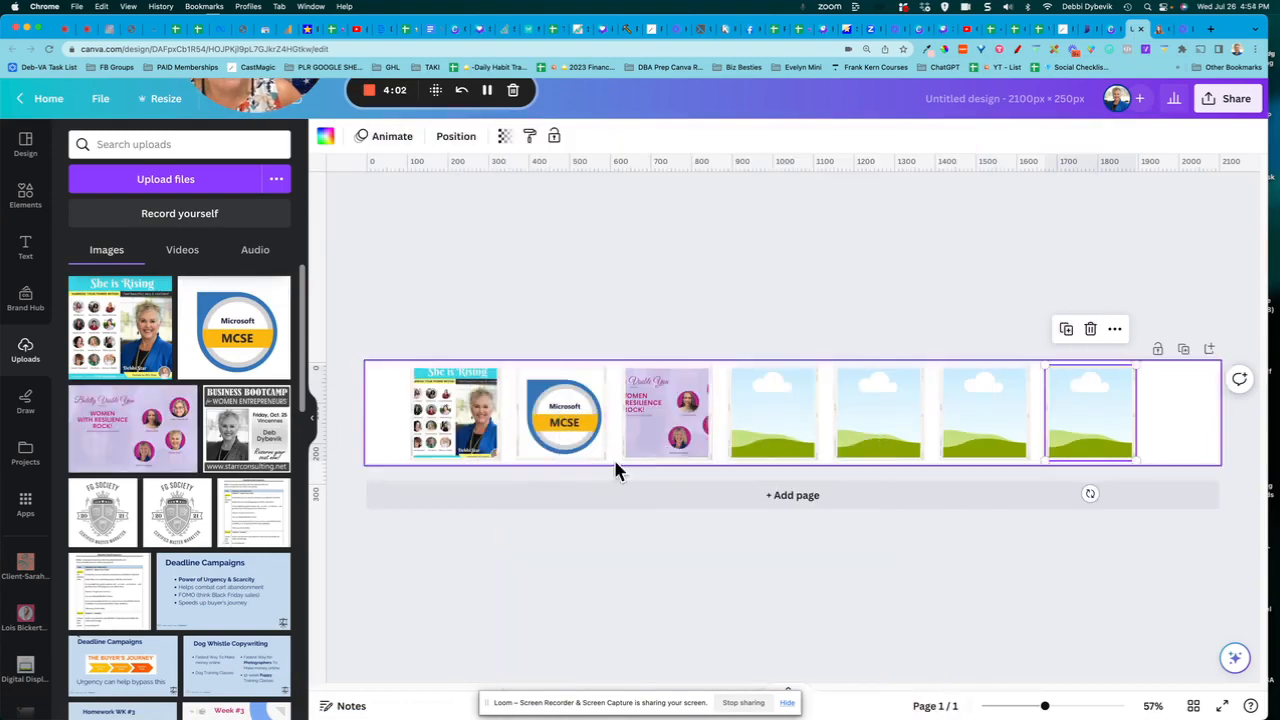
drag(258, 440, 455, 420)
drag(568, 478, 863, 449)
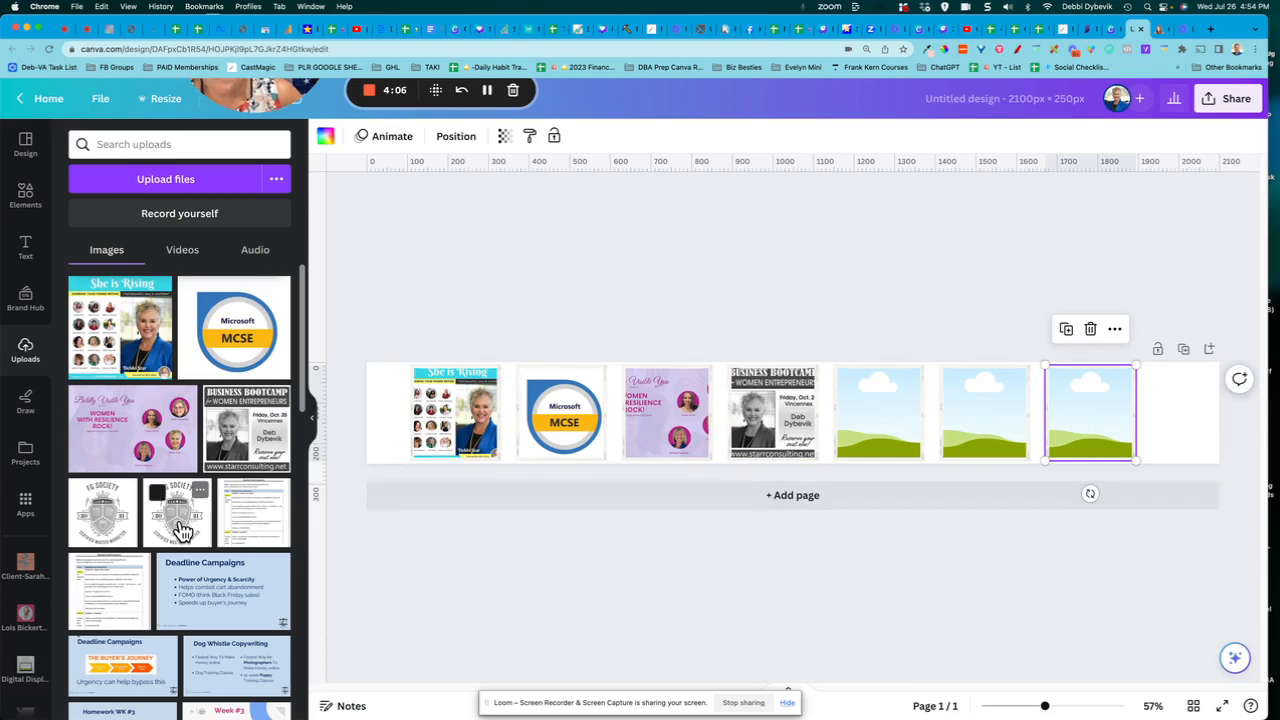
drag(180, 528, 880, 446)
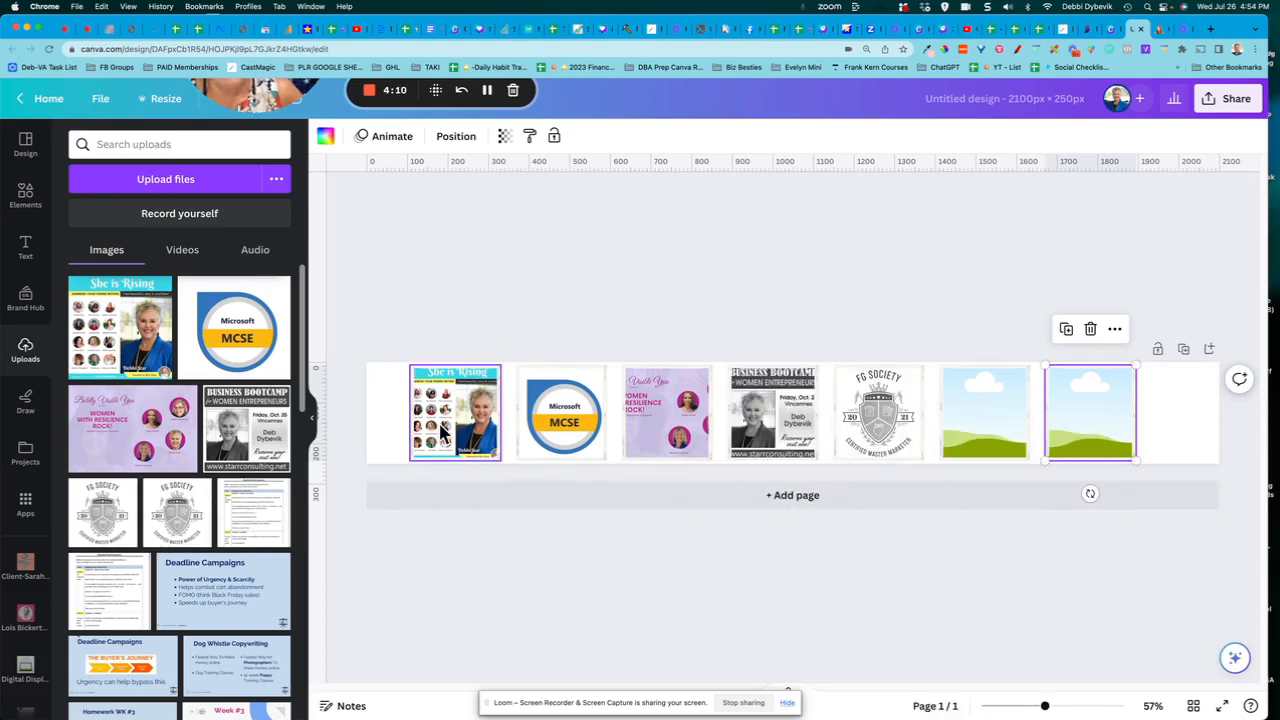
Place the uploaded She is Rising image in the sixth frame and collapse the list of uploads.
mouse_move(441, 432)
mouse_down()
mouse_move(974, 429)
mouse_move(440, 416)
mouse_move(436, 428)
mouse_up()
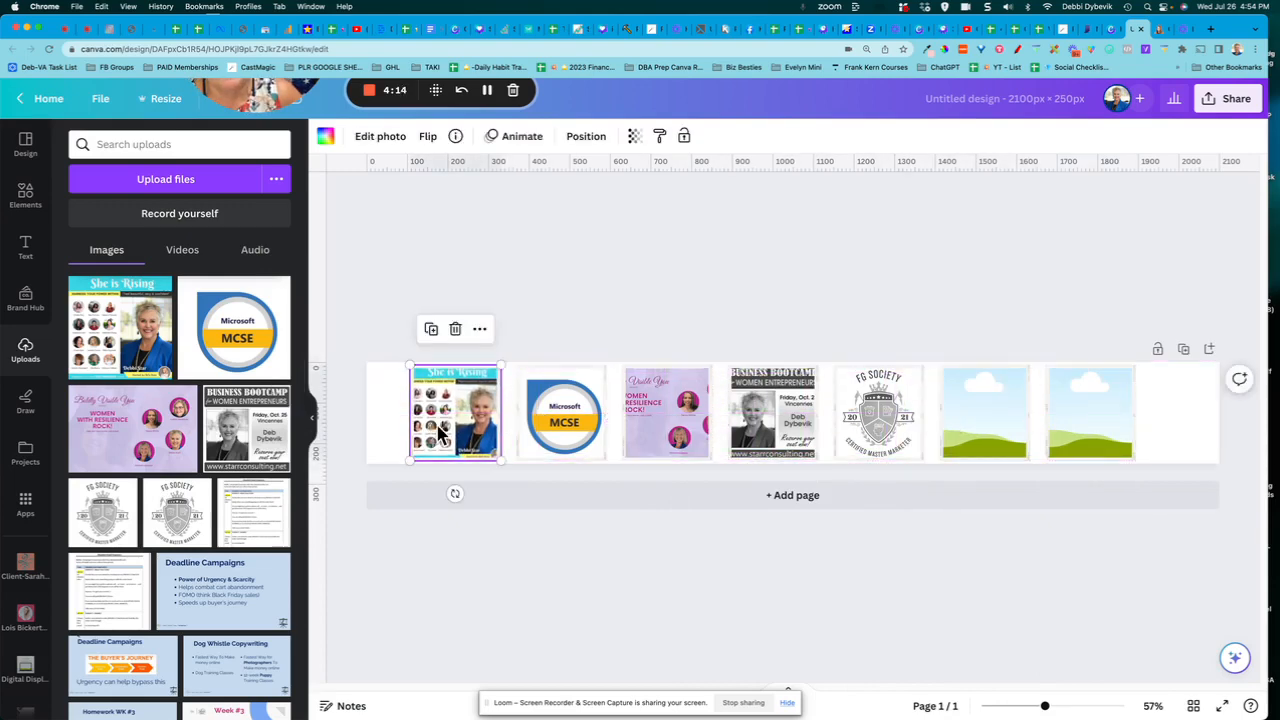
drag(125, 345, 985, 412)
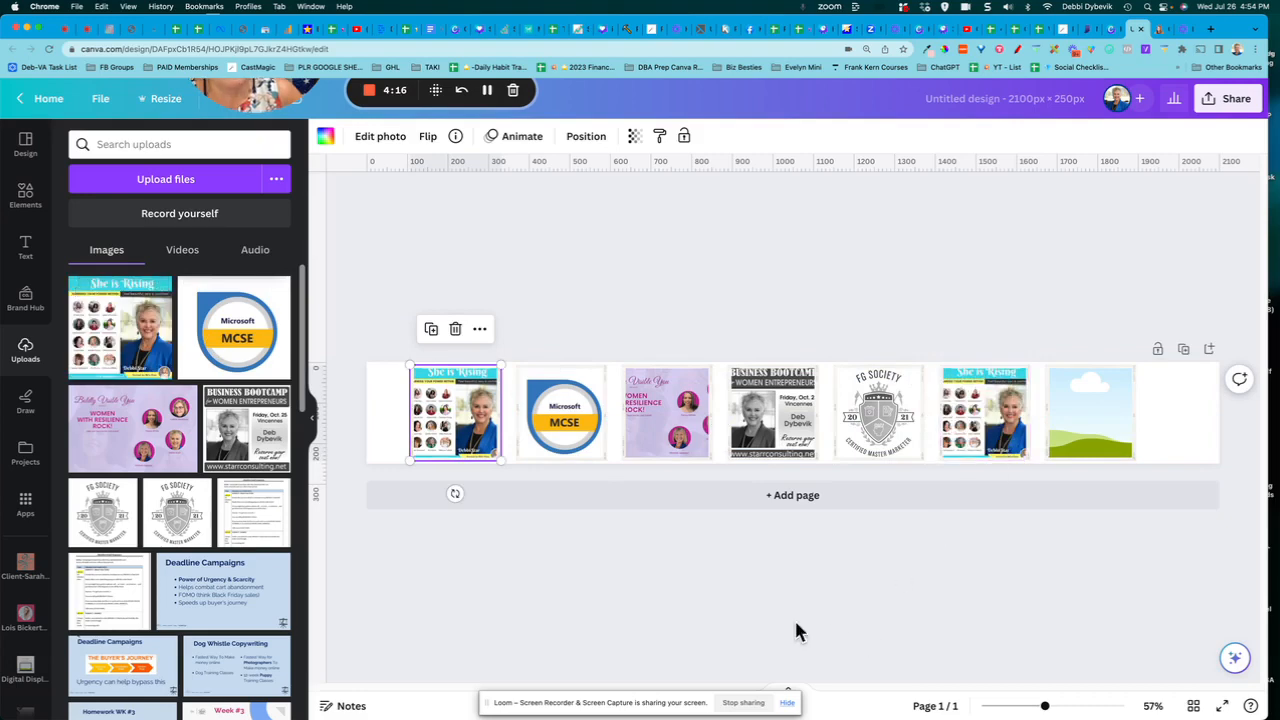
click(579, 297)
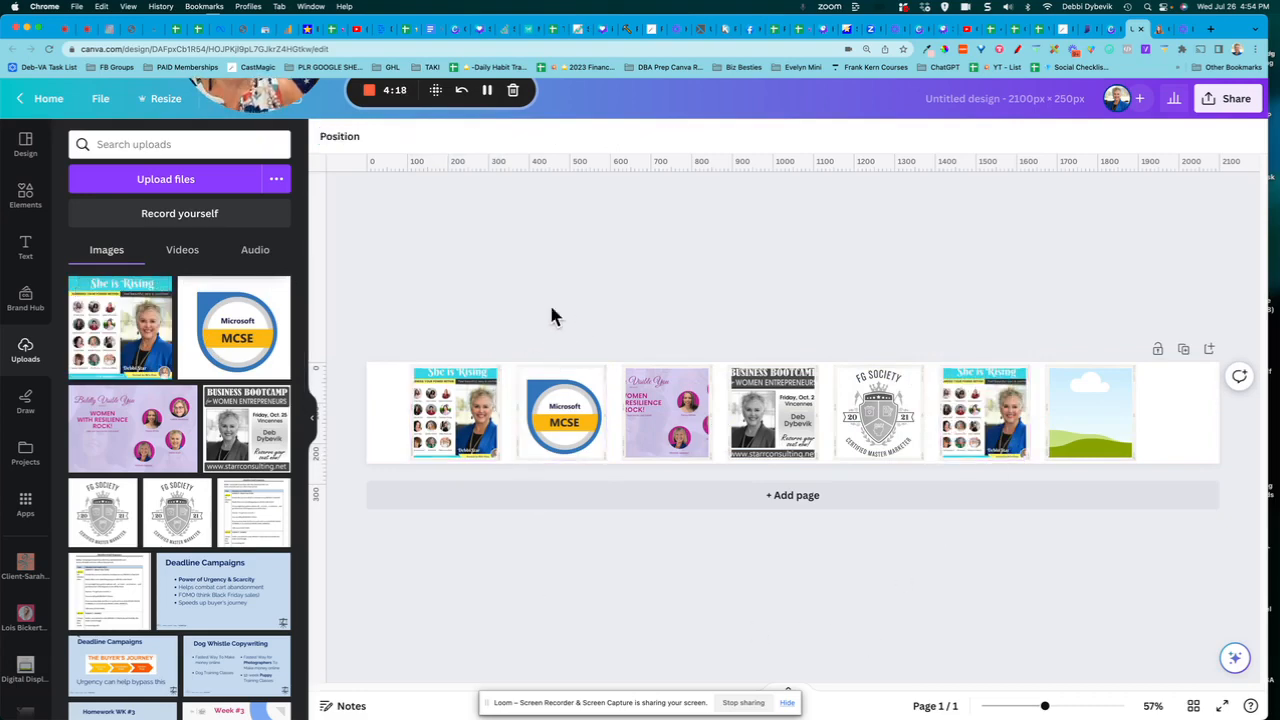
scroll(246, 474, down, 5)
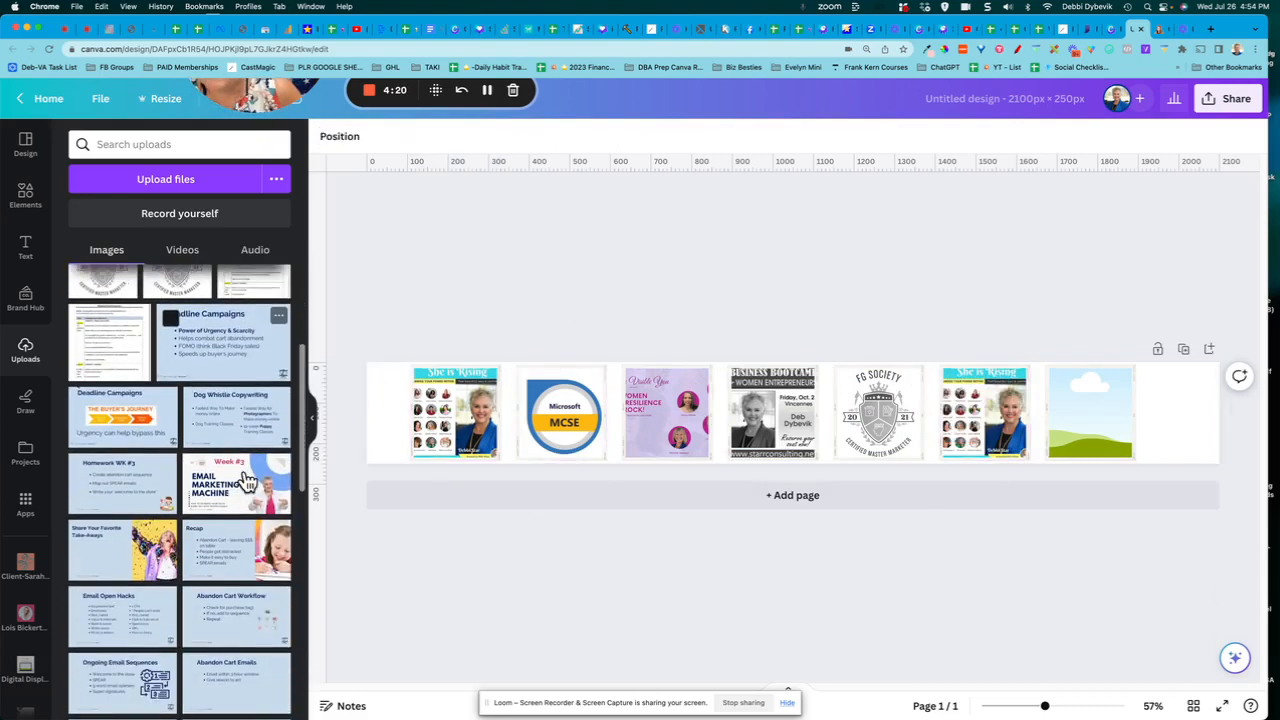
scroll(248, 480, up, 5)
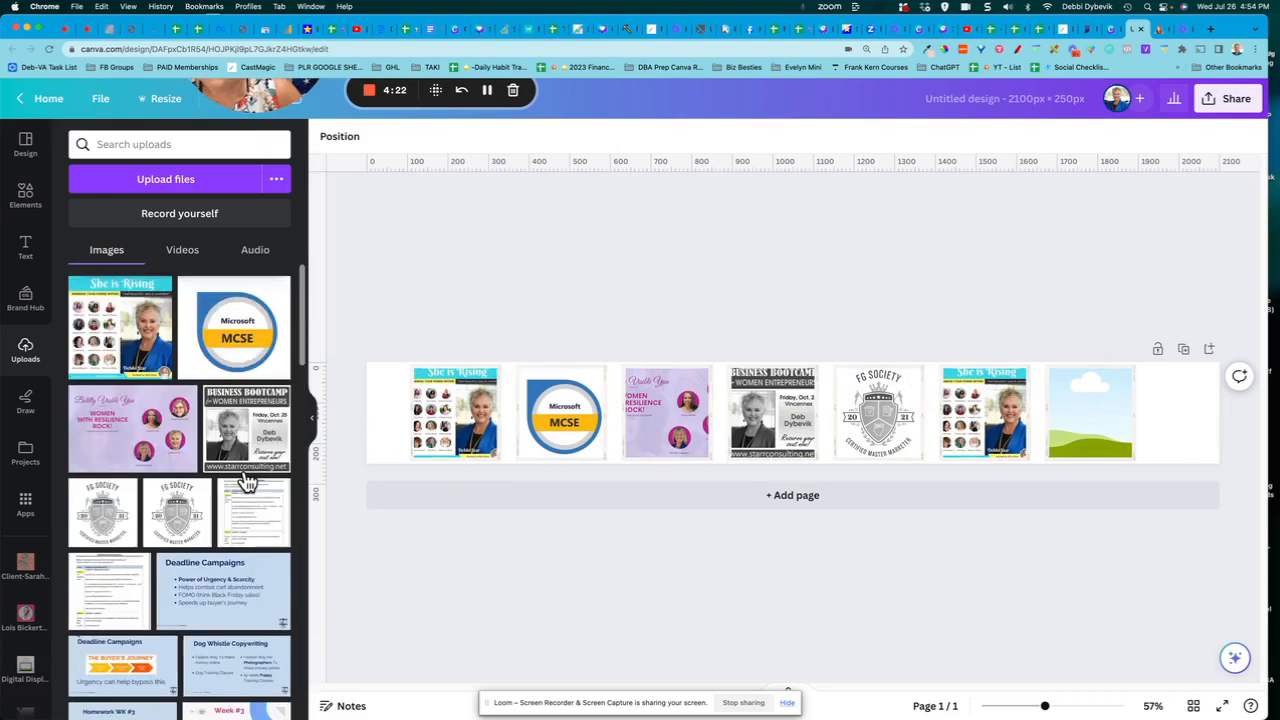
click(313, 420)
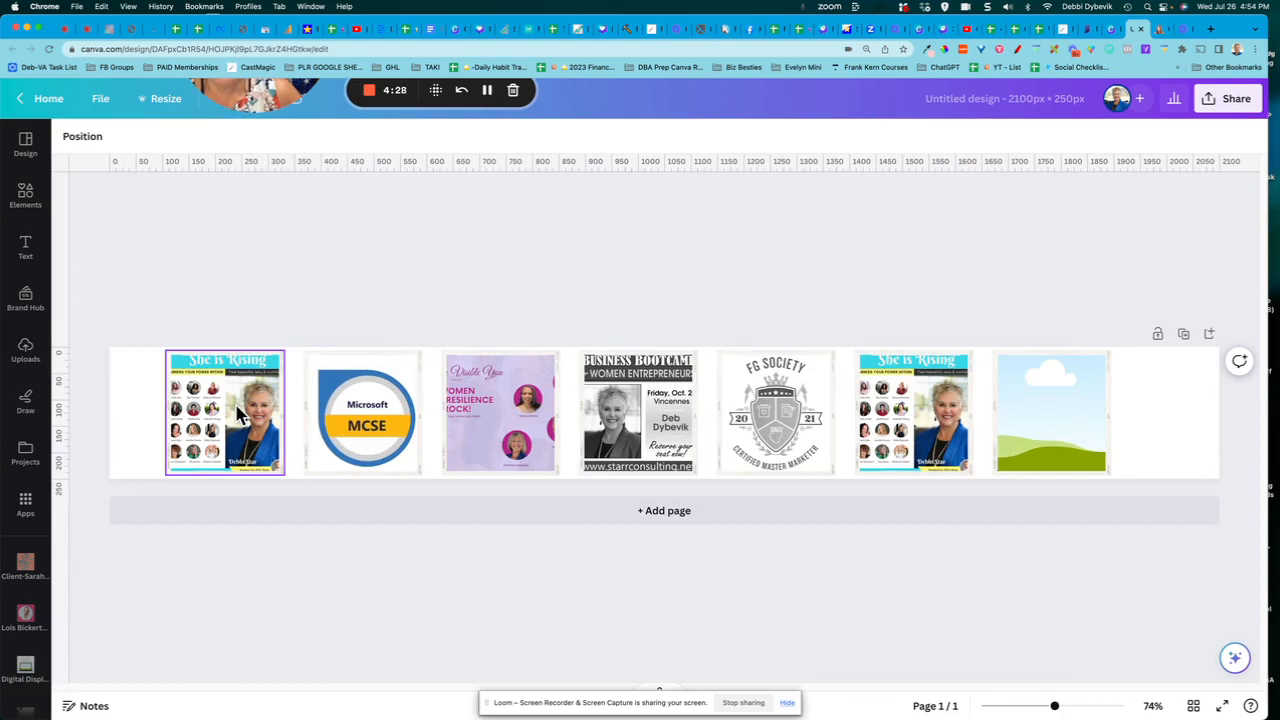
Delete the first frame together with its She is Rising image and remove the empty frame at the row's end.
click(240, 413)
click(226, 316)
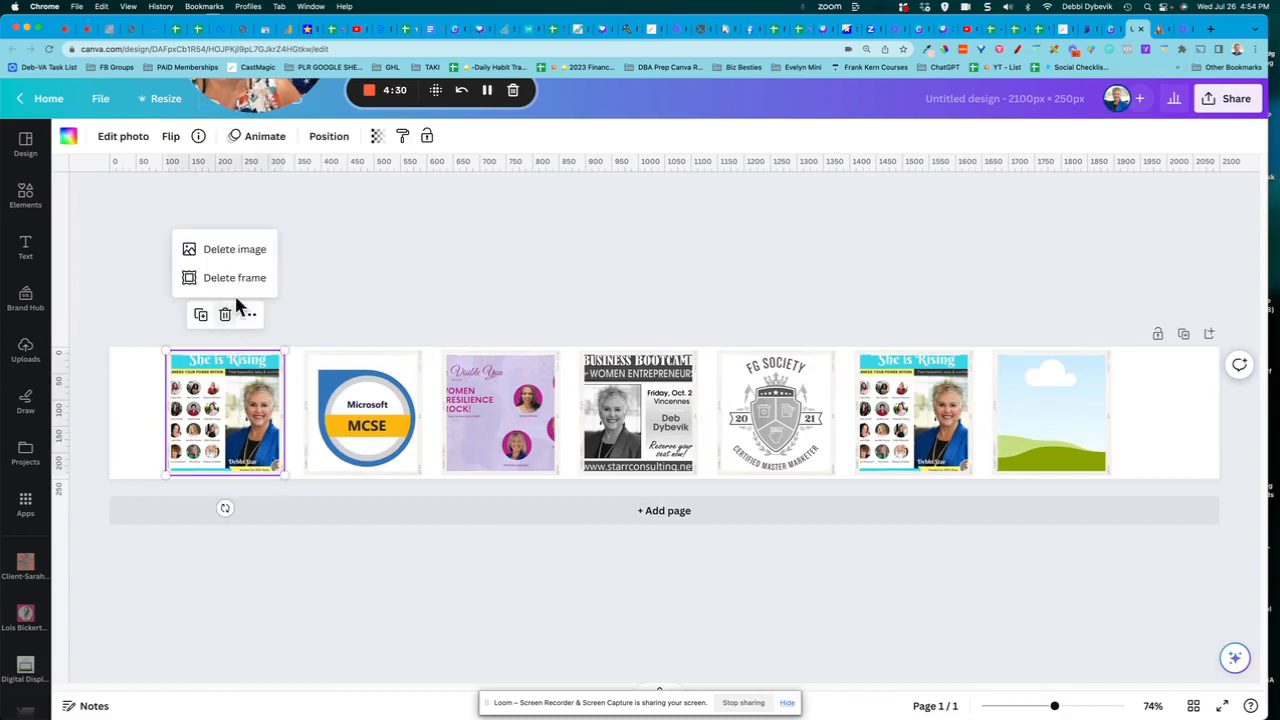
click(255, 250)
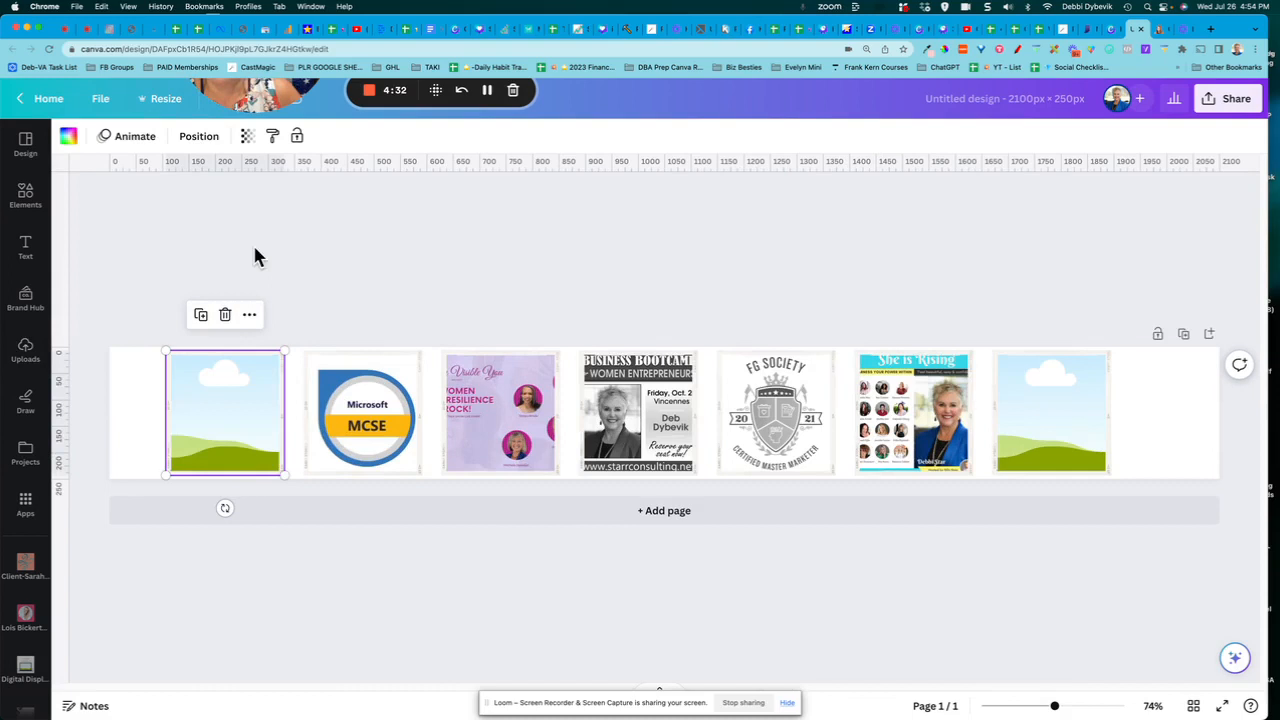
click(225, 316)
click(1049, 405)
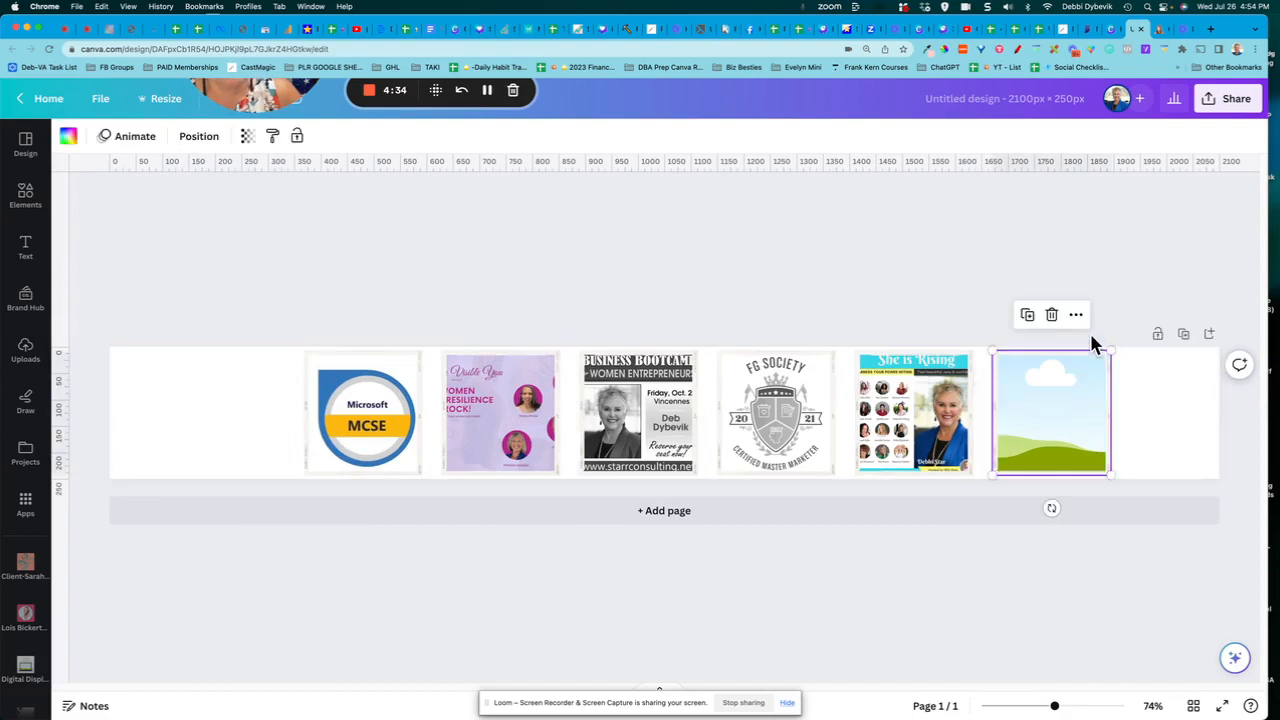
click(1051, 315)
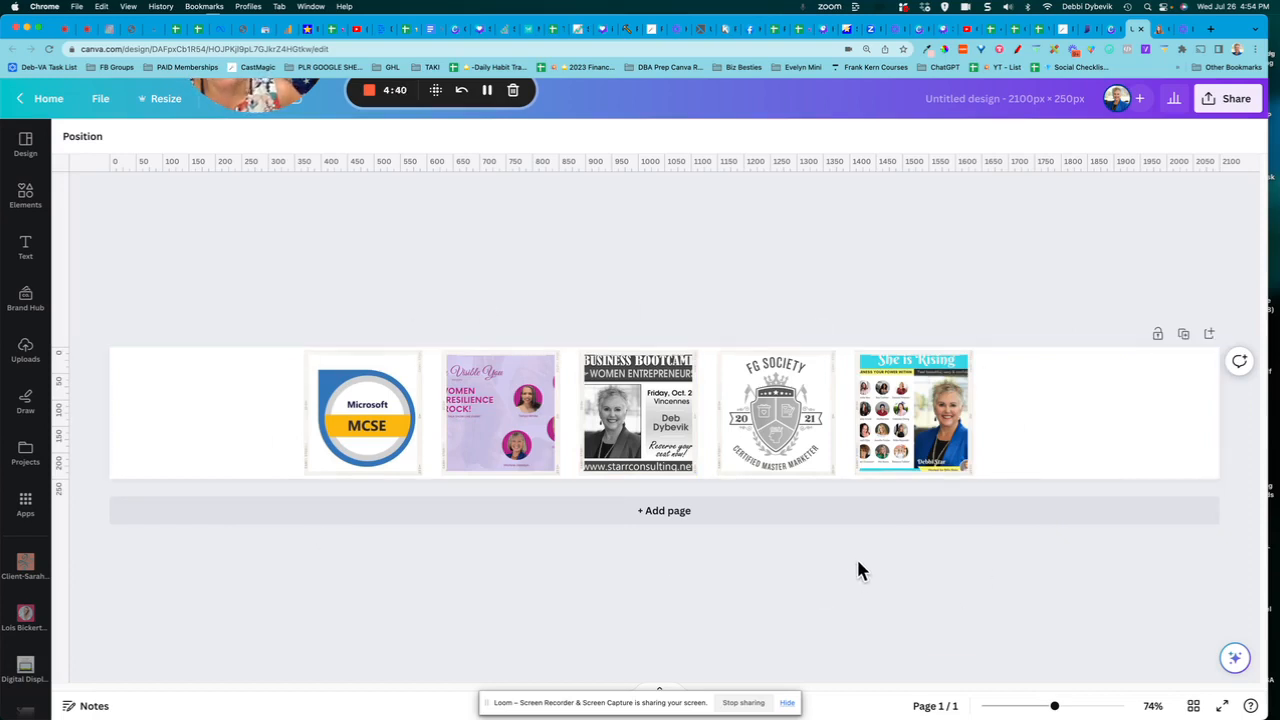
click(363, 426)
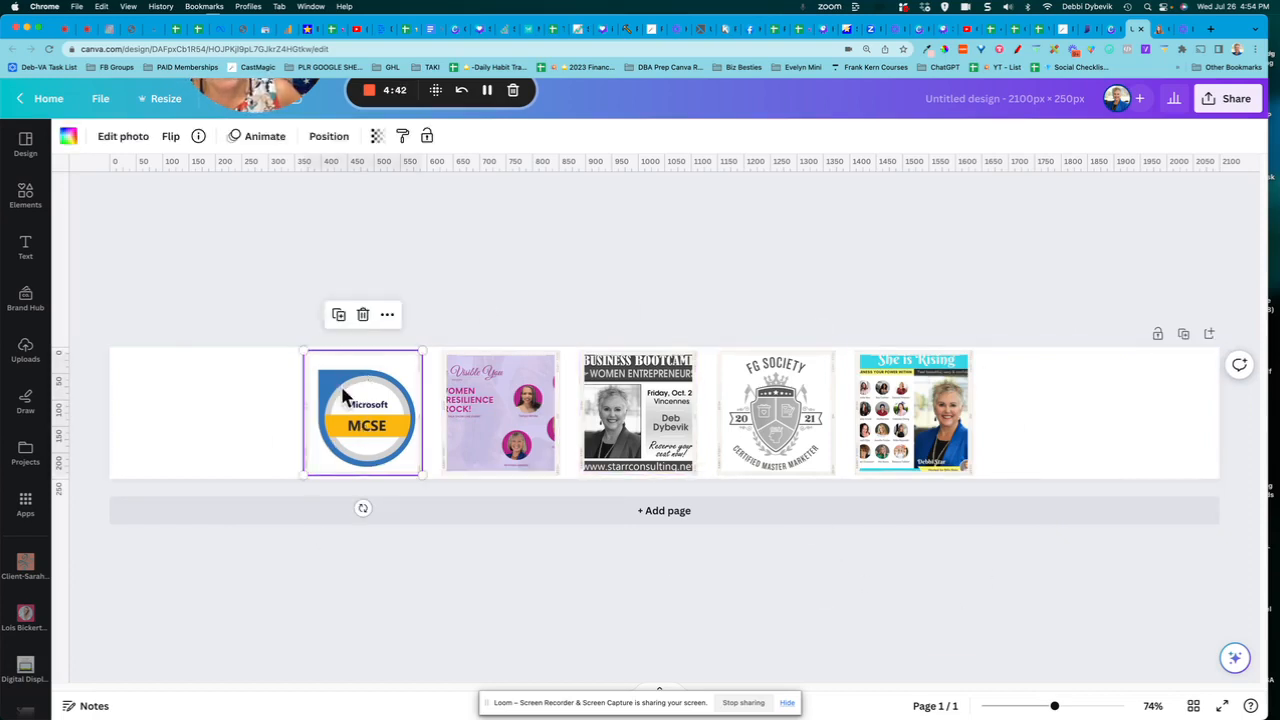
double_click(370, 410)
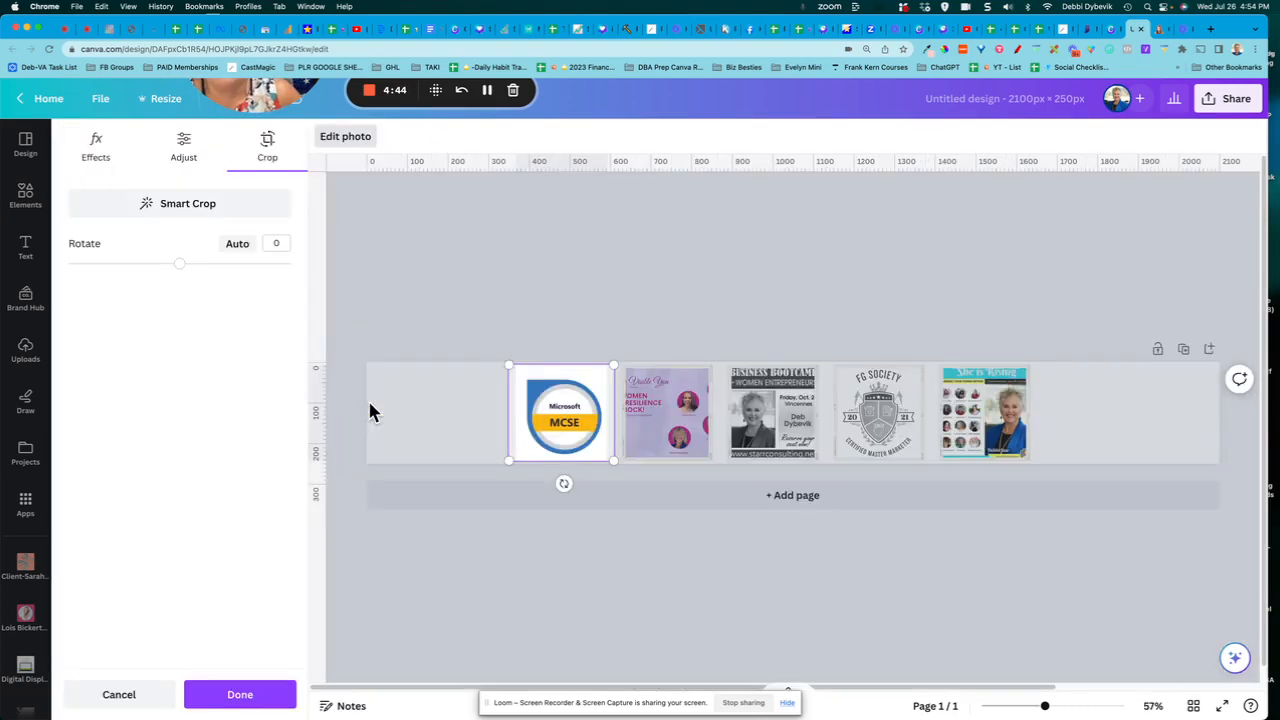
click(358, 143)
drag(279, 104, 322, 664)
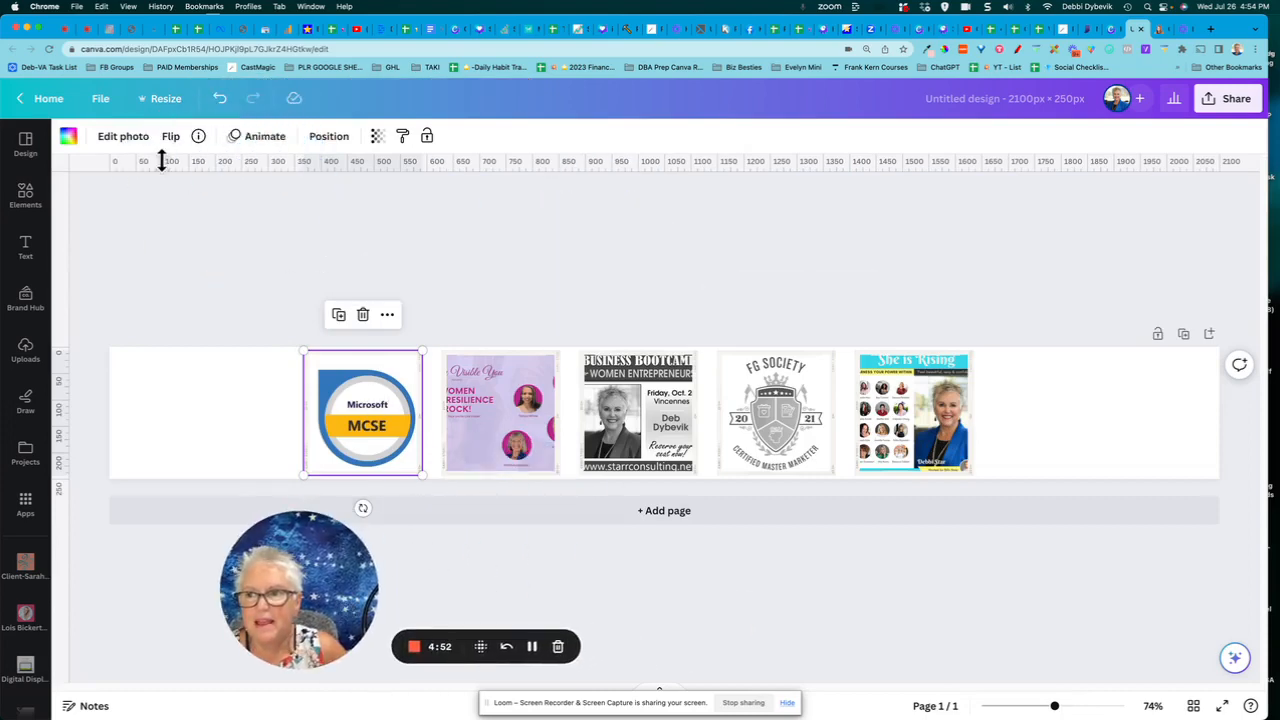
Apply the Classic filter from the Mono group to the Microsoft MCSE image.
click(121, 138)
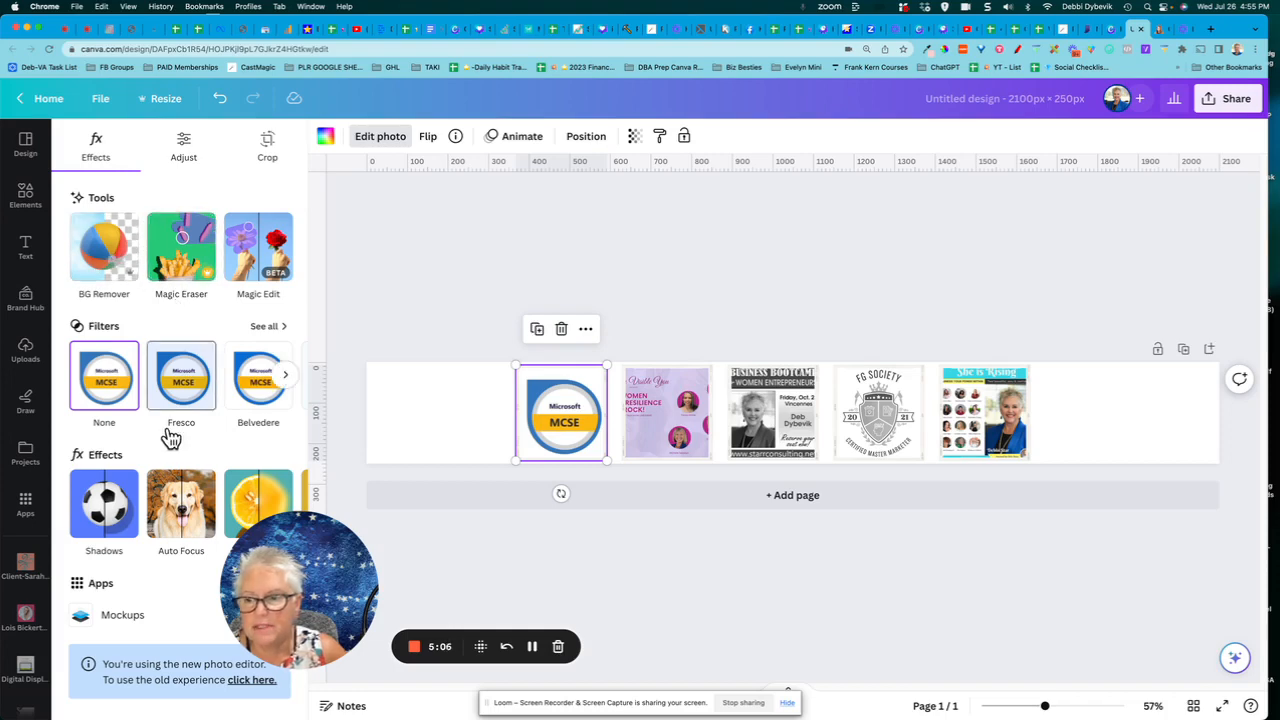
drag(290, 610, 410, 618)
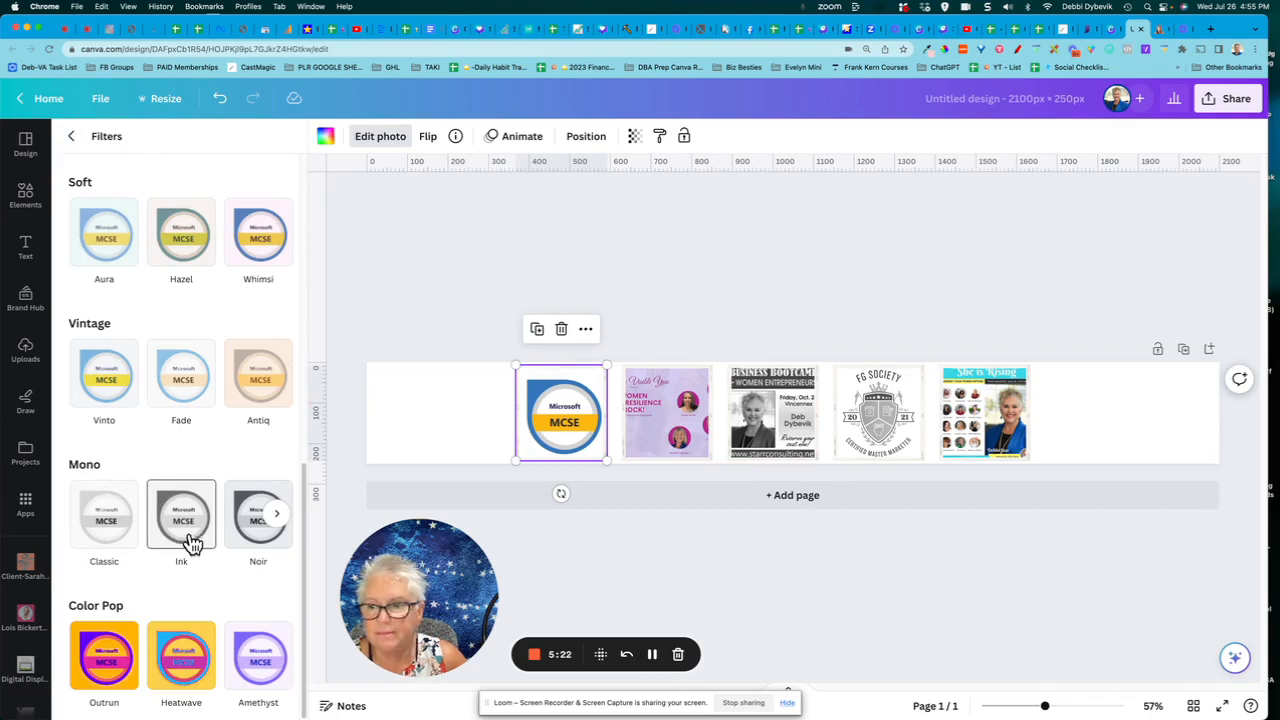
click(111, 533)
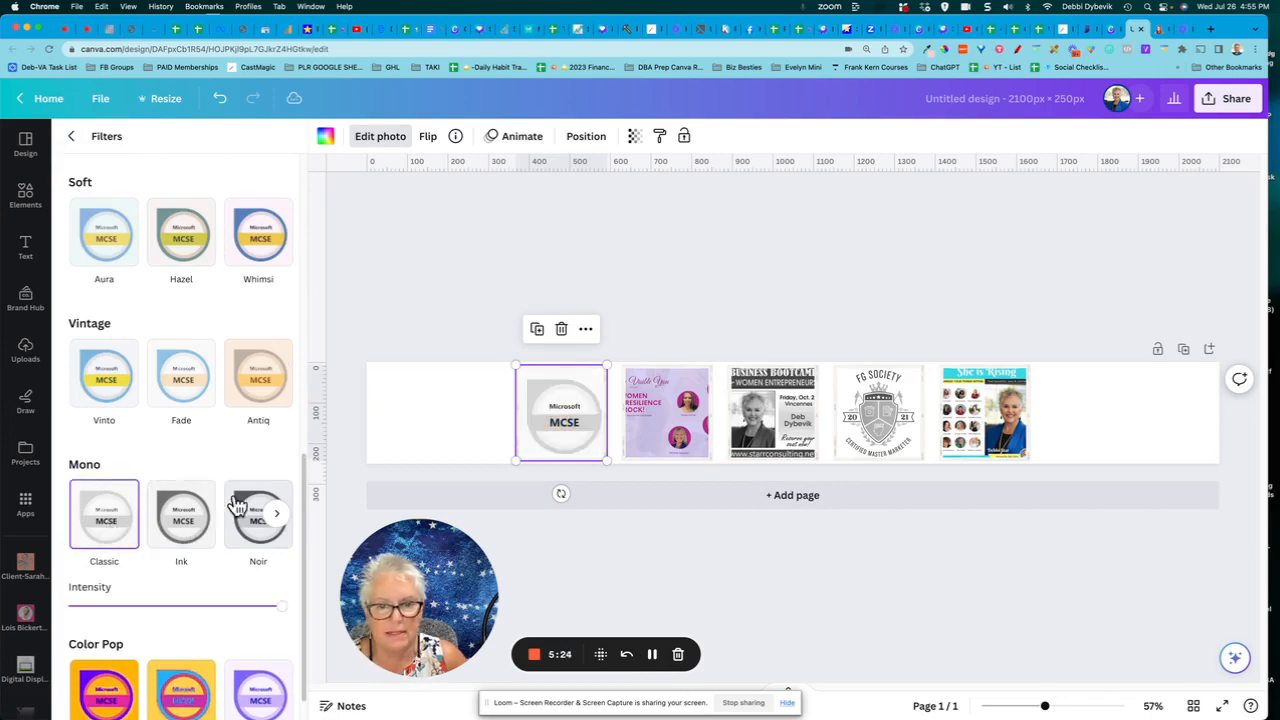
Apply the Ink filter from the Mono group to the Women With Resilience Rock image.
click(687, 401)
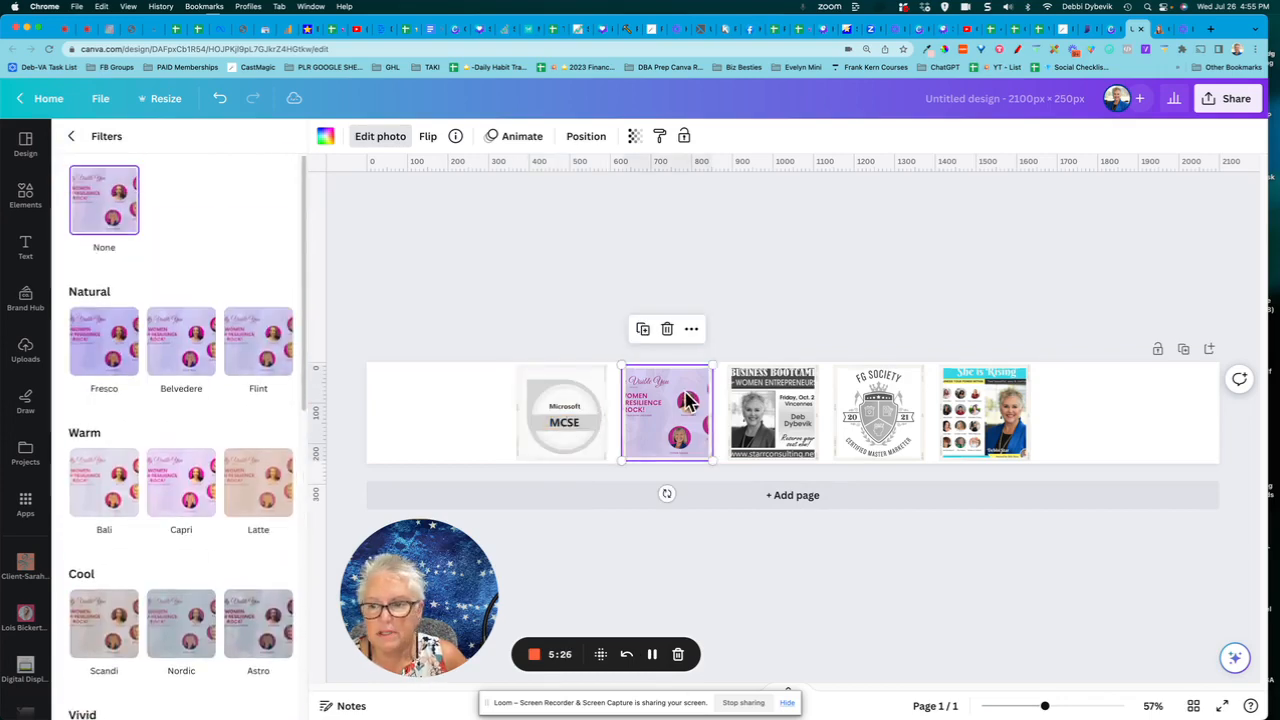
scroll(296, 498, down, 3)
scroll(296, 498, down, 5)
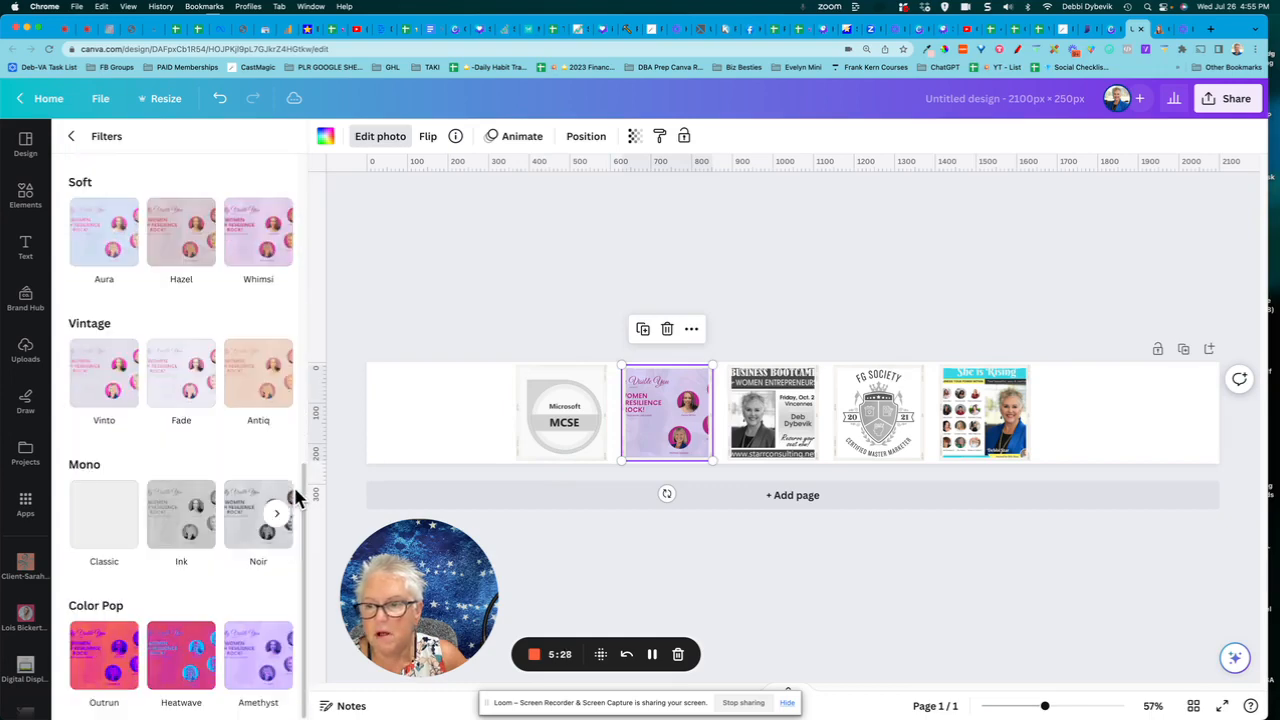
click(189, 529)
Apply the Mono Ink filter to the She is Rising image and deselect it.
click(1000, 418)
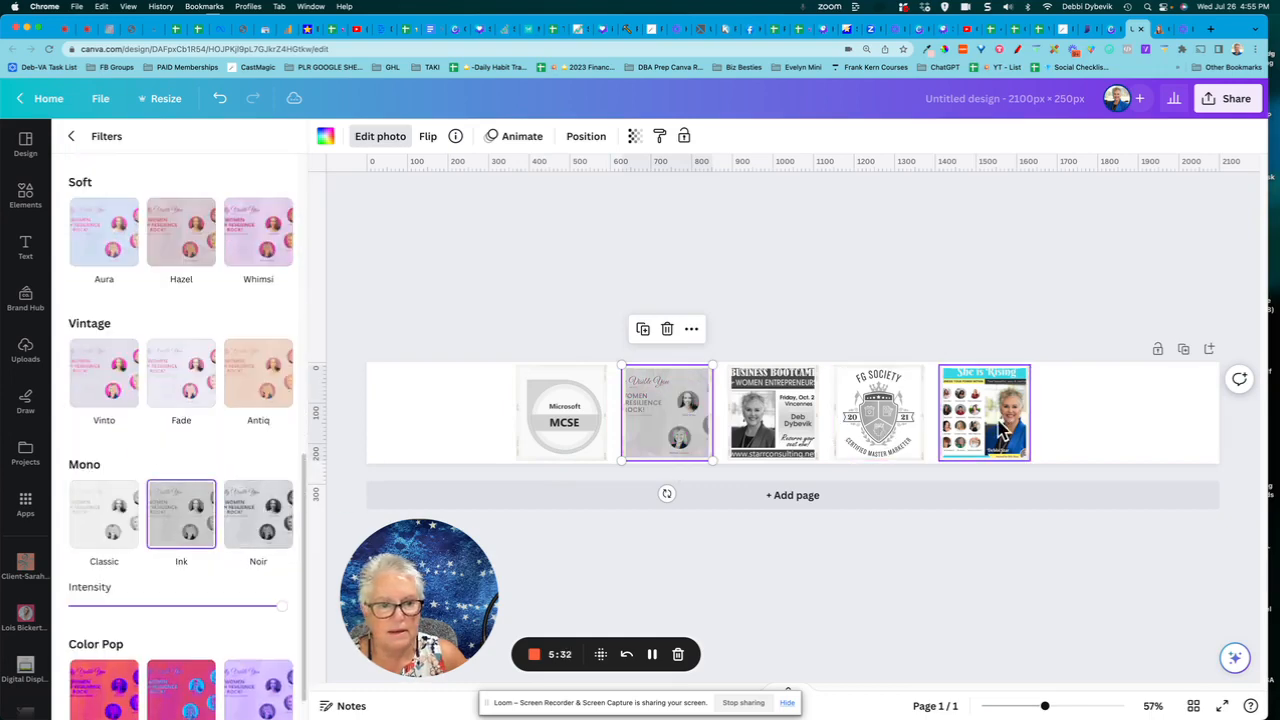
scroll(98, 548, down, 10)
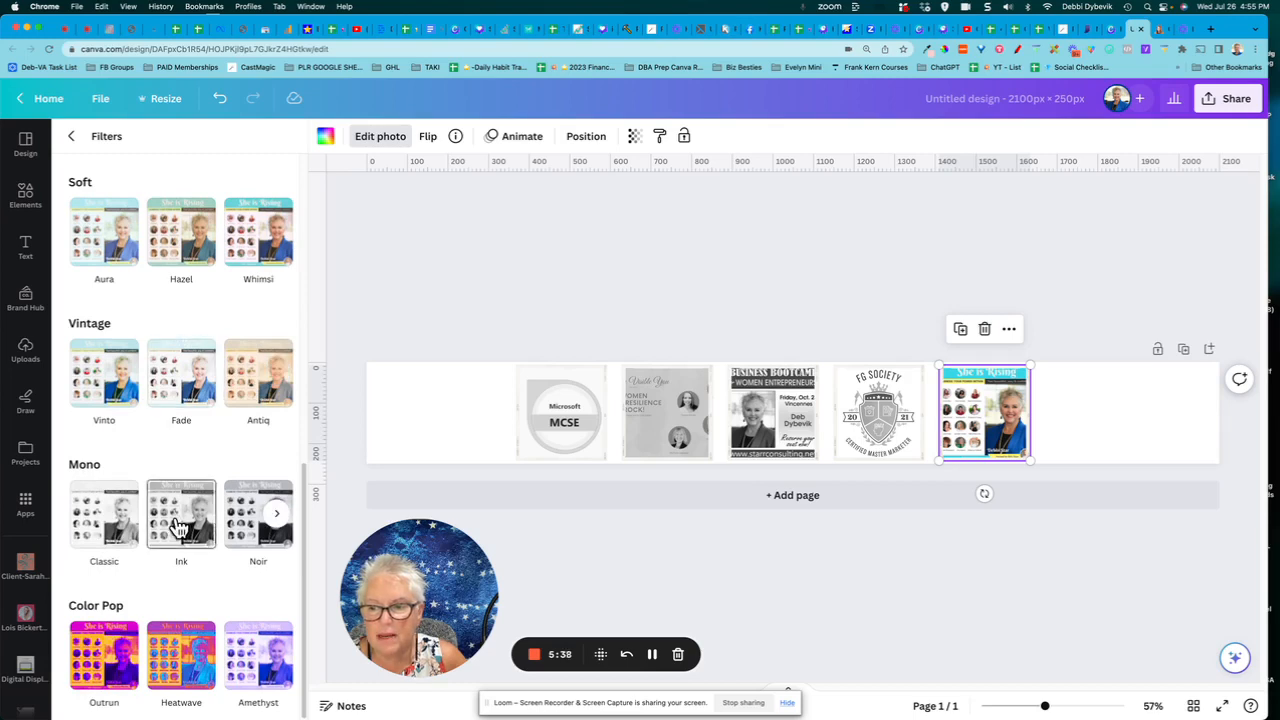
click(181, 527)
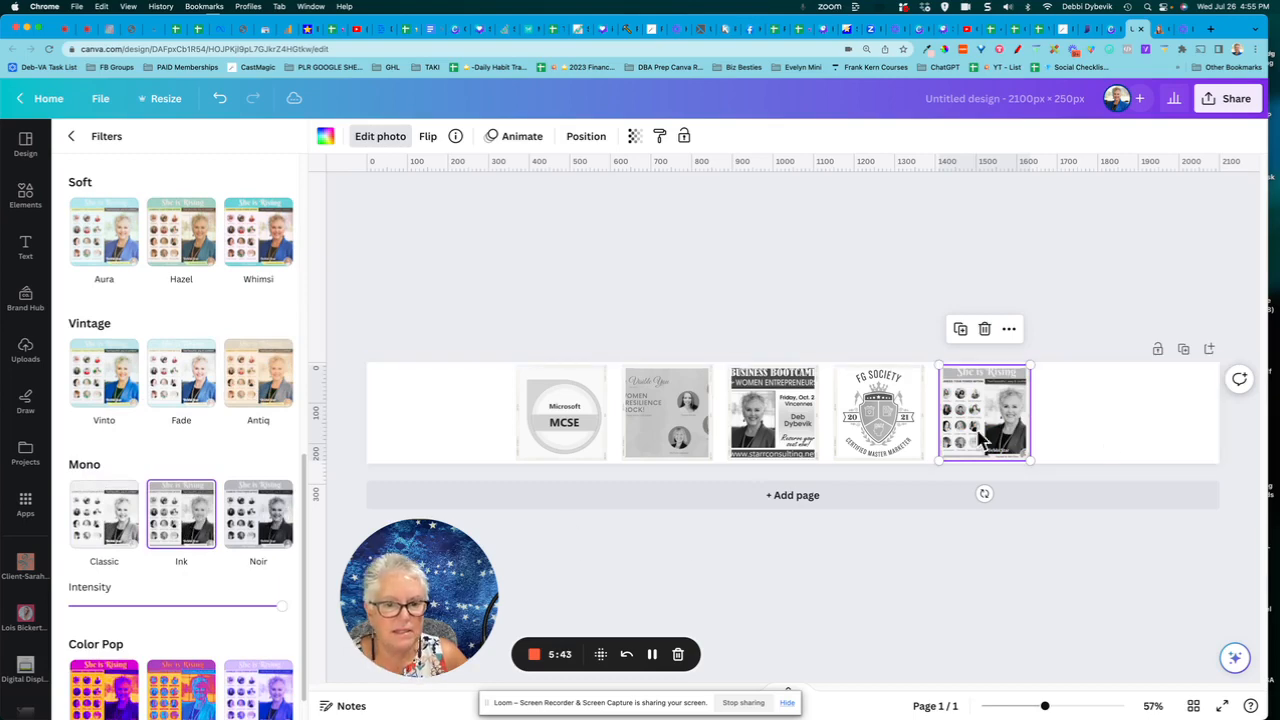
click(889, 553)
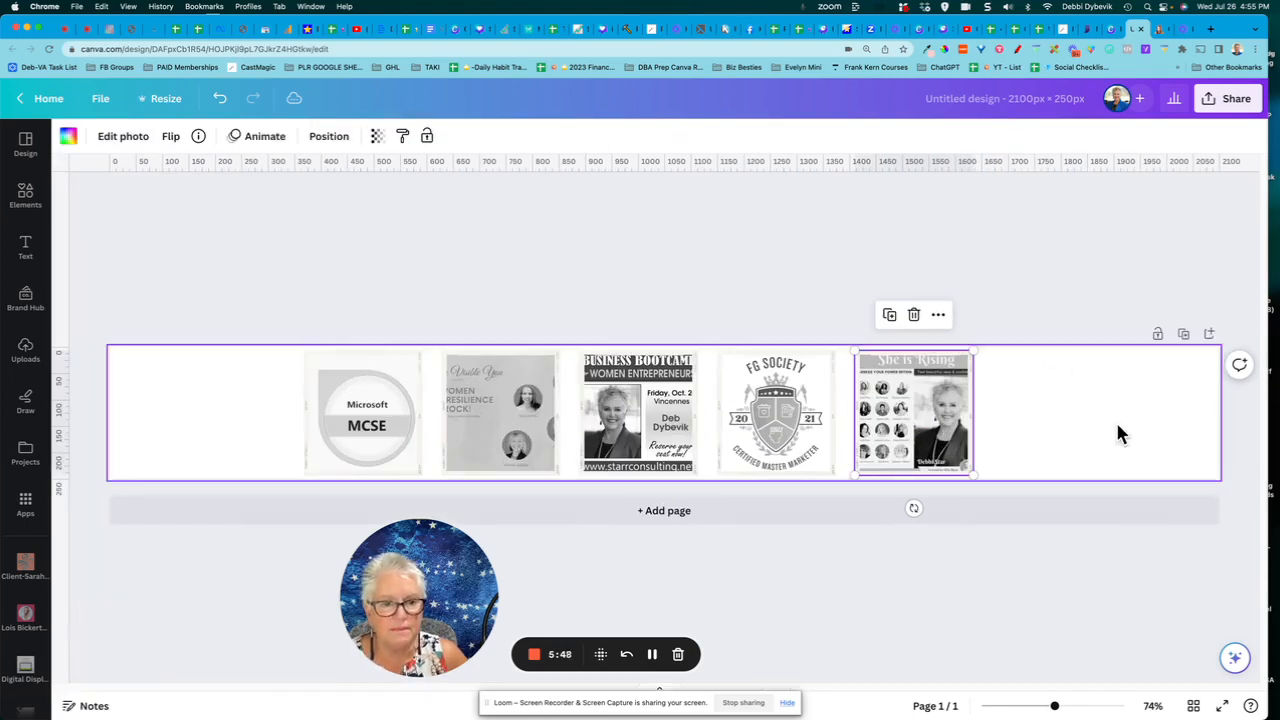
click(1006, 634)
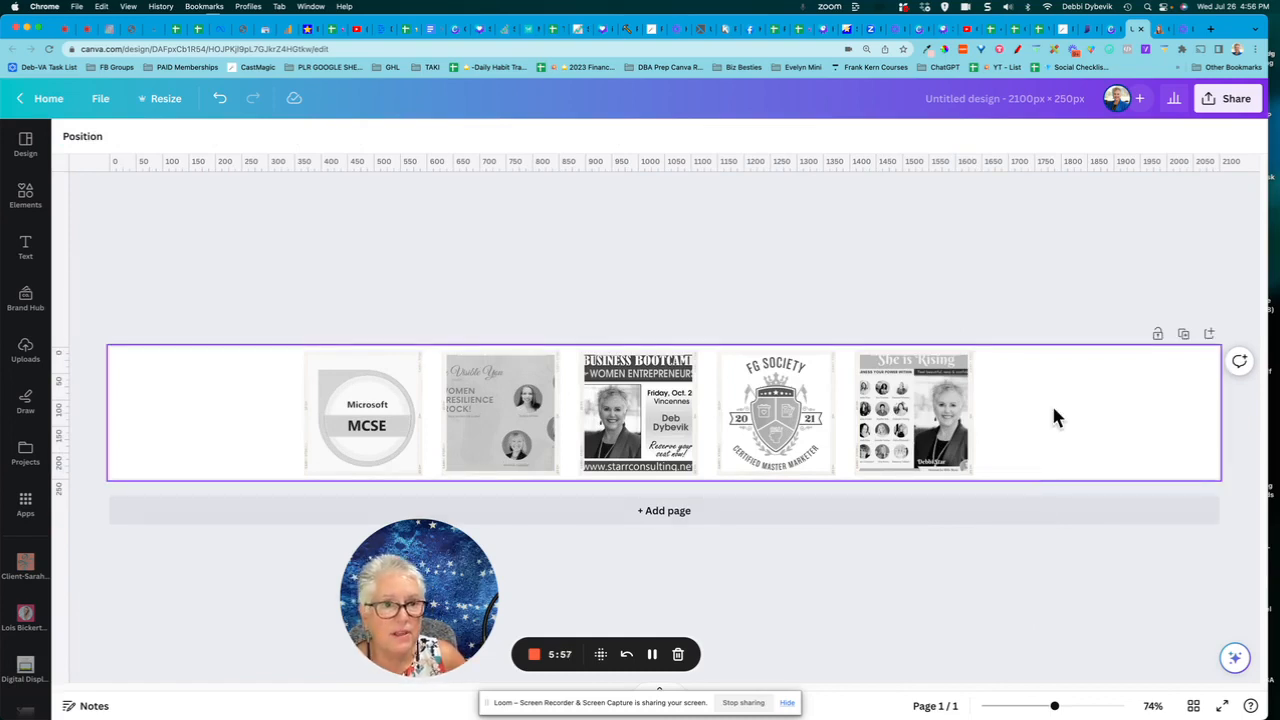
Name the design "2100 x 200 As seen on banner image".
click(1027, 99)
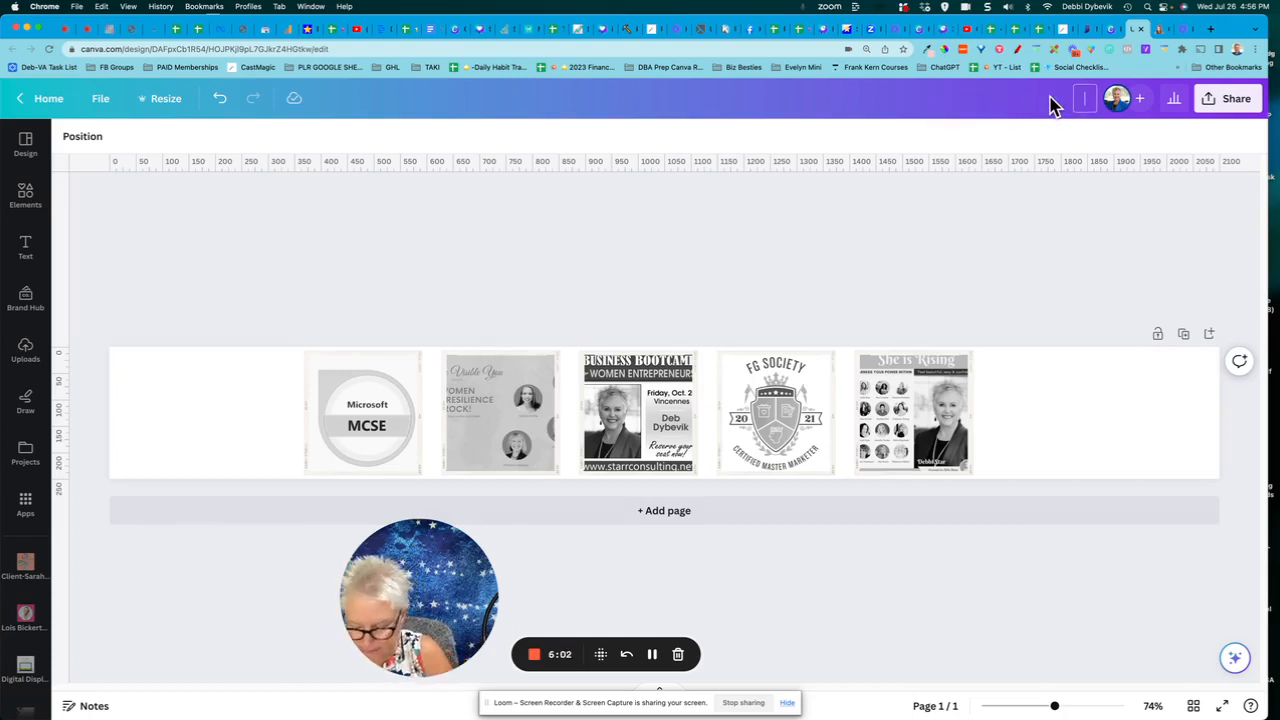
text(2100 x)
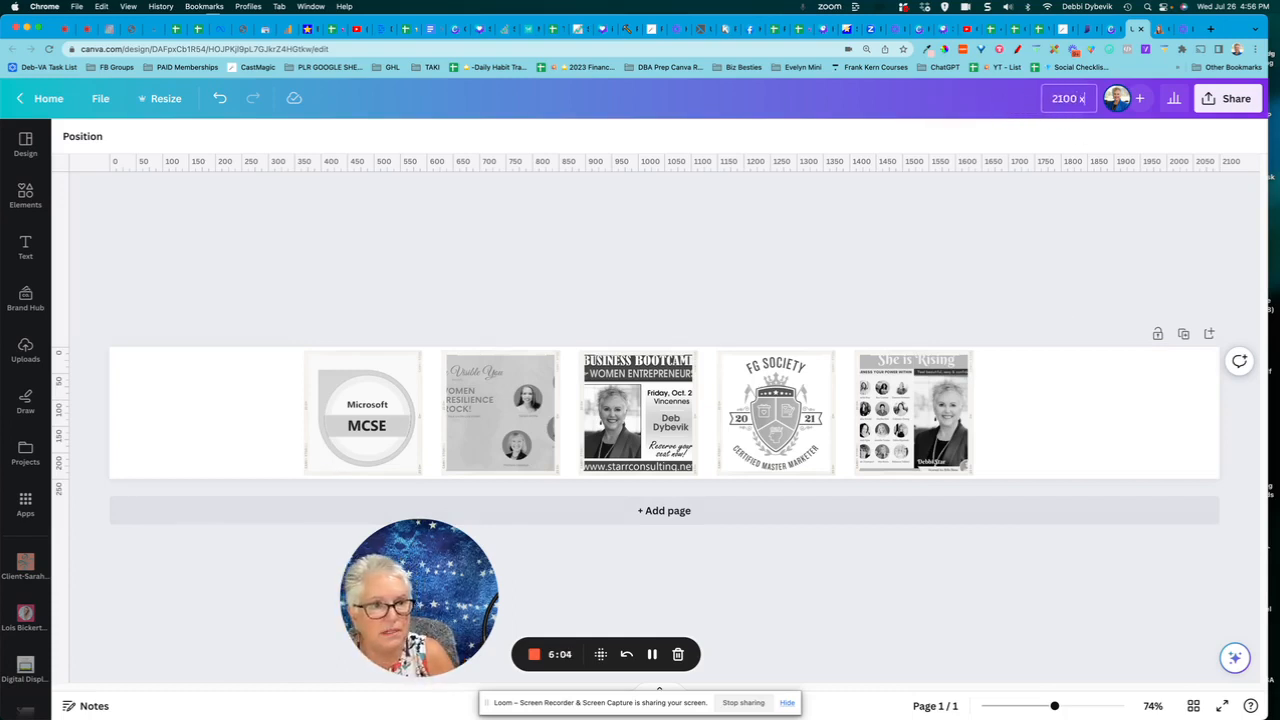
text( 200)
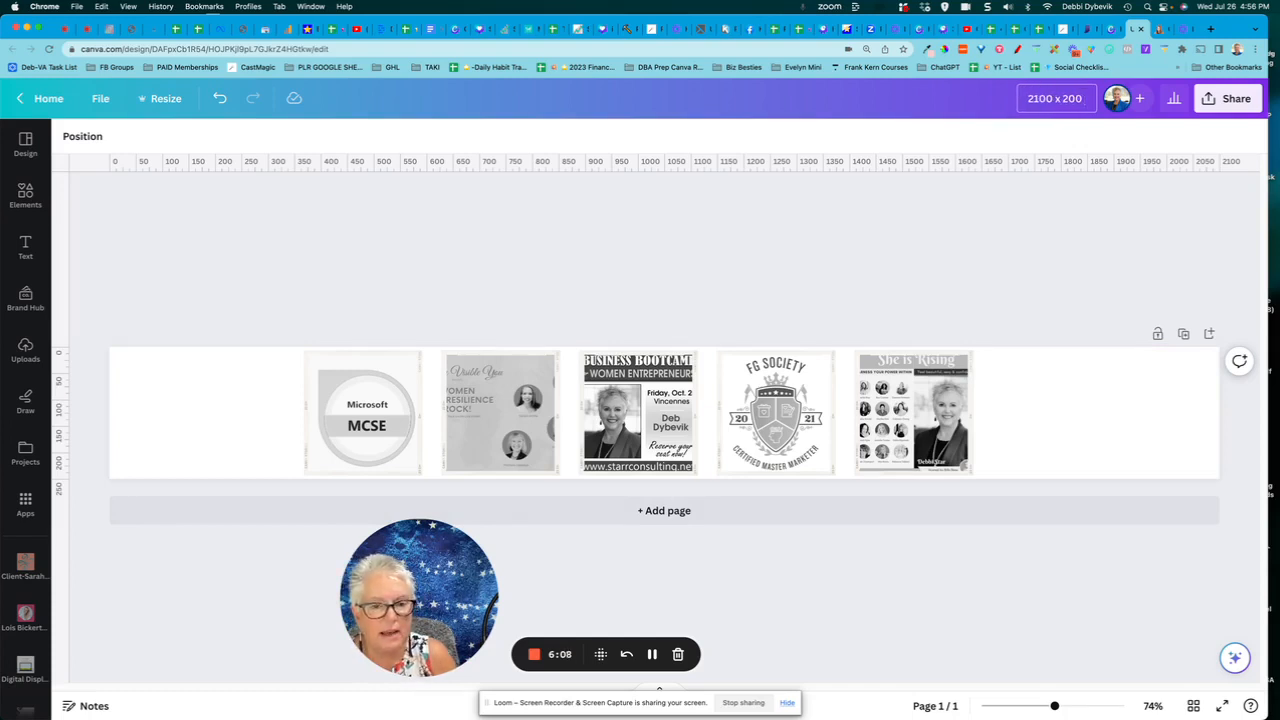
text( A)
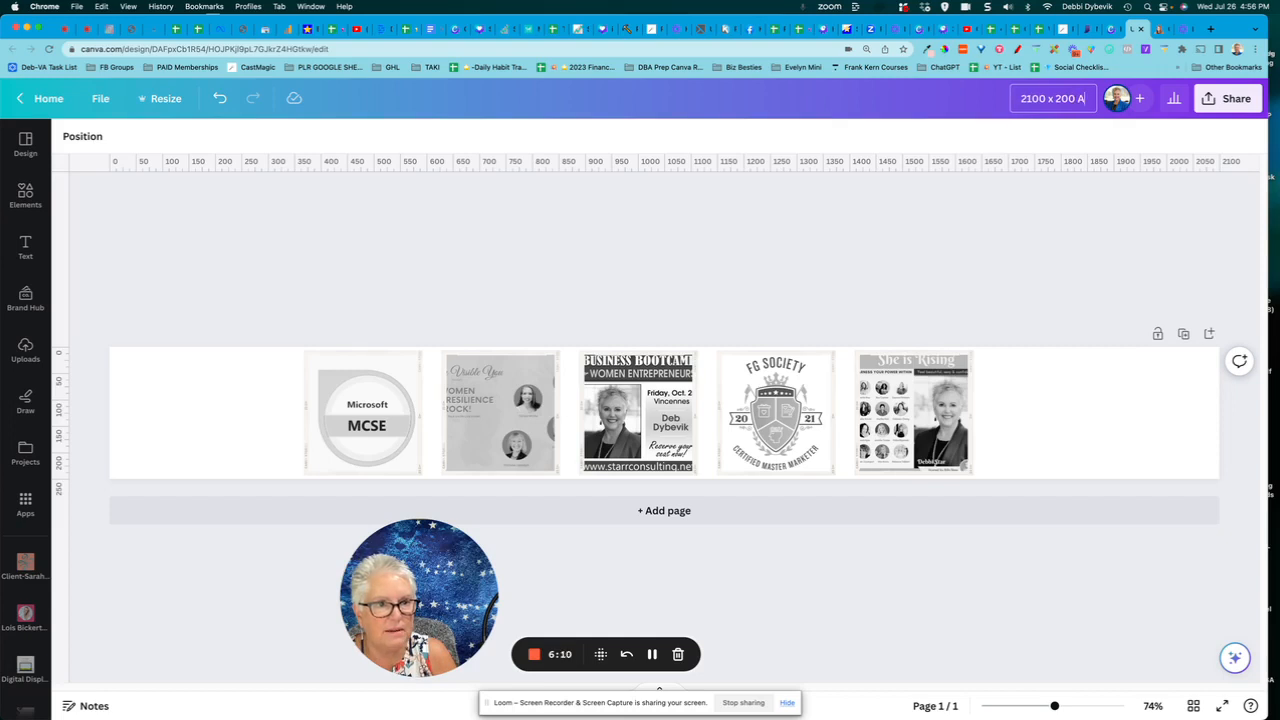
text(s seen)
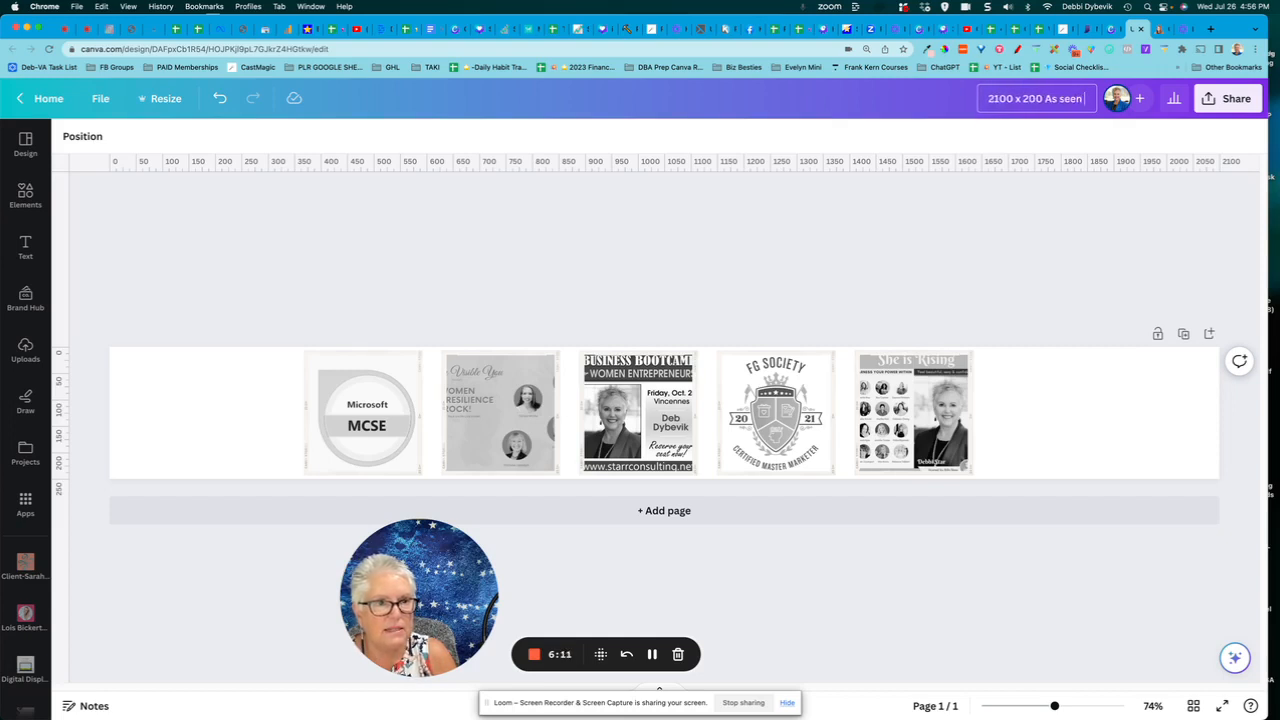
text( on banner image)
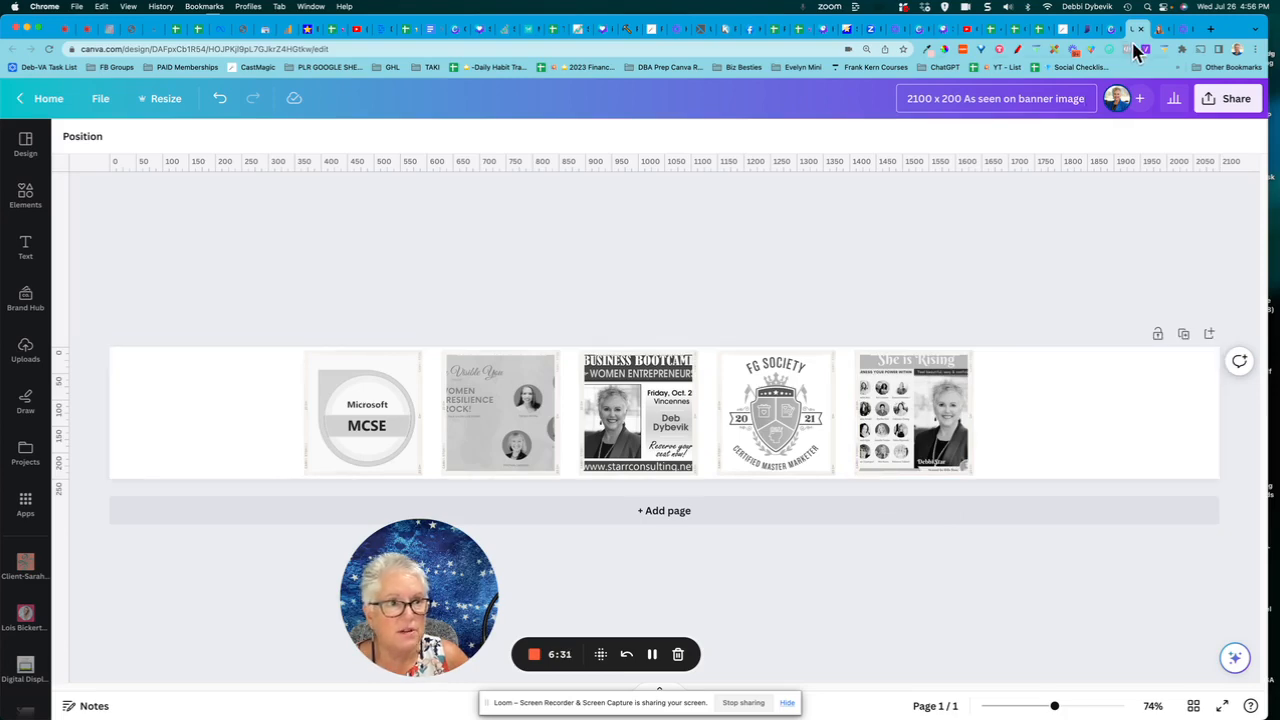
Check the sales page's logo strip and download the banner as a PNG with transparent background at size 1.5.
click(1161, 31)
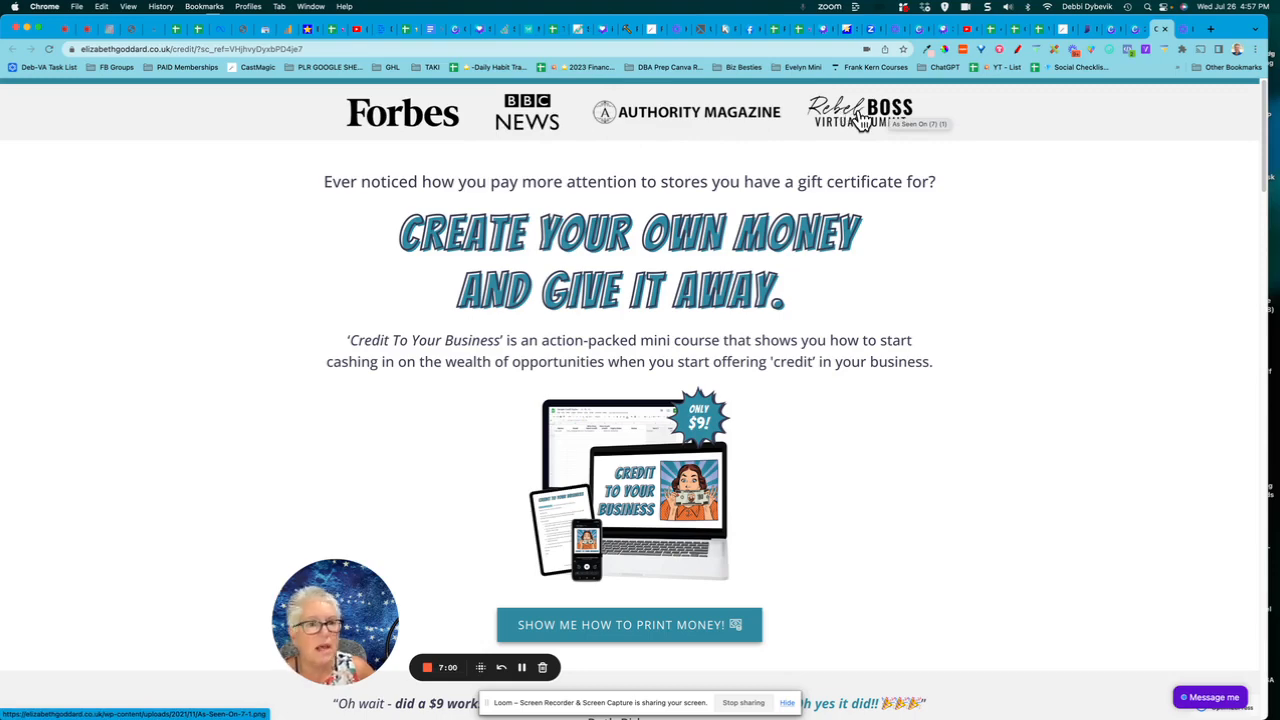
click(1139, 30)
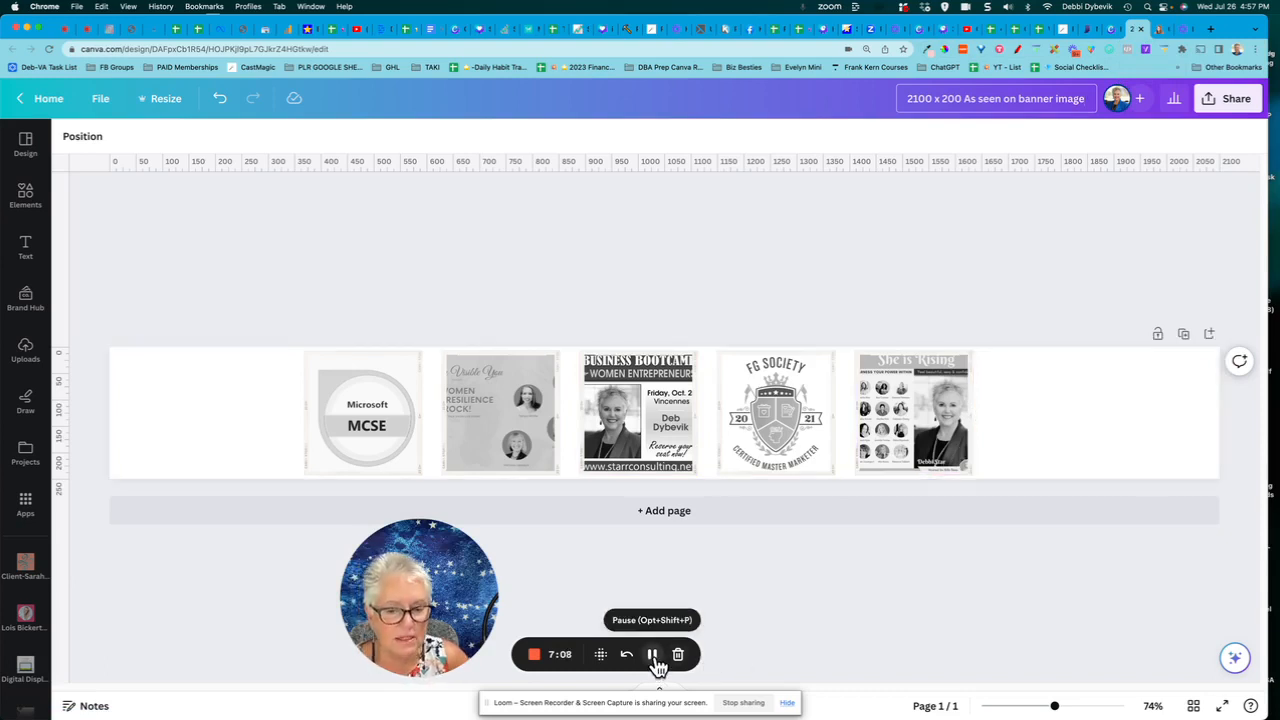
click(1230, 104)
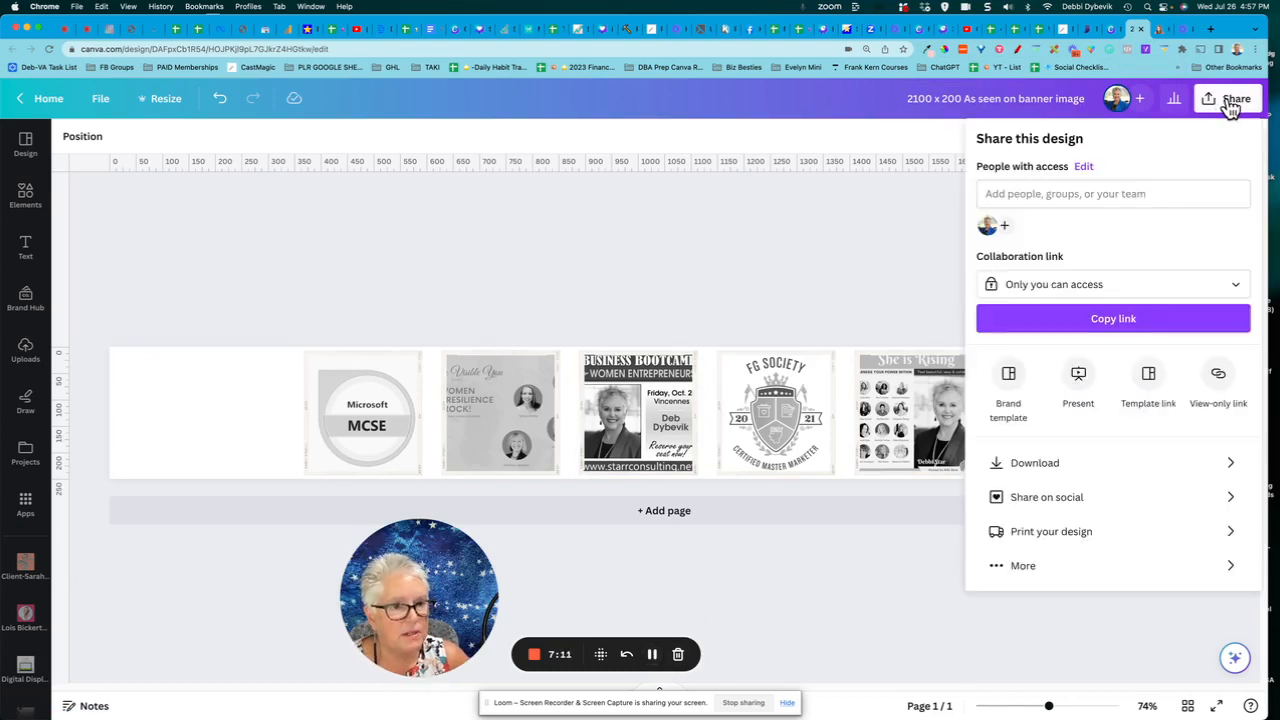
click(1035, 466)
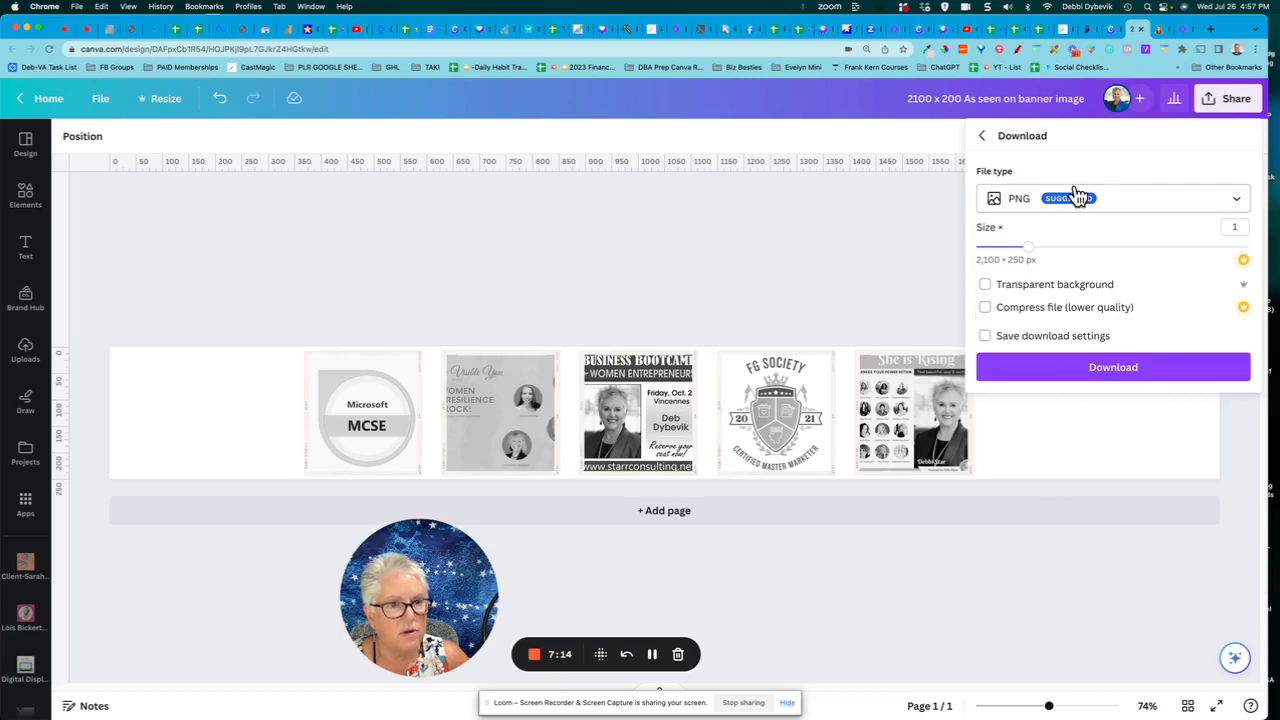
click(986, 286)
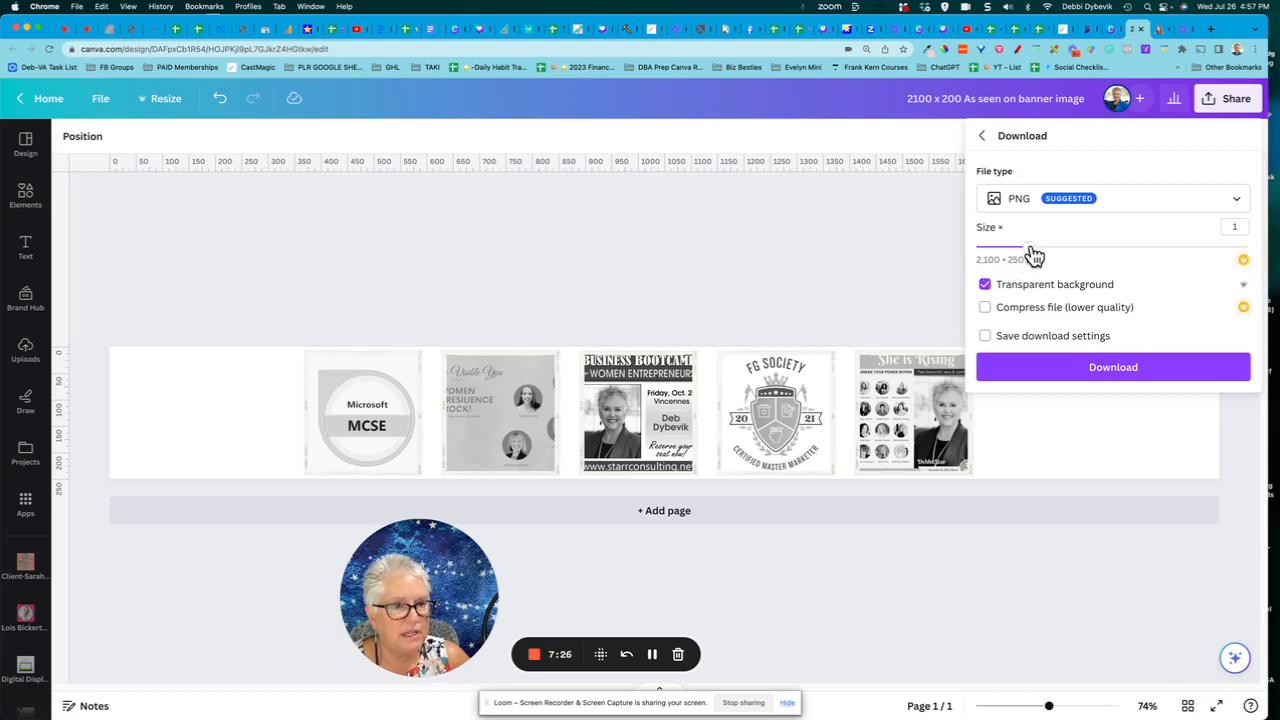
drag(1030, 247, 1085, 249)
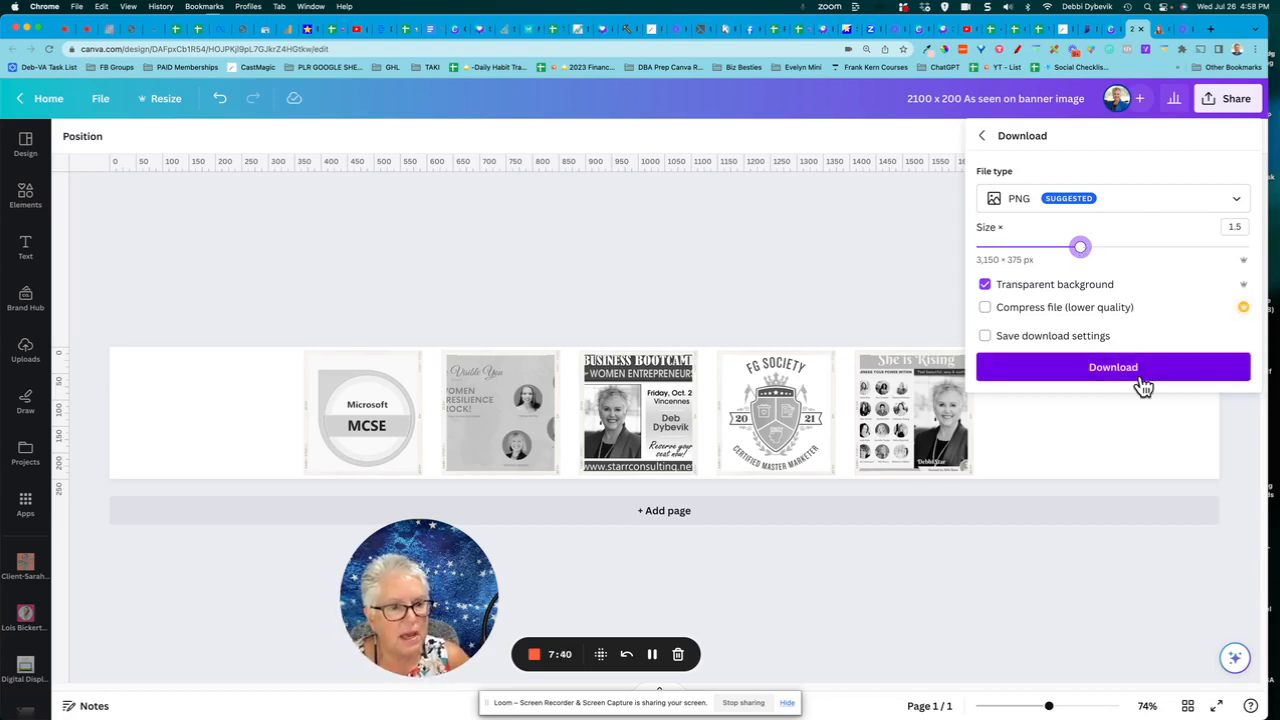
Open the downloaded banner PNG in Preview and place its window over the design to inspect the transparent background.
click(194, 378)
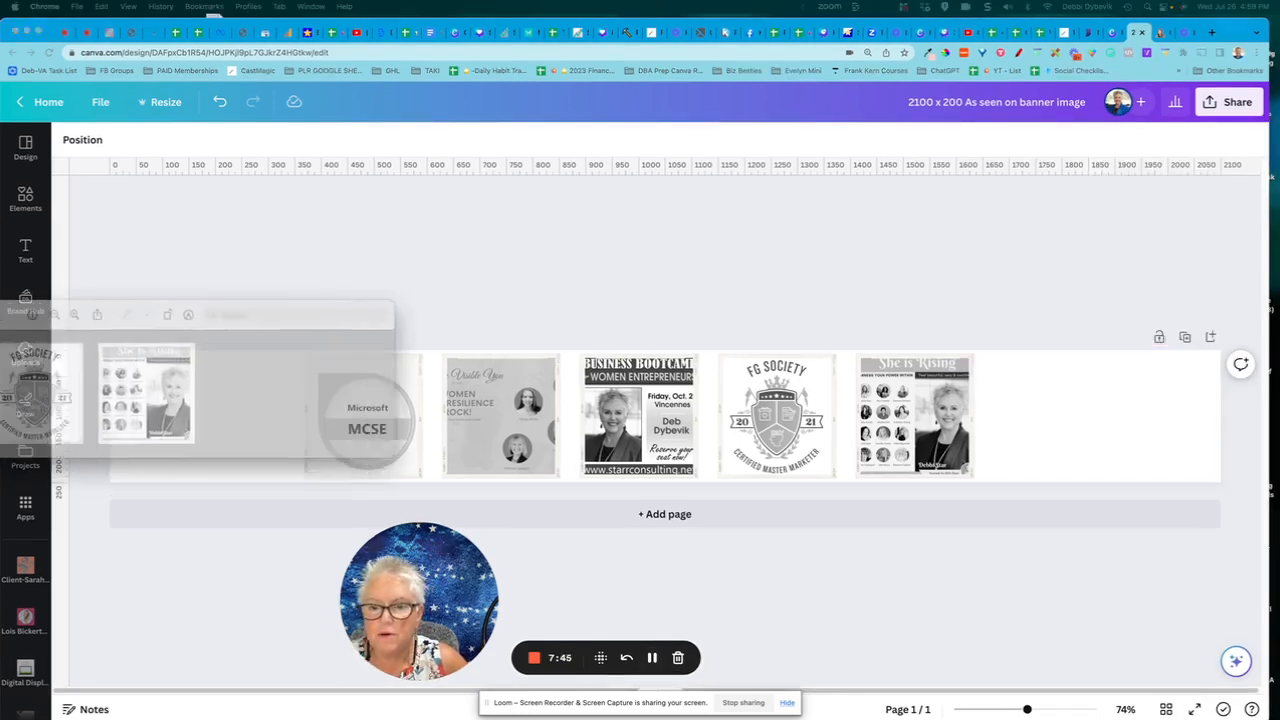
drag(543, 214, 613, 373)
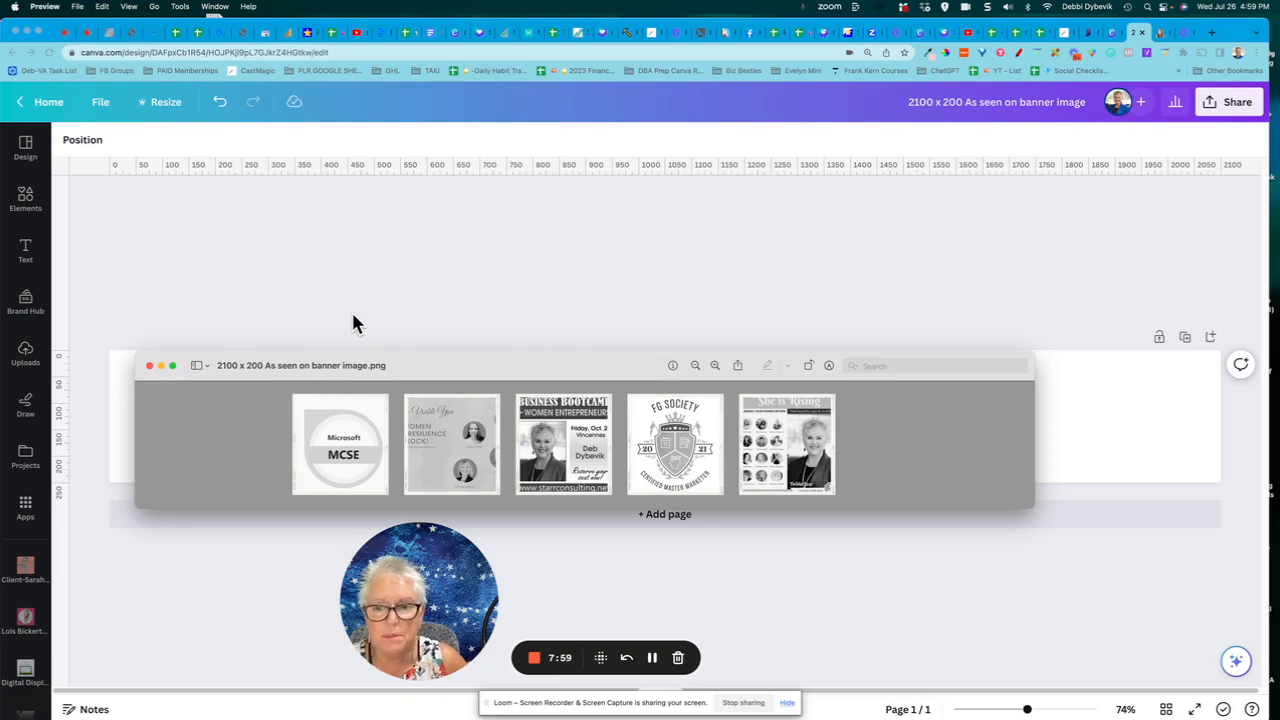
click(654, 665)
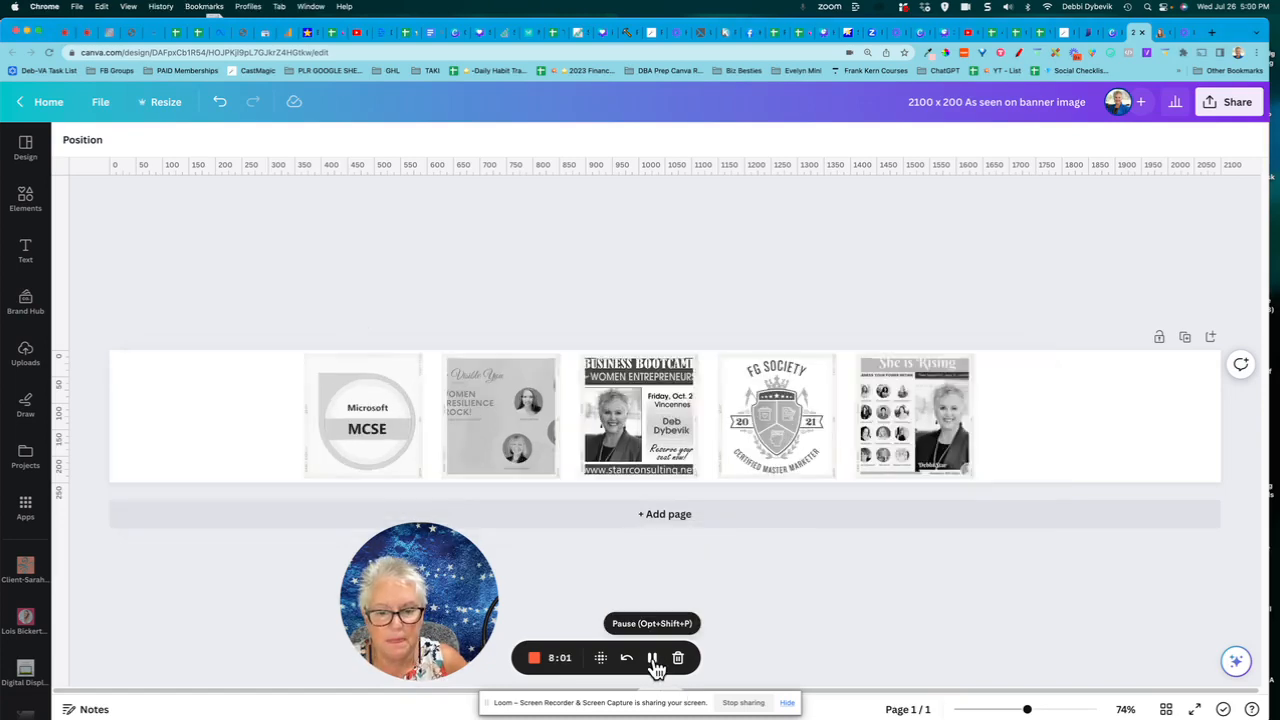
click(654, 658)
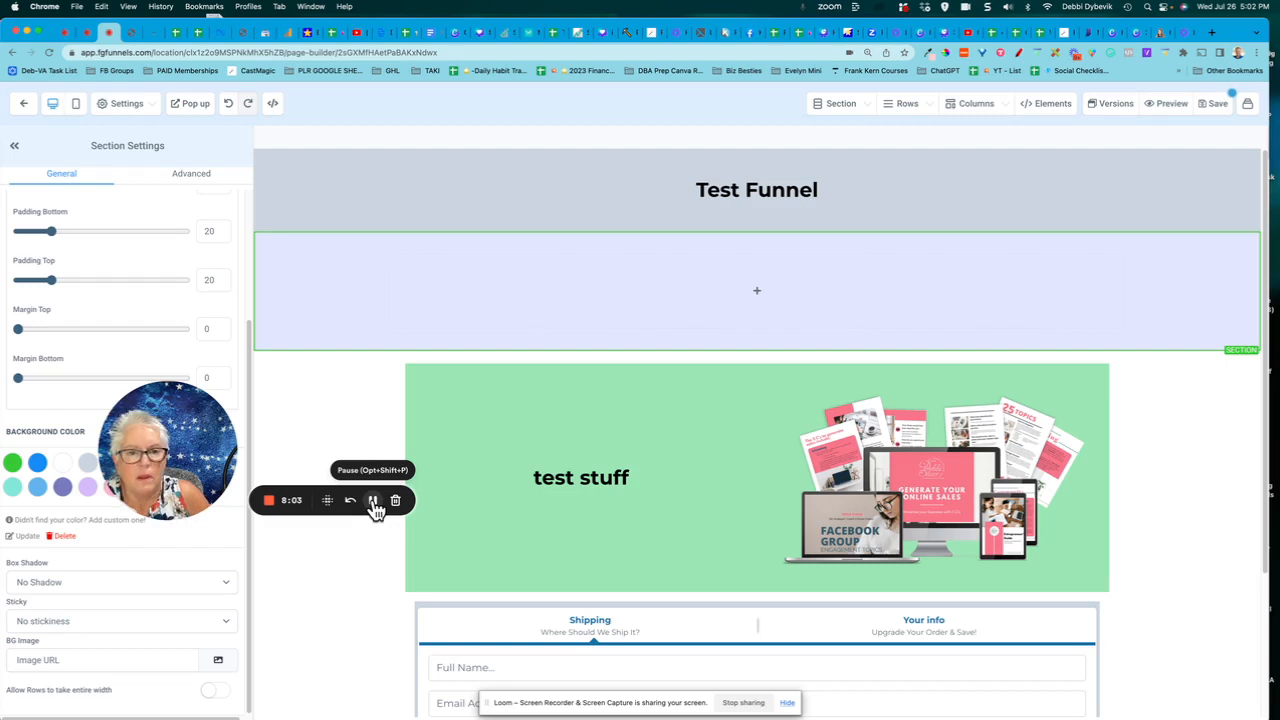
click(372, 502)
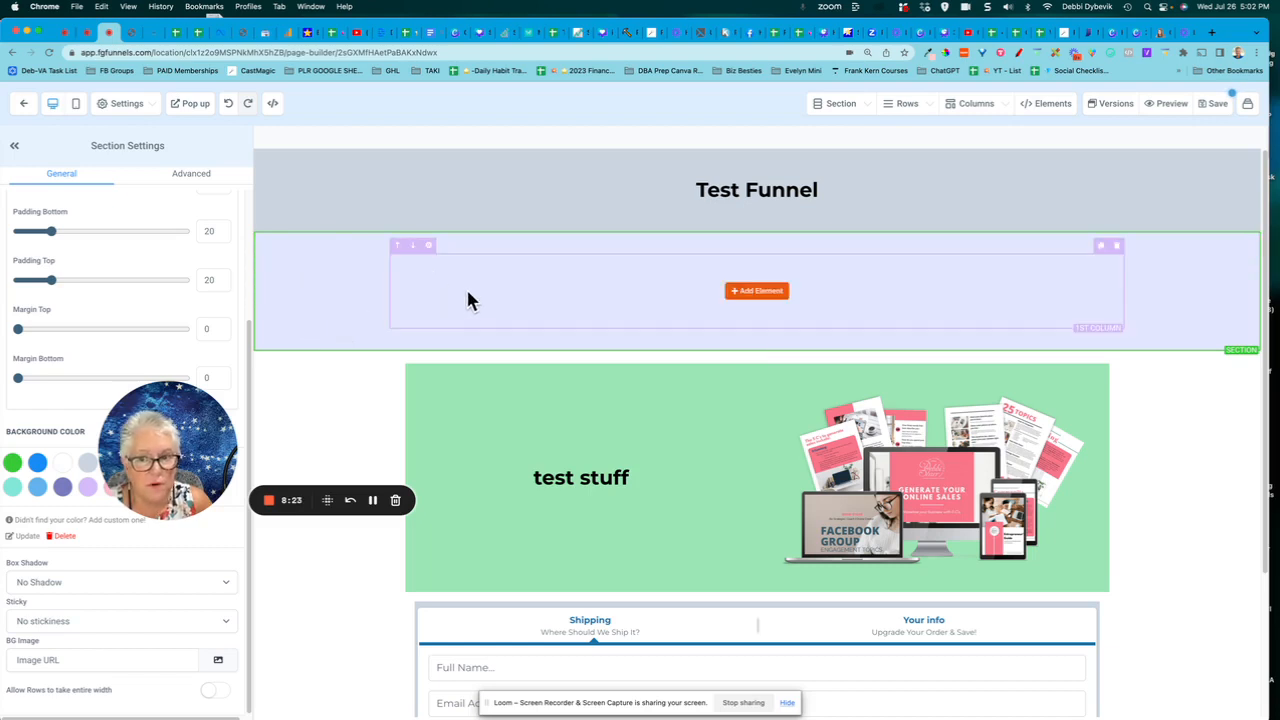
In the FG Funnels page builder, add an image element to the empty section below Test Funnel and load the banner image into it.
click(760, 295)
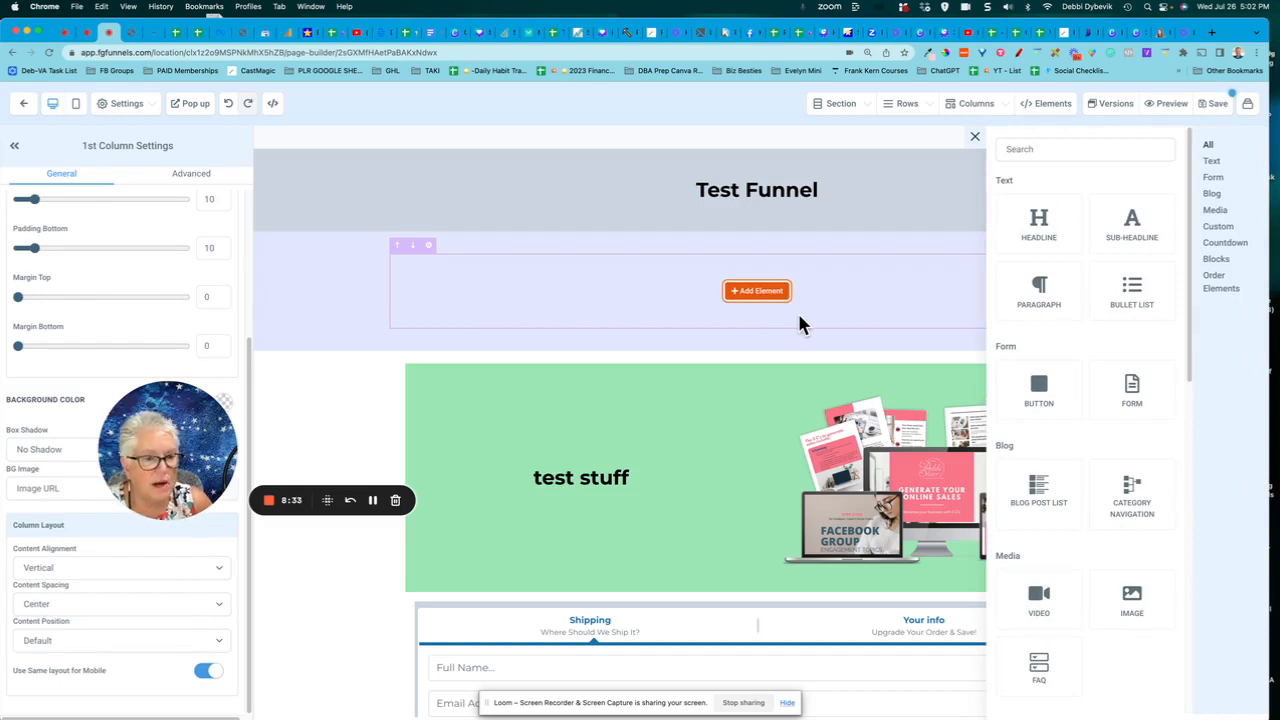
click(1132, 600)
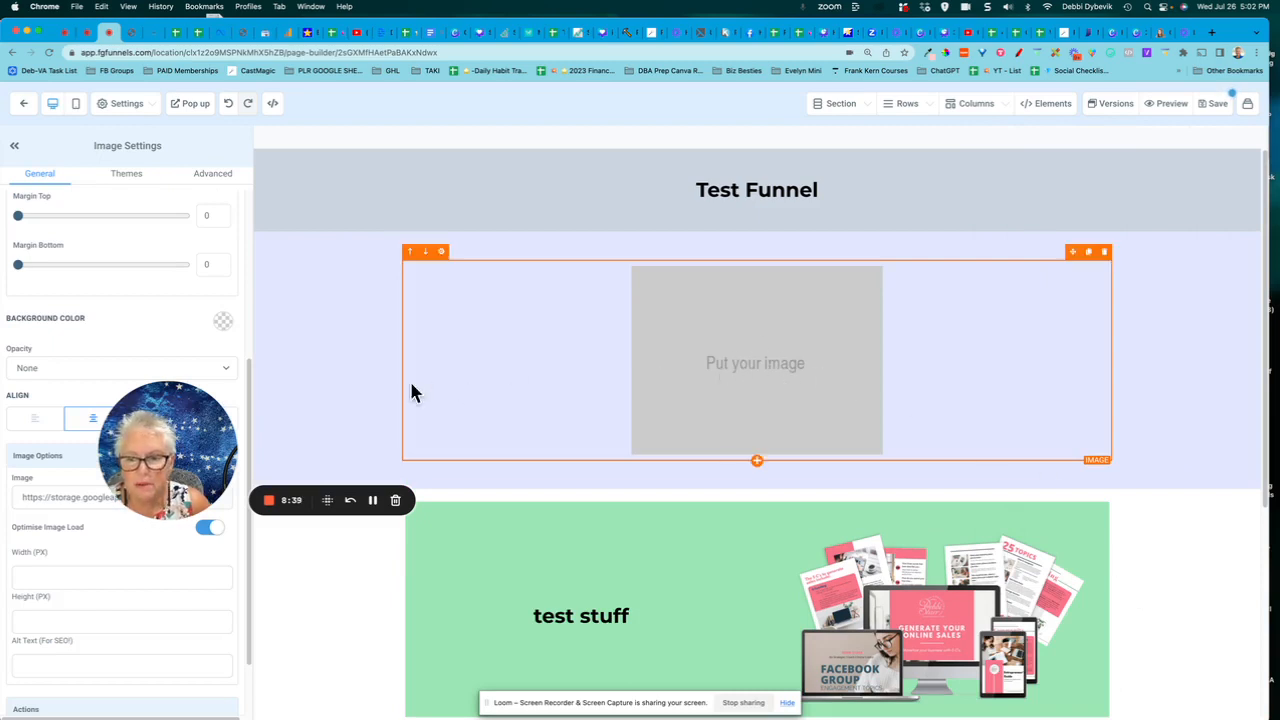
drag(208, 443, 354, 317)
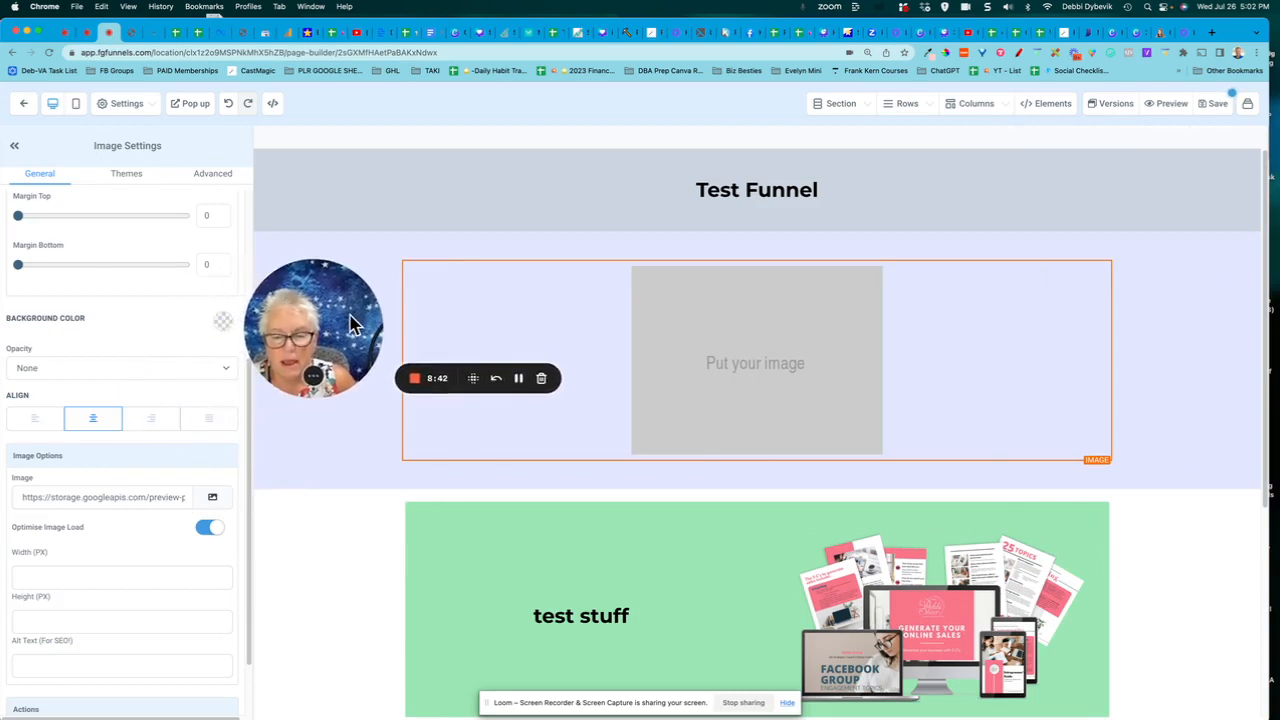
click(518, 385)
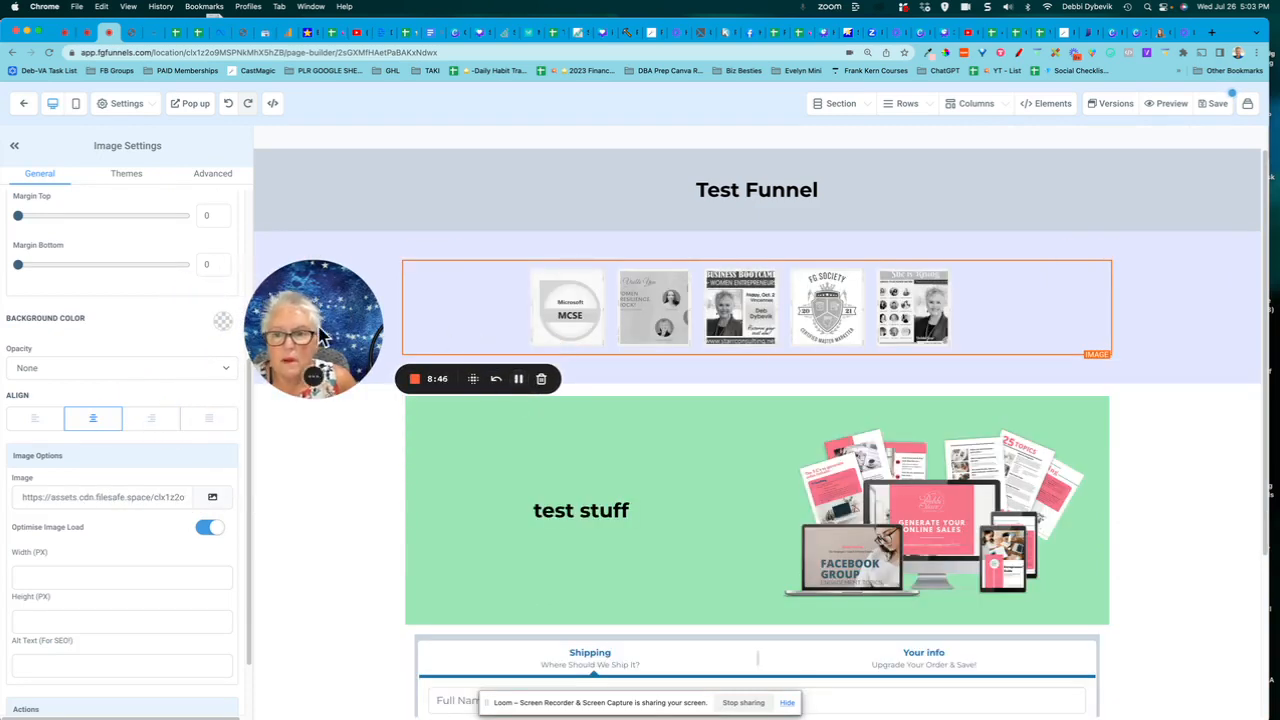
drag(358, 335, 180, 327)
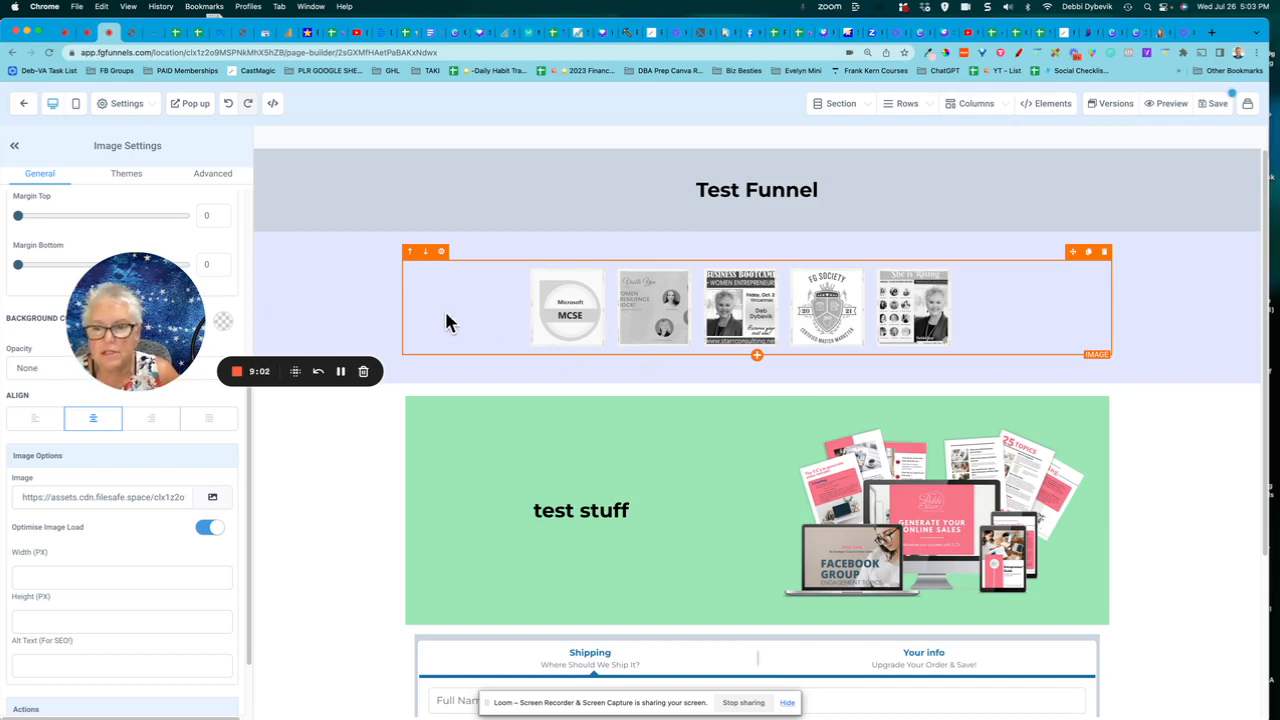
Set the banner image's height to 100 px.
scroll(93, 567, down, 2)
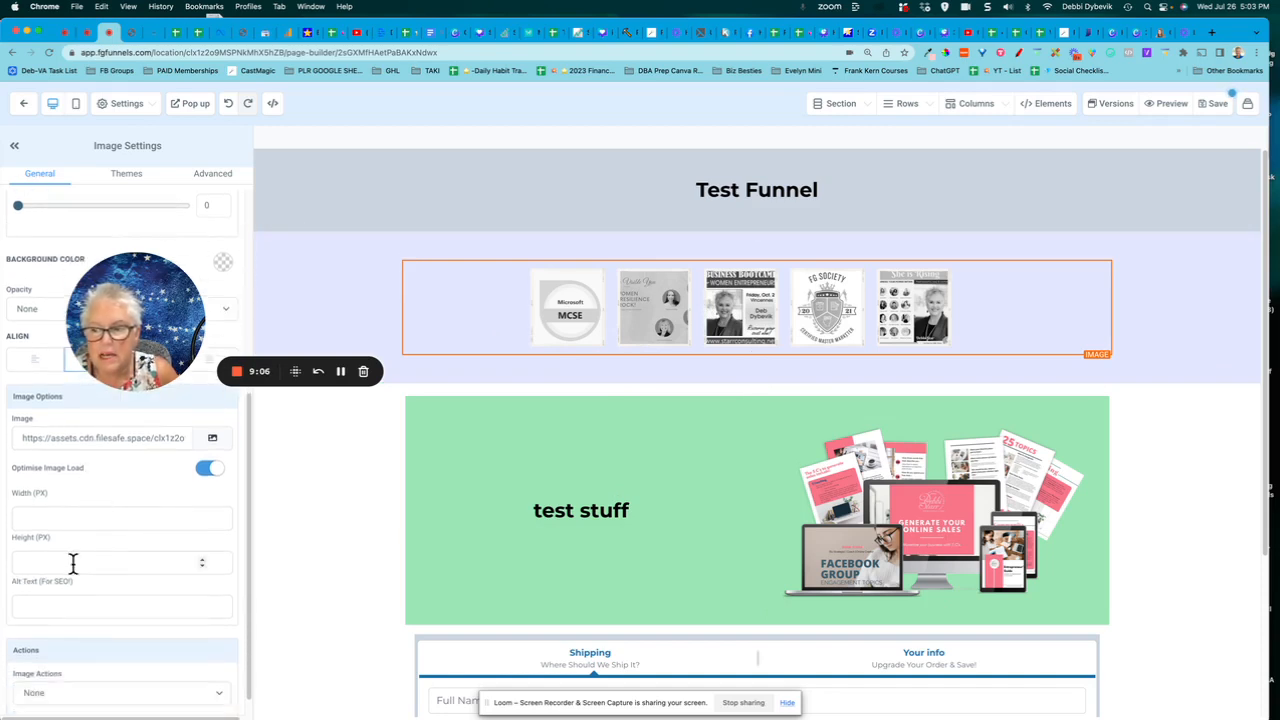
click(147, 563)
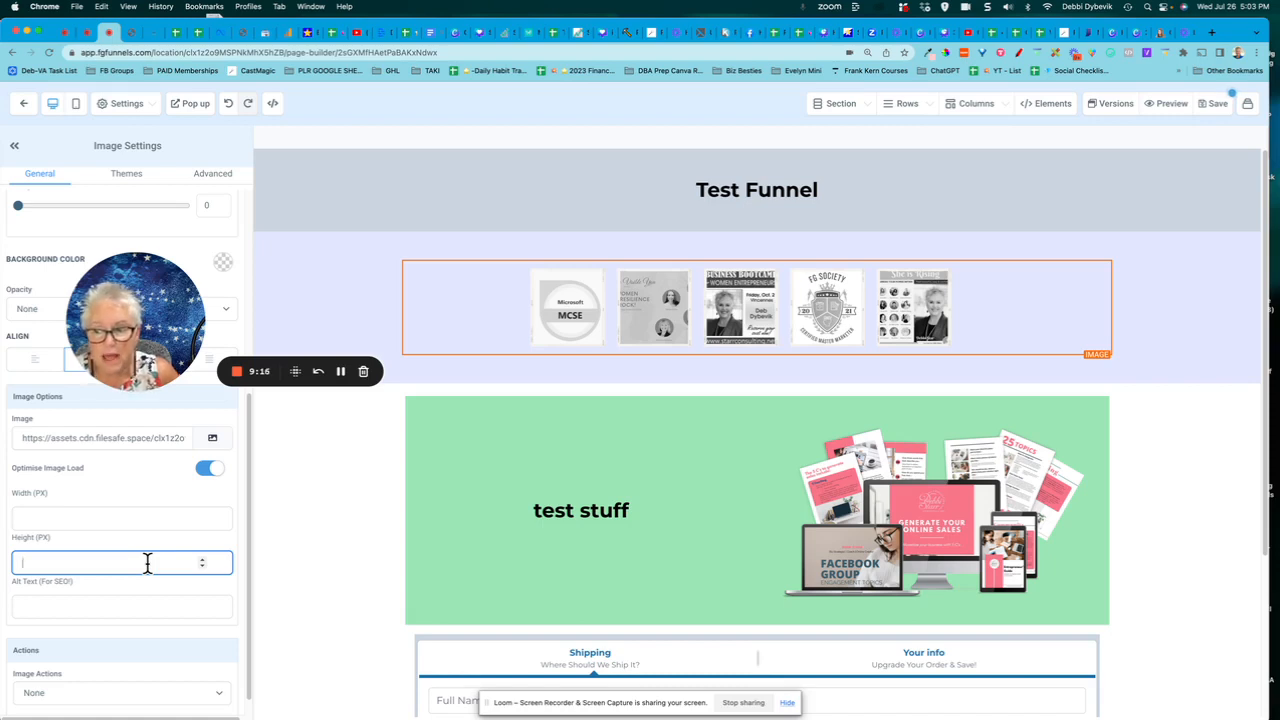
text(100)
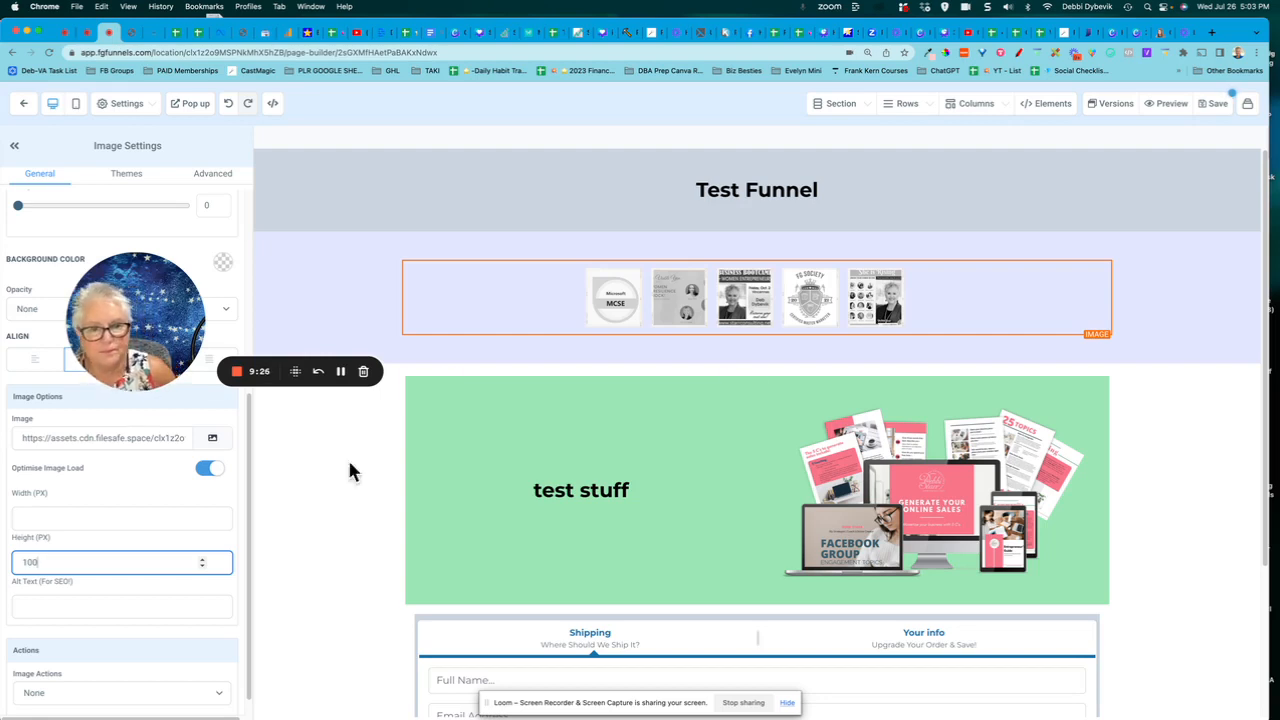
click(1171, 584)
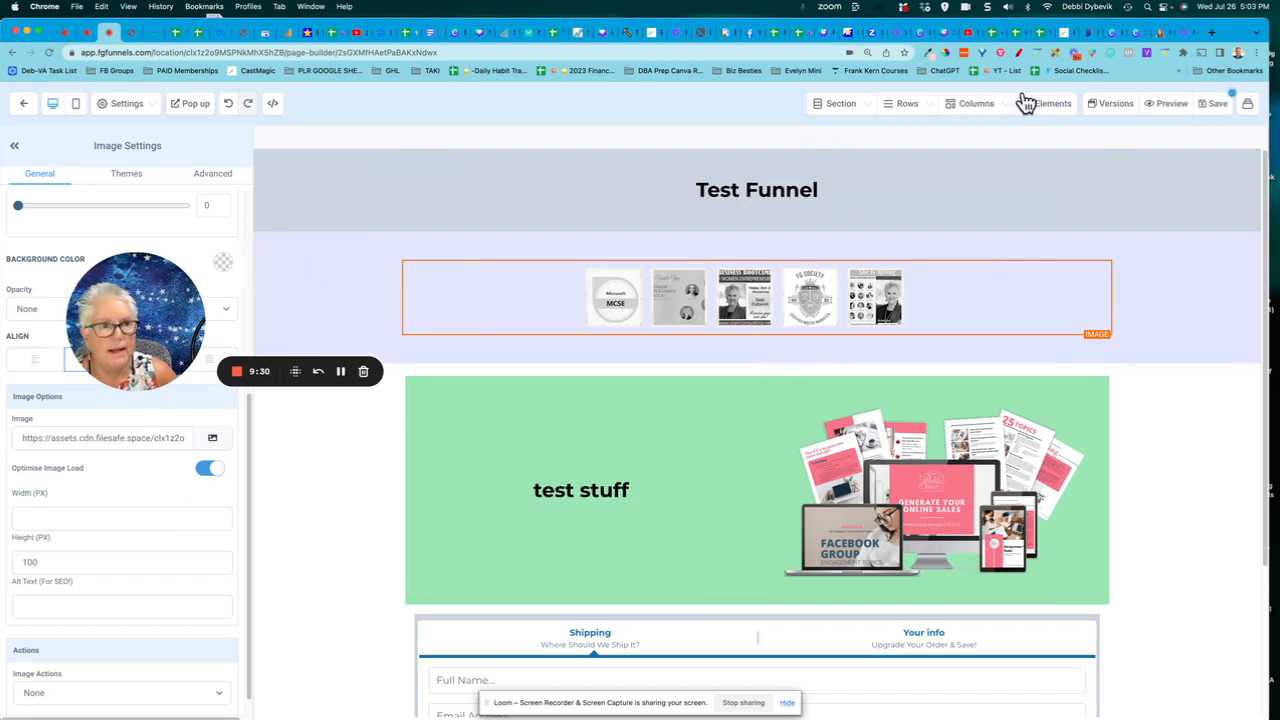
Add a sub-headline above the banner image and change its text to "As Seen On . . .".
click(1037, 110)
click(985, 136)
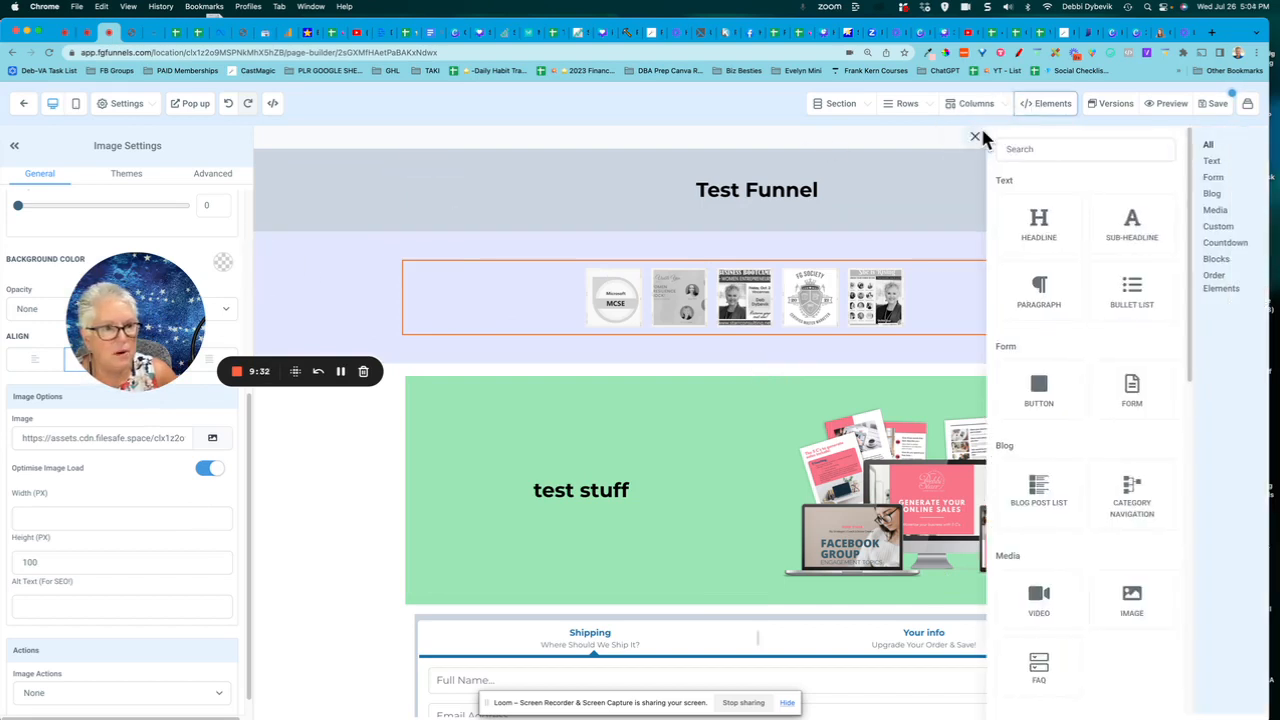
drag(1140, 230, 873, 262)
triple_click(807, 266)
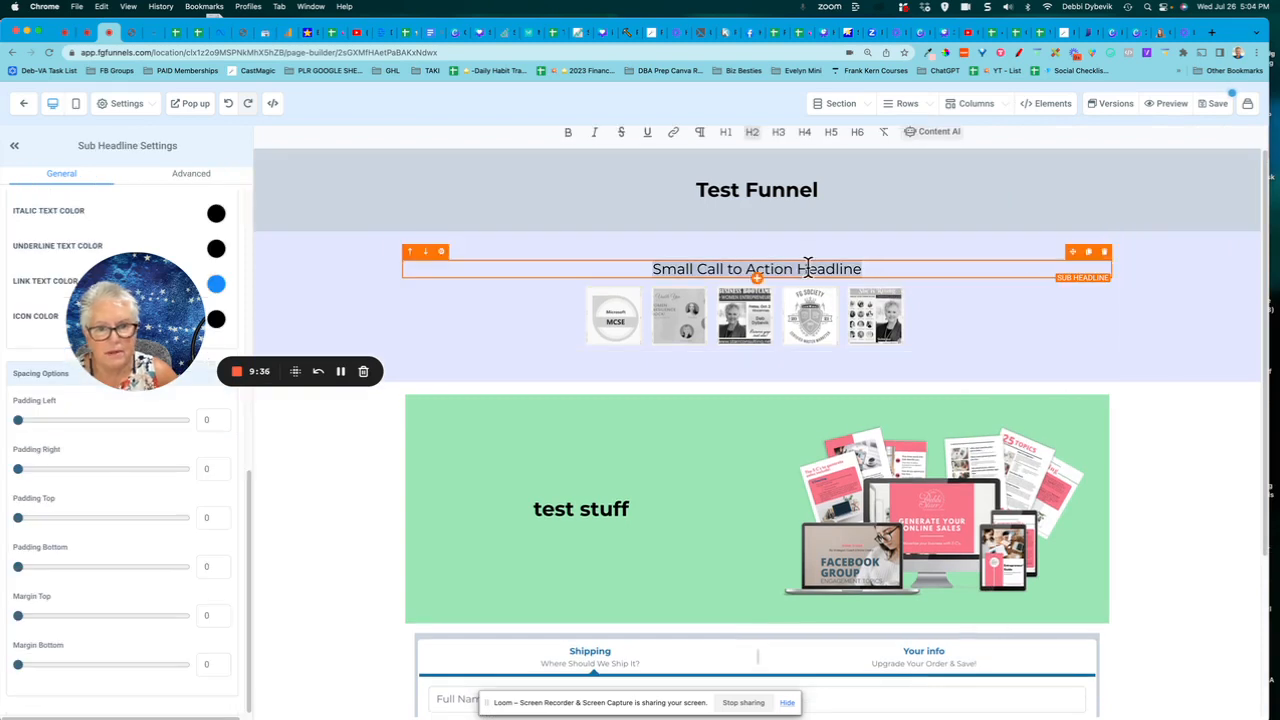
text(As Seem)
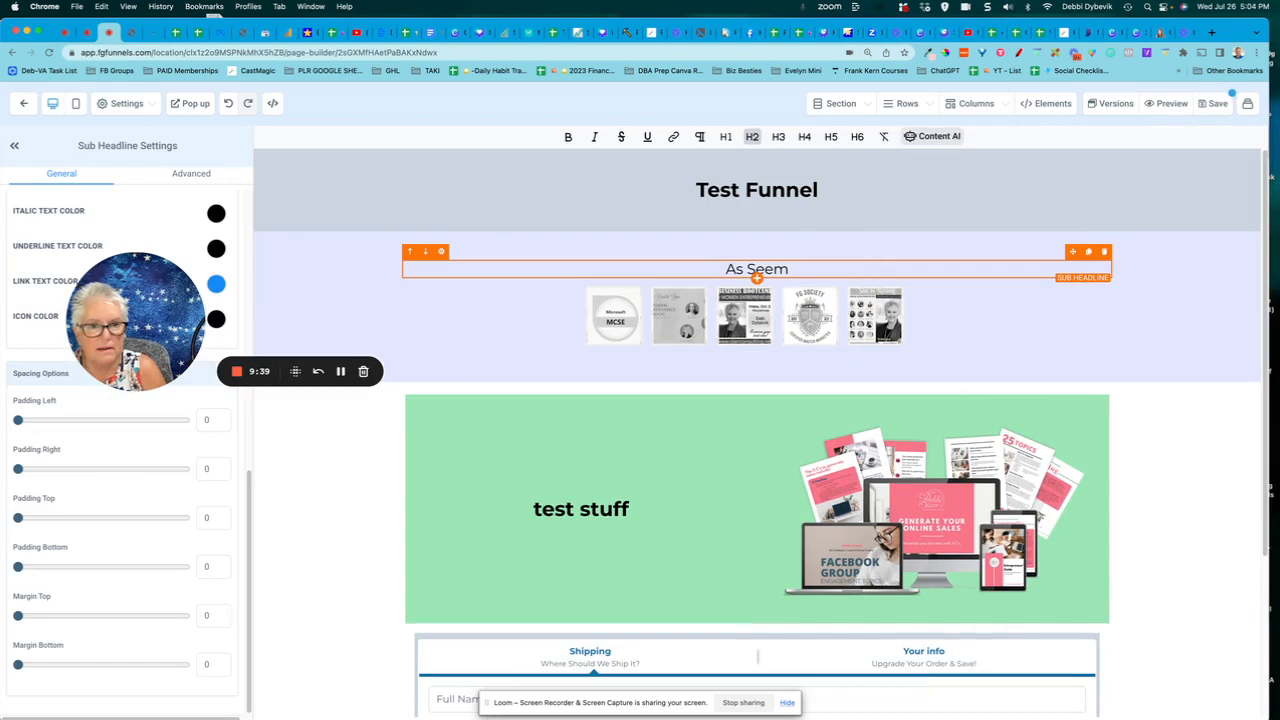
key(BackSpace)
text(n)
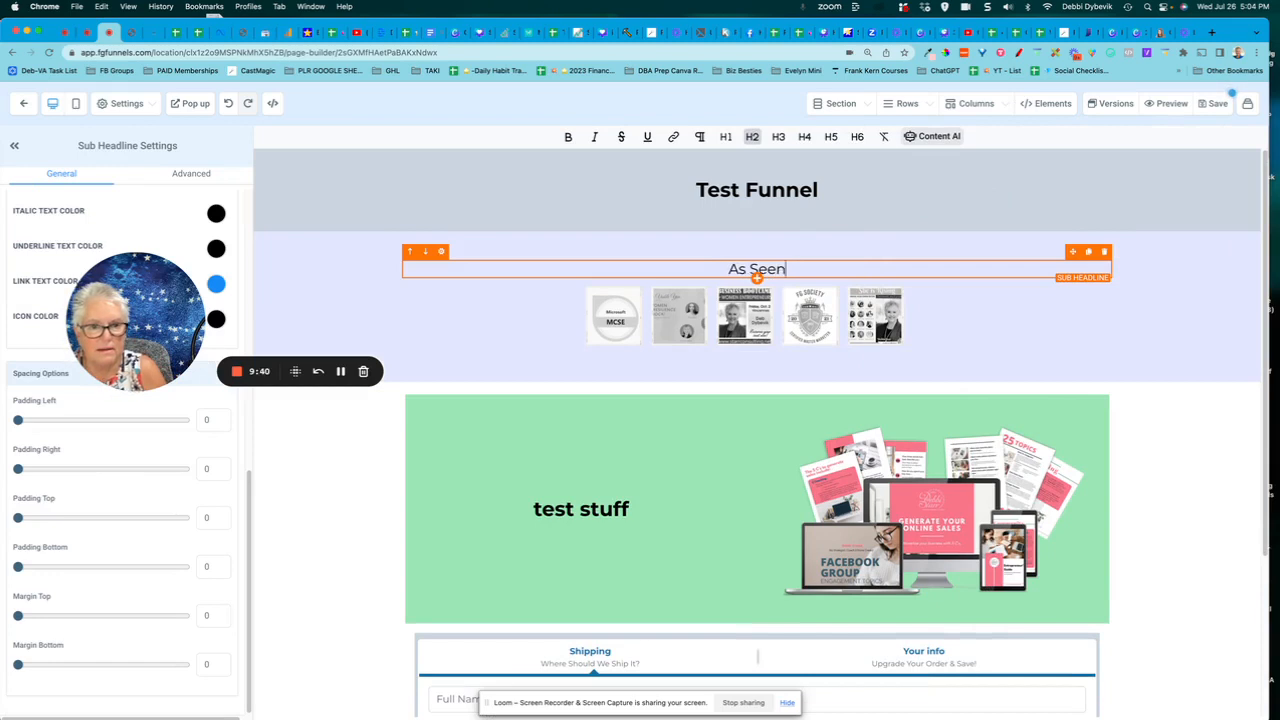
text( On . . .)
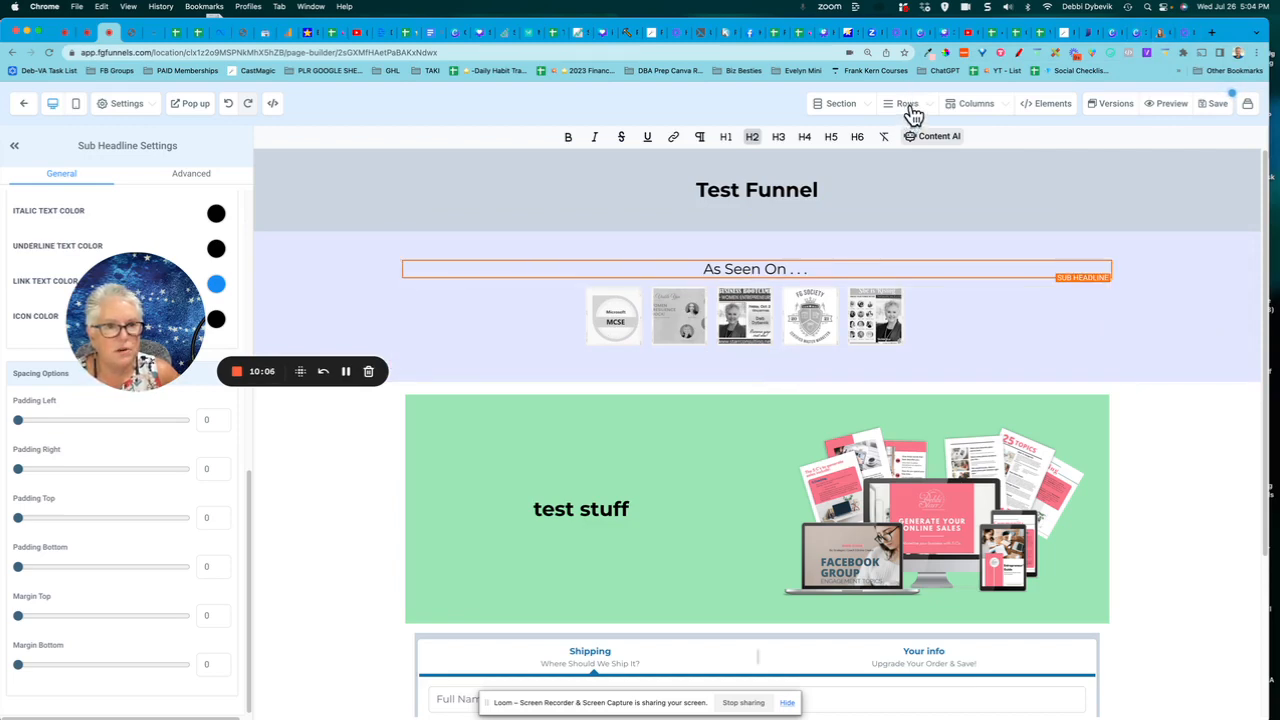
Add a 5 column row beneath the banner image in the same section.
click(910, 112)
click(871, 135)
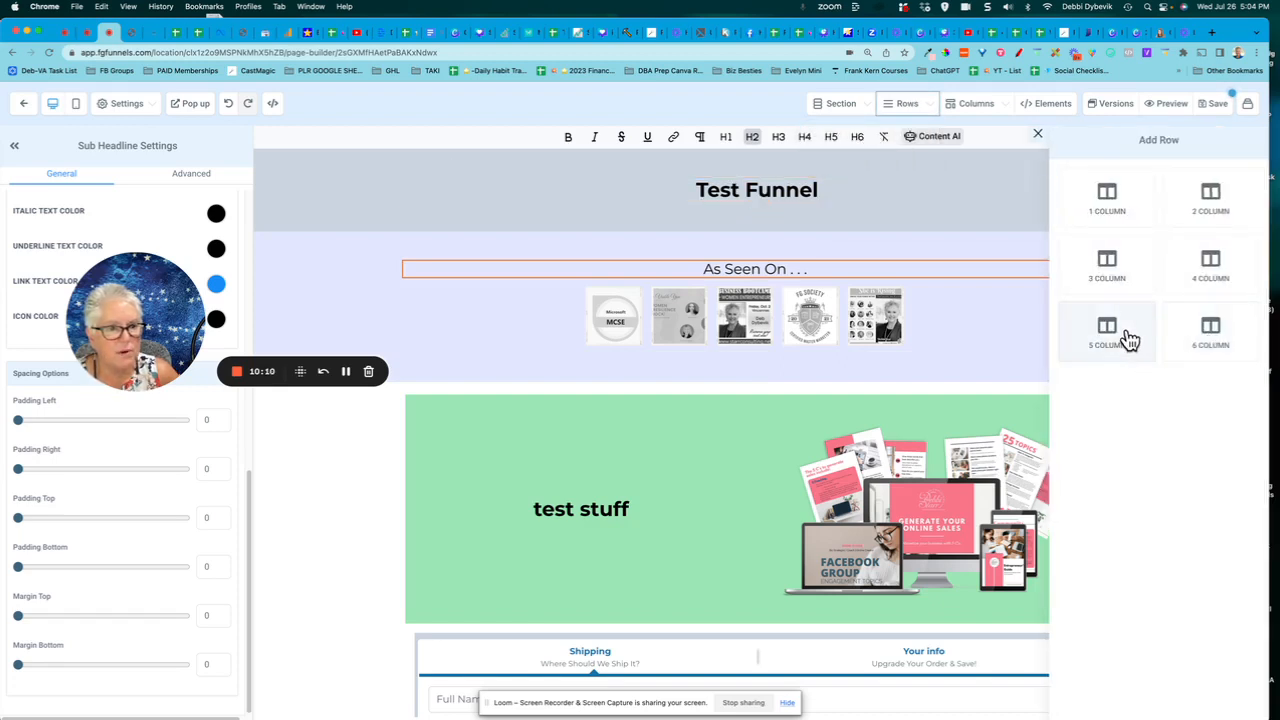
drag(1117, 338, 853, 378)
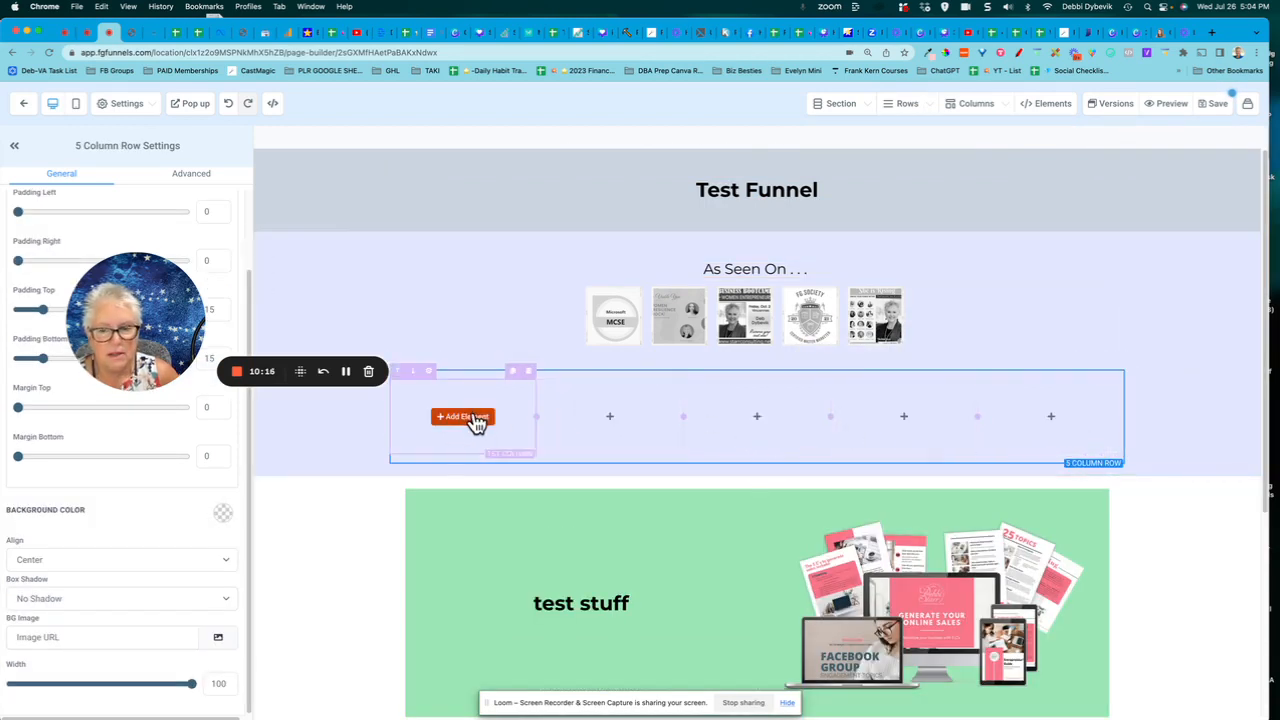
Add an image element to each of the five columns in the new row.
click(474, 424)
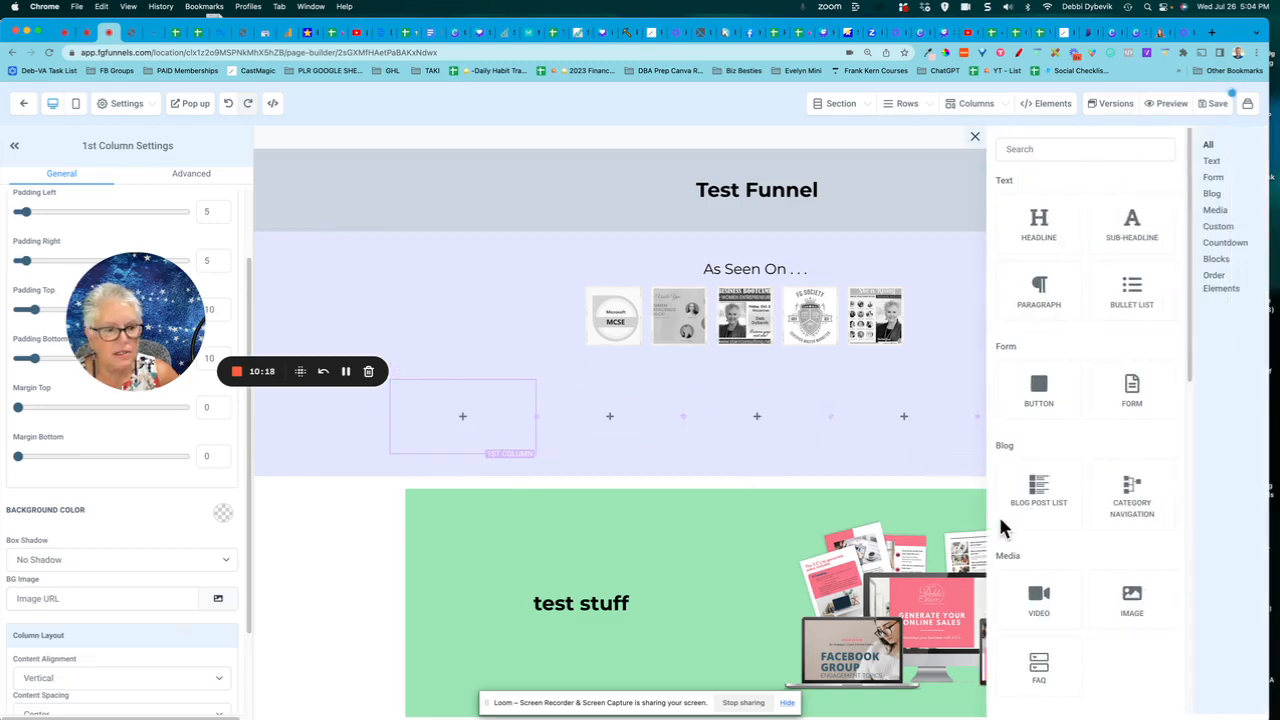
click(1132, 598)
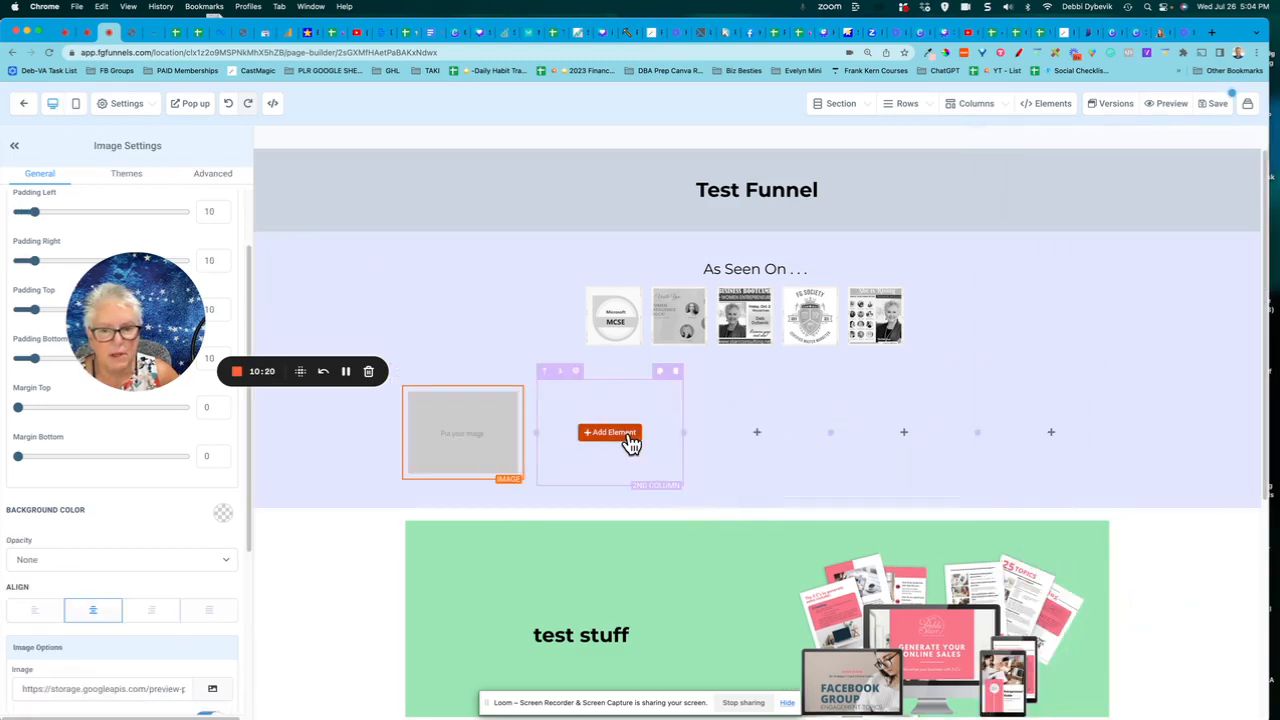
click(611, 437)
click(1133, 598)
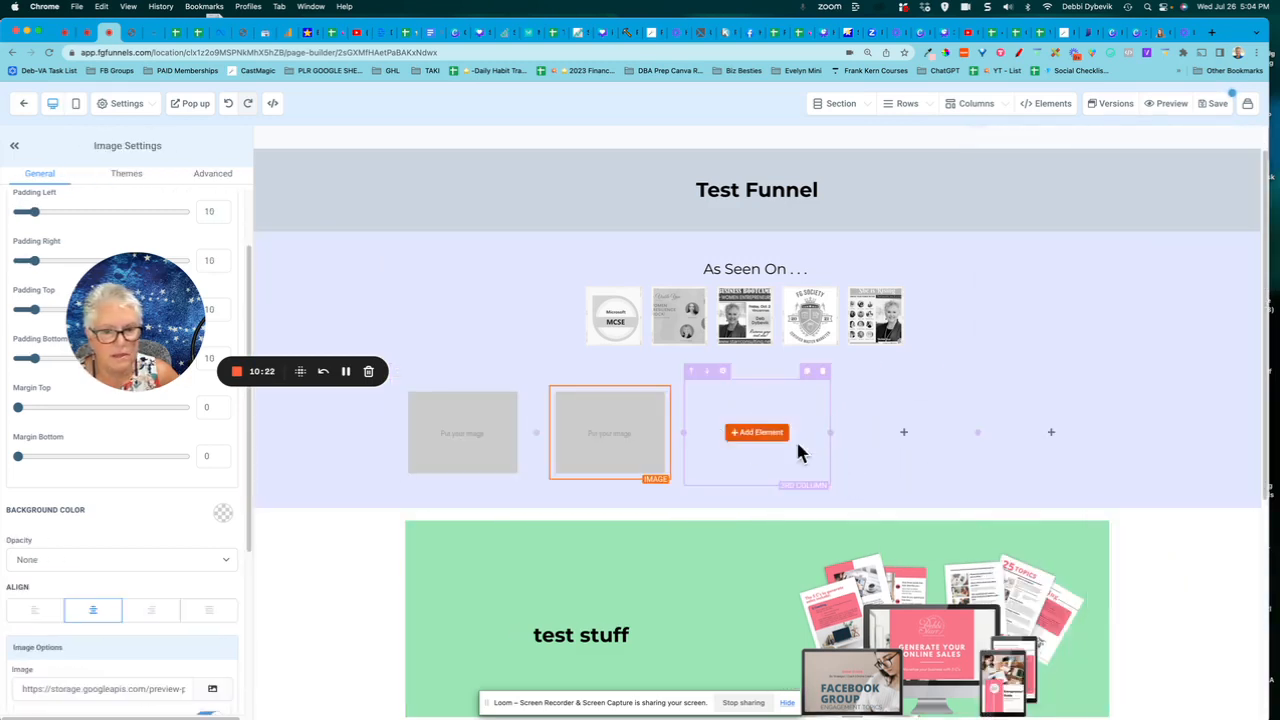
click(723, 434)
click(737, 437)
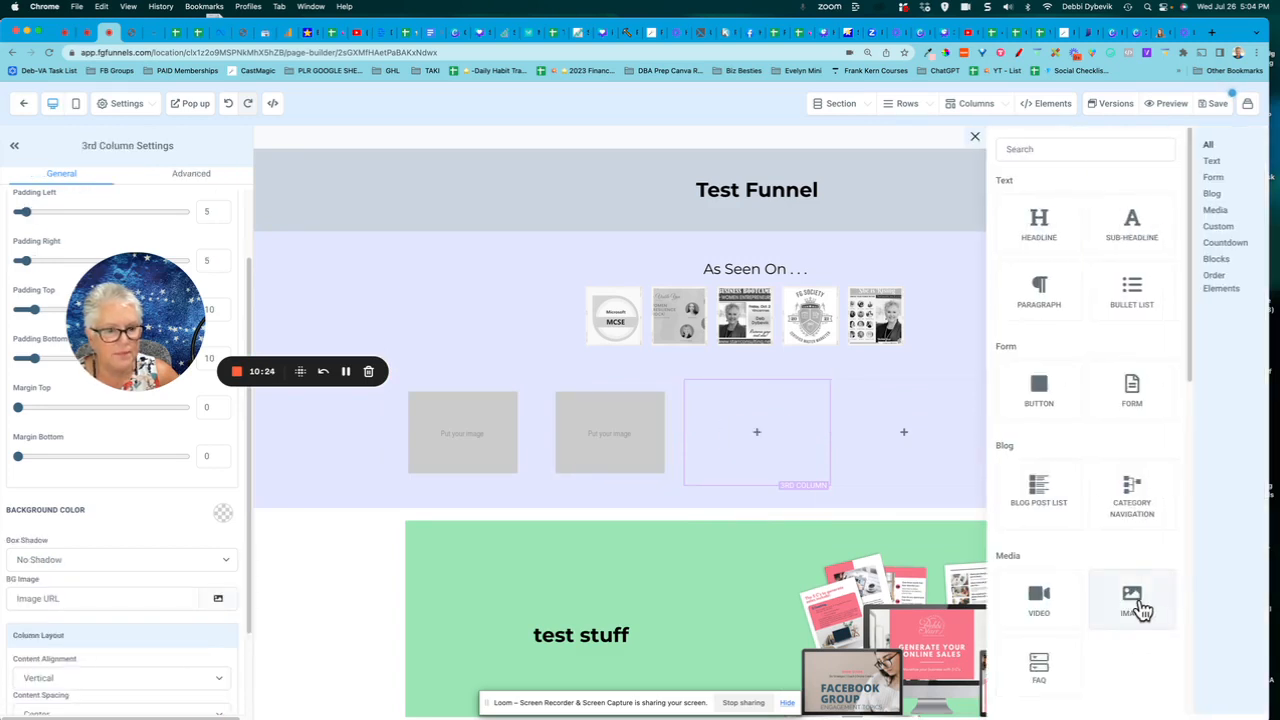
click(1133, 600)
click(912, 437)
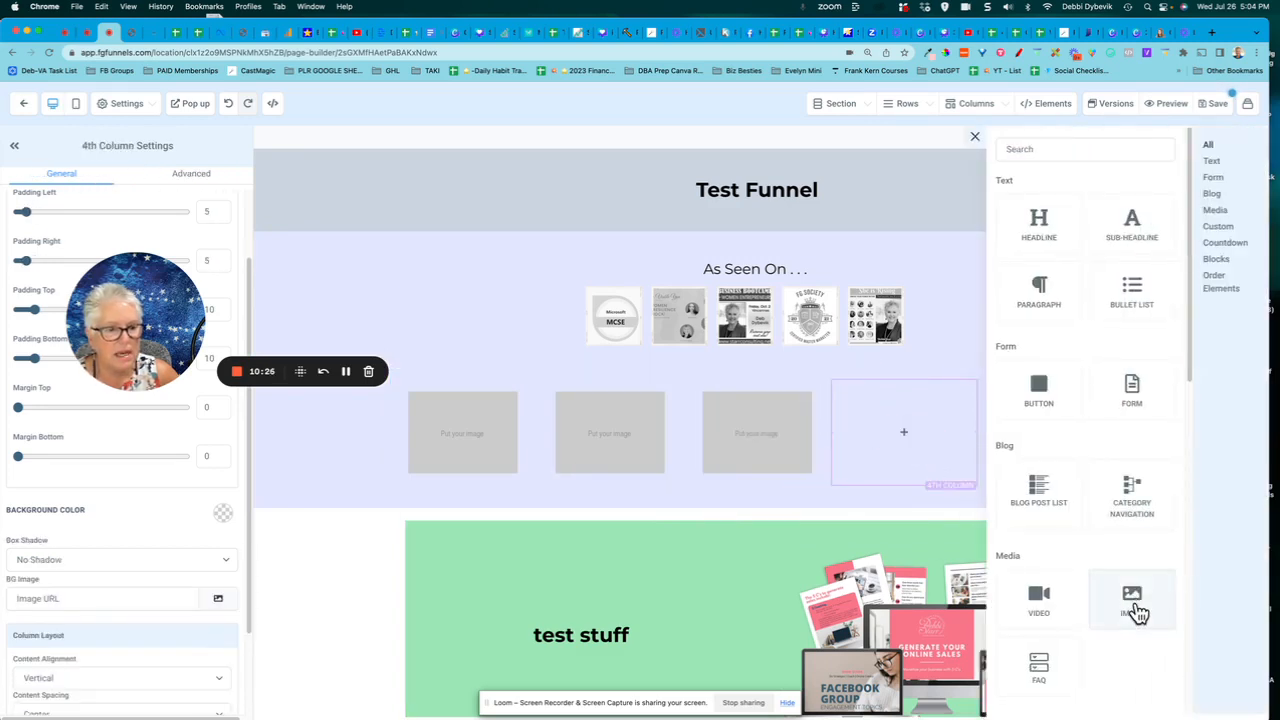
click(1132, 600)
click(1038, 442)
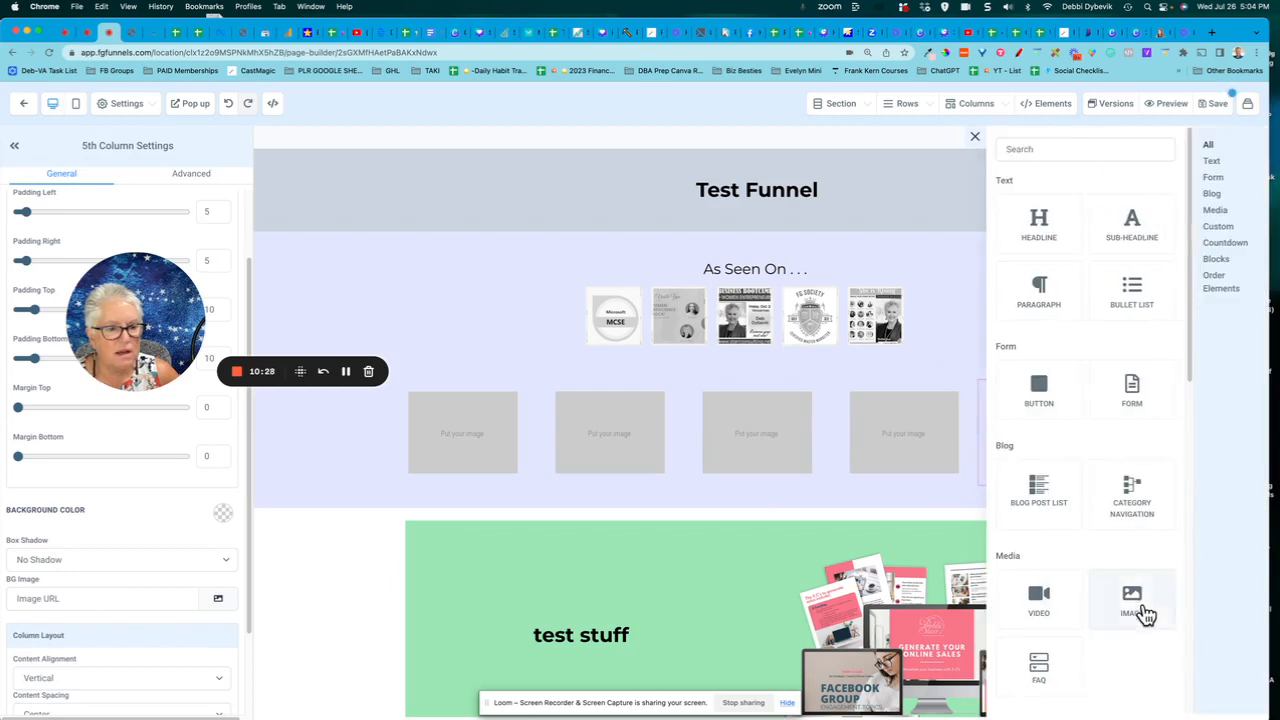
click(1135, 604)
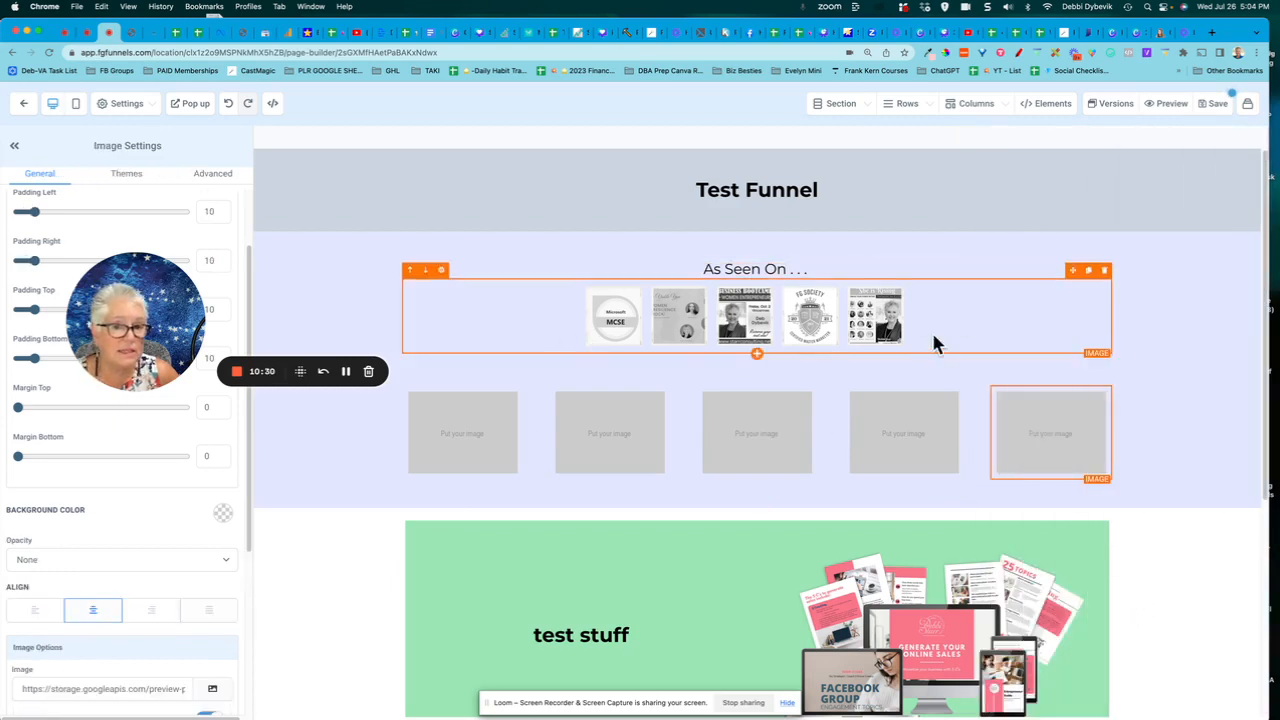